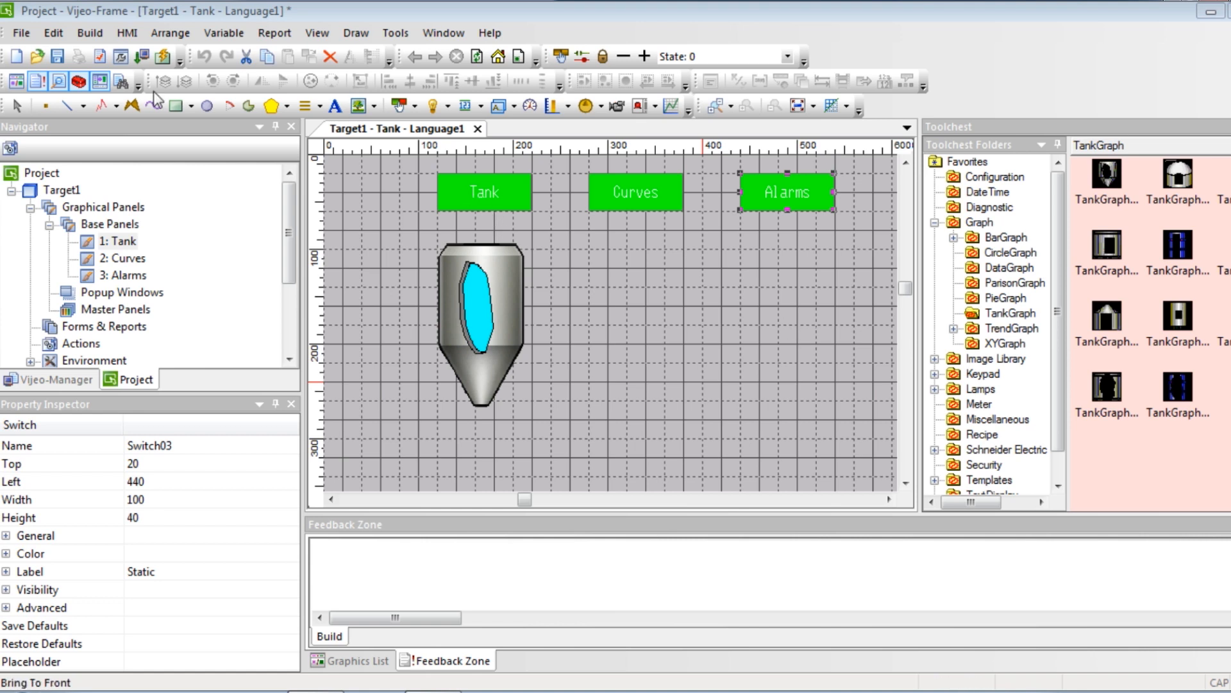
Try resizing the Navigator pane, restore its height, and check the list of available toolbars.
{"action": "left_click_drag", "start_coordinate": [173, 126], "coordinate": [145, 354]}
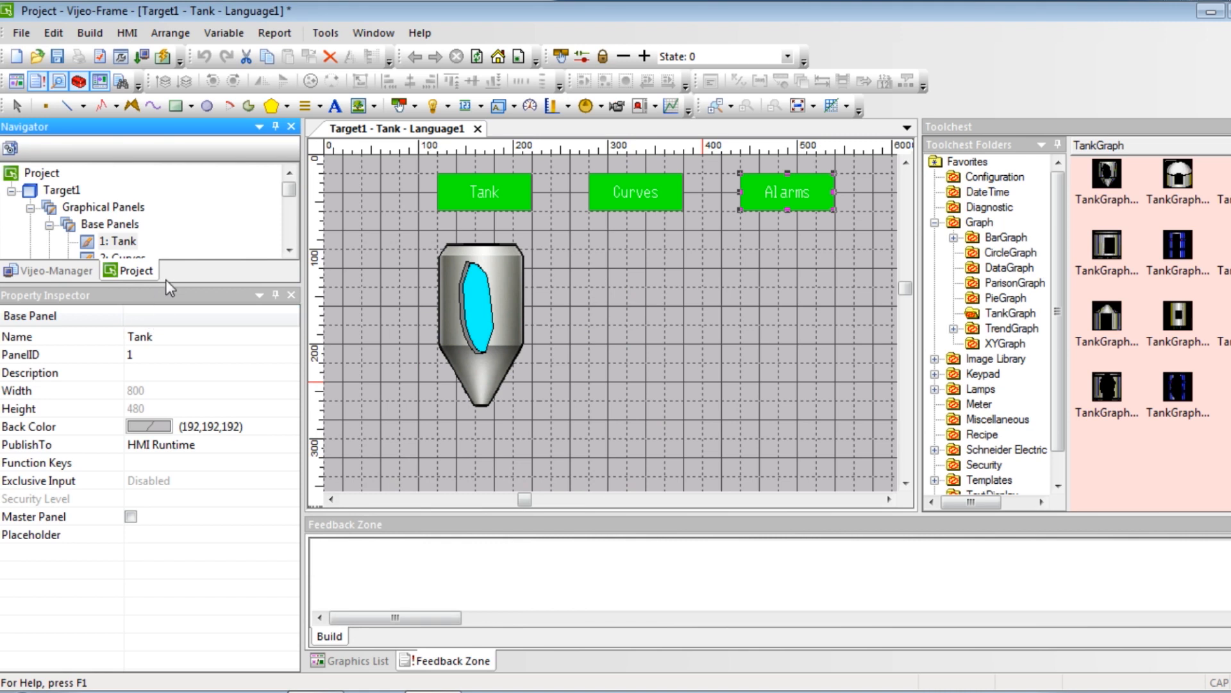
{"action": "left_click_drag", "start_coordinate": [164, 282], "coordinate": [164, 404]}
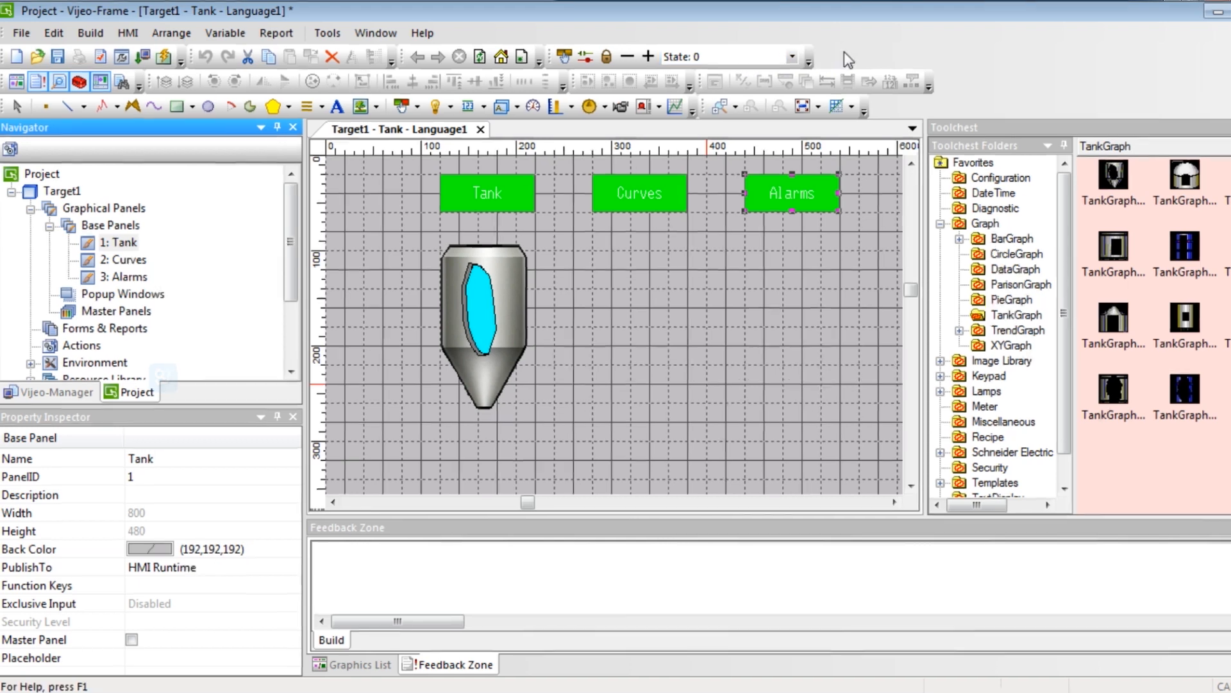
{"action": "right_click", "coordinate": [833, 67]}
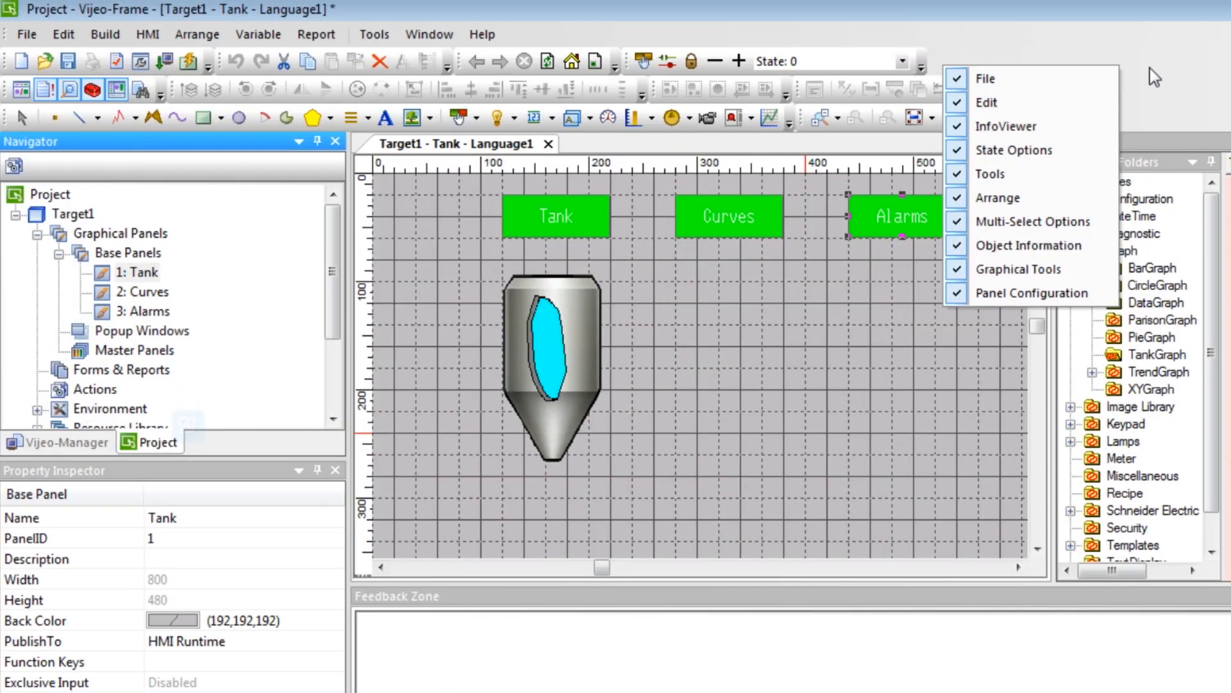
{"action": "left_click", "coordinate": [1104, 65]}
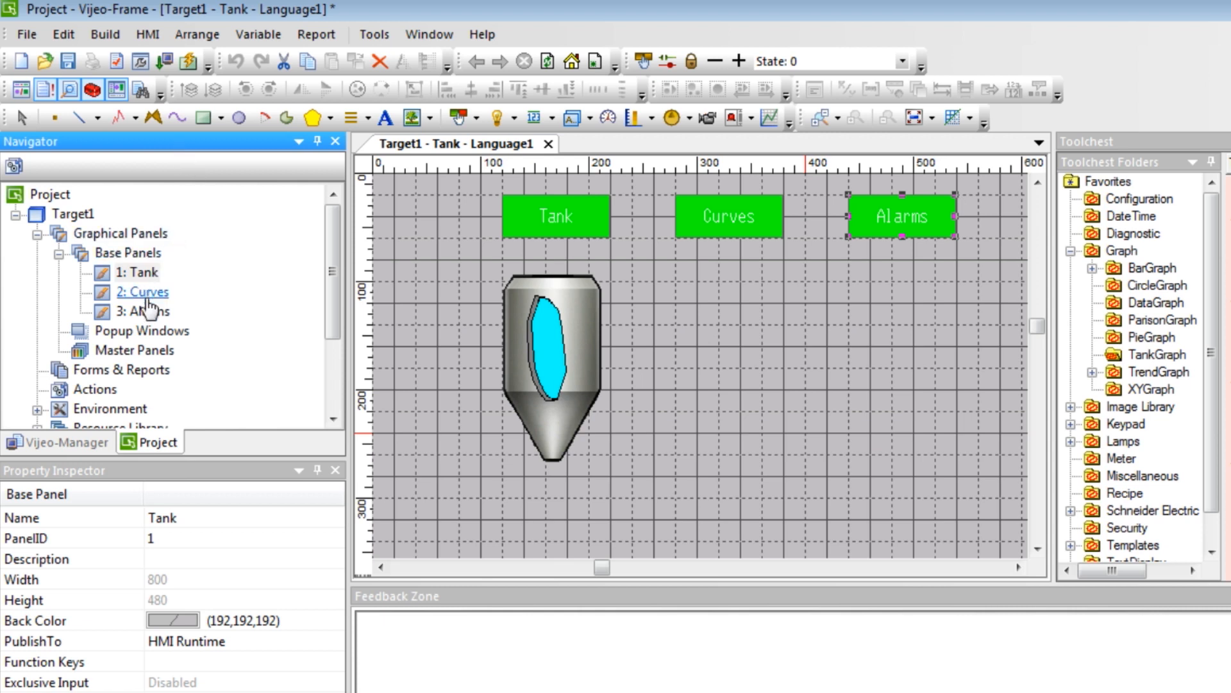
Examine the Tank, Curves and Alarms base panels in the project tree and the Property Inspector.
{"action": "left_click", "coordinate": [142, 292]}
{"action": "left_click", "coordinate": [150, 315]}
{"action": "left_click", "coordinate": [142, 293]}
{"action": "left_click", "coordinate": [138, 274]}
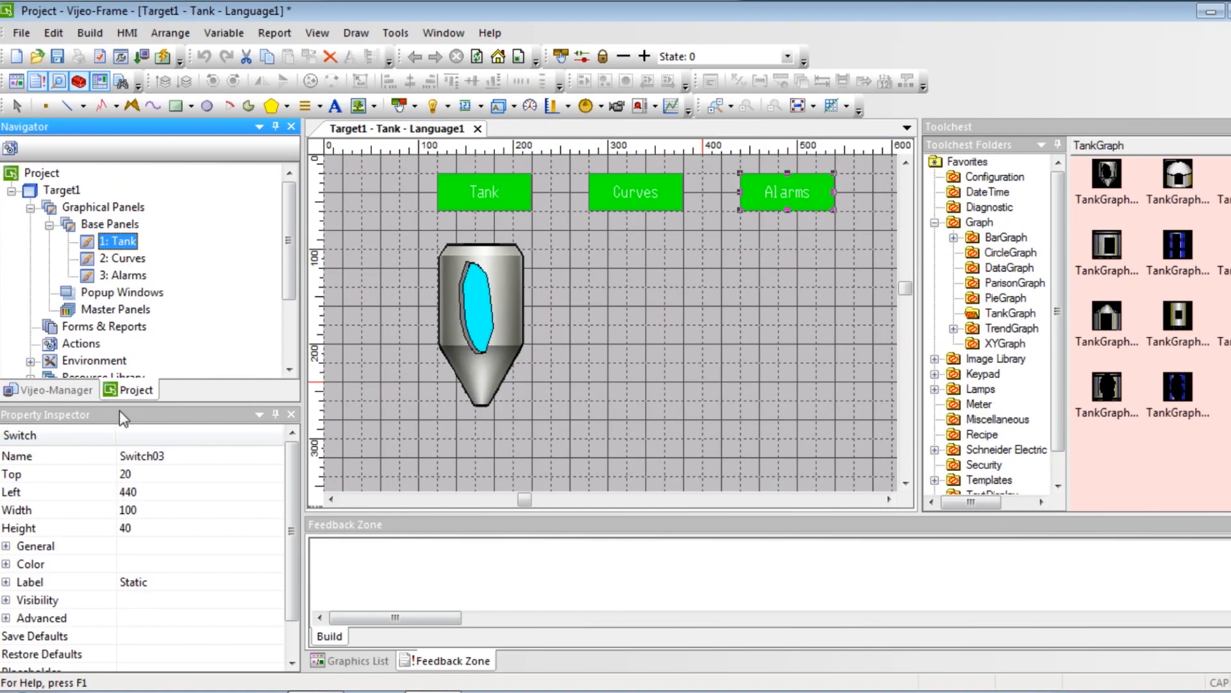
{"action": "left_click", "coordinate": [120, 412]}
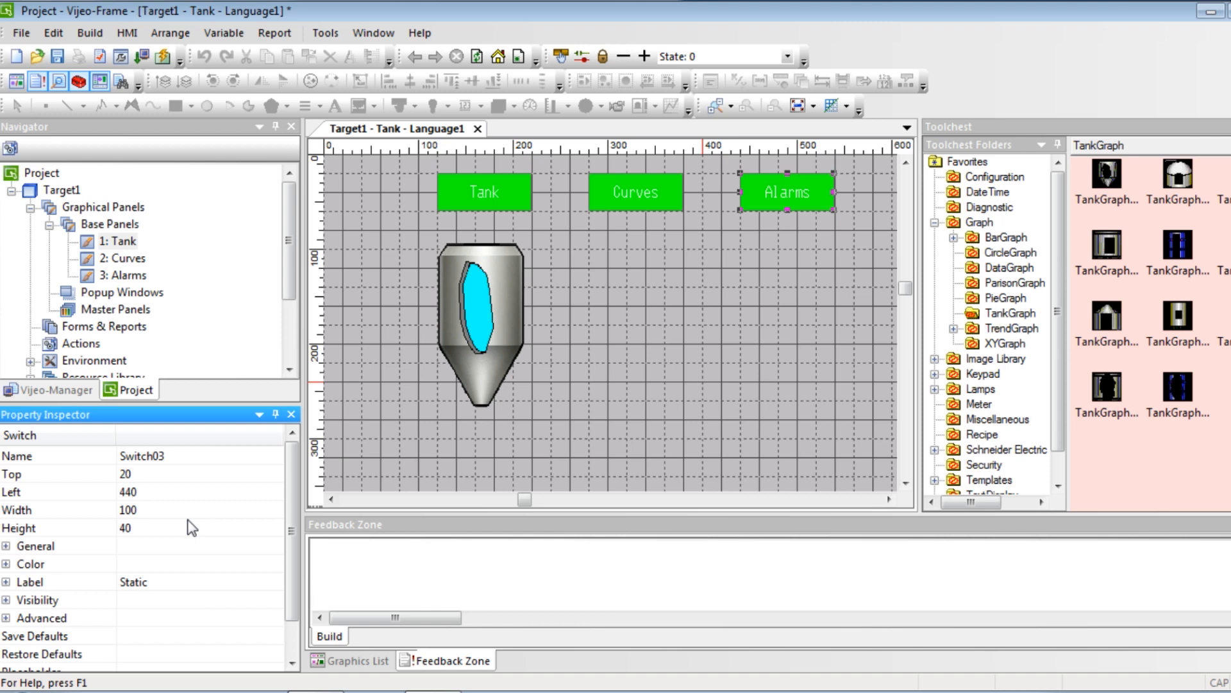
{"action": "left_click", "coordinate": [135, 244]}
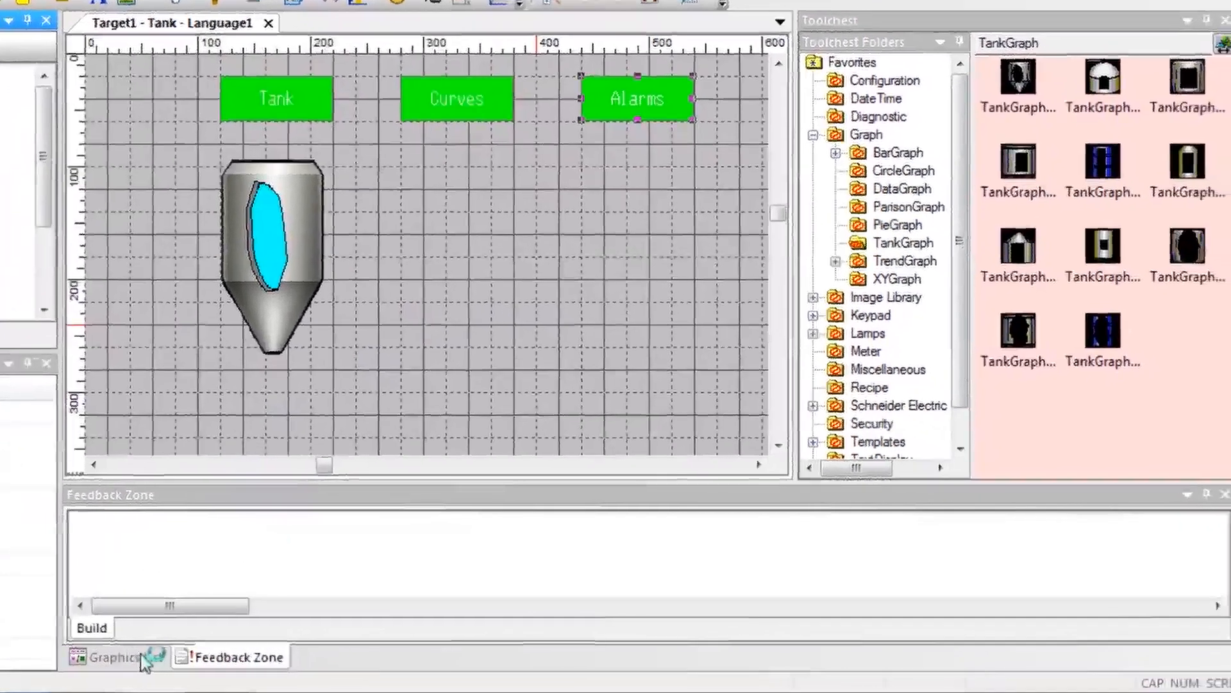
Examine the Tank panel's Graphics List, the Feedback Zone and the BarGraph category in the Toolchest.
{"action": "left_click", "coordinate": [350, 661]}
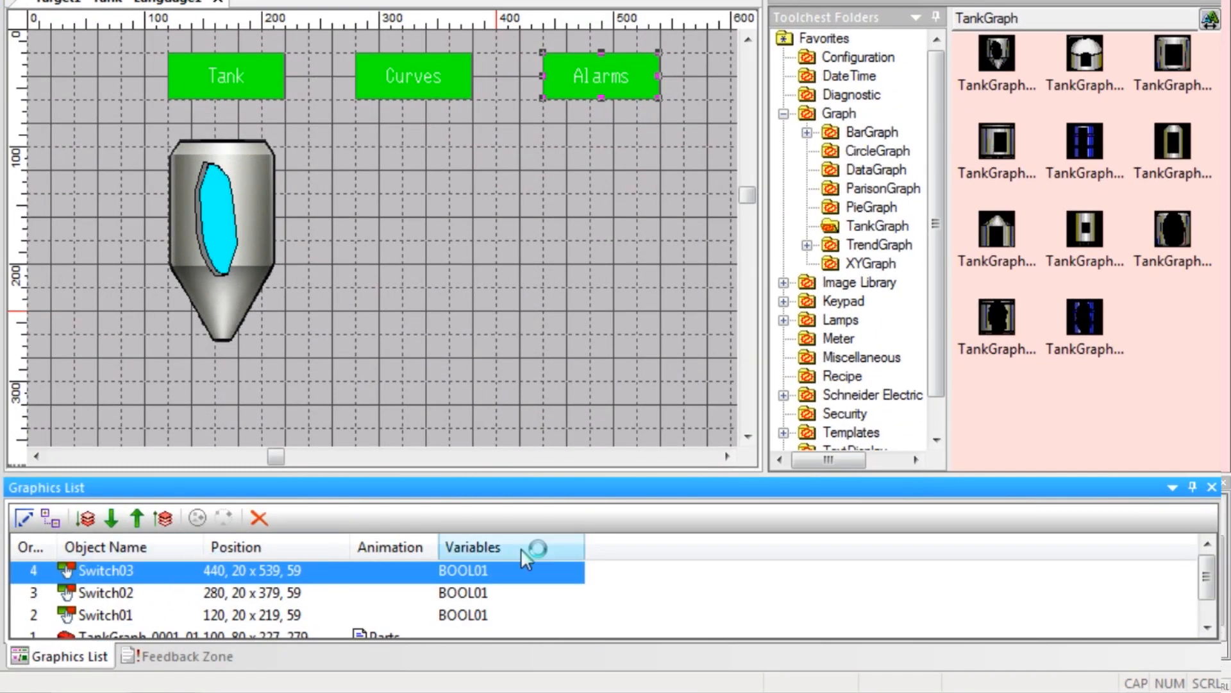
{"action": "mouse_move", "coordinate": [1208, 578]}
{"action": "left_mouse_down"}
{"action": "mouse_move", "coordinate": [1210, 599]}
{"action": "mouse_move", "coordinate": [1216, 556]}
{"action": "left_mouse_up"}
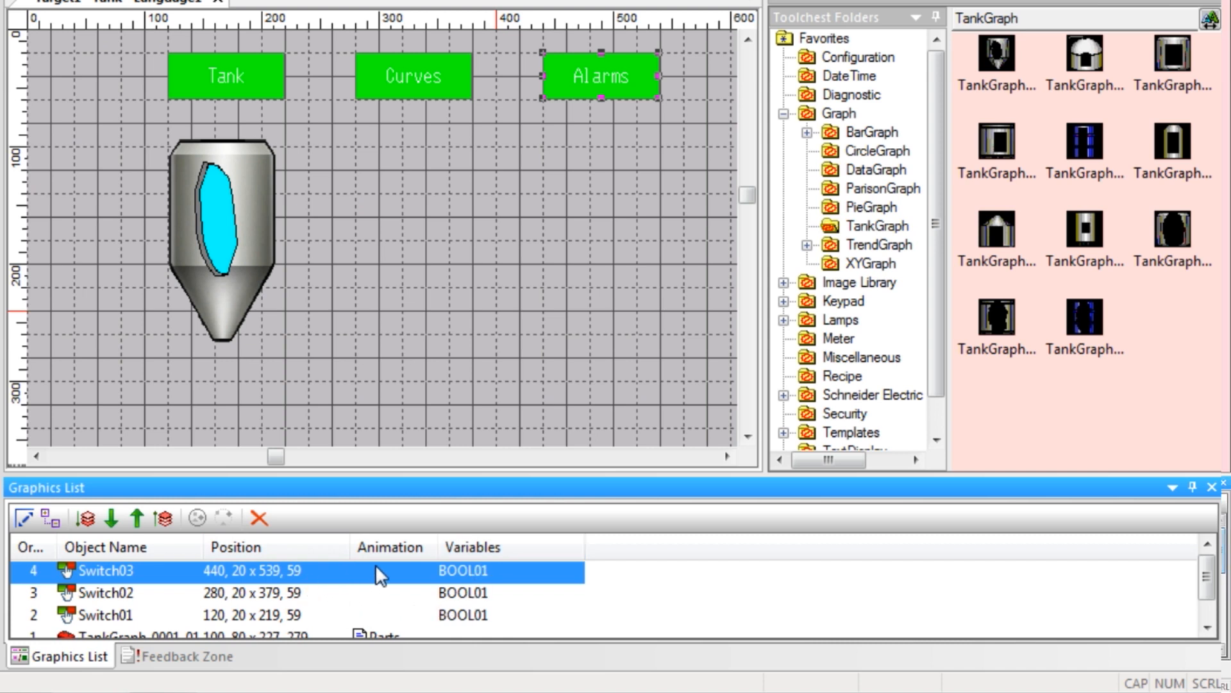
{"action": "left_click", "coordinate": [187, 654]}
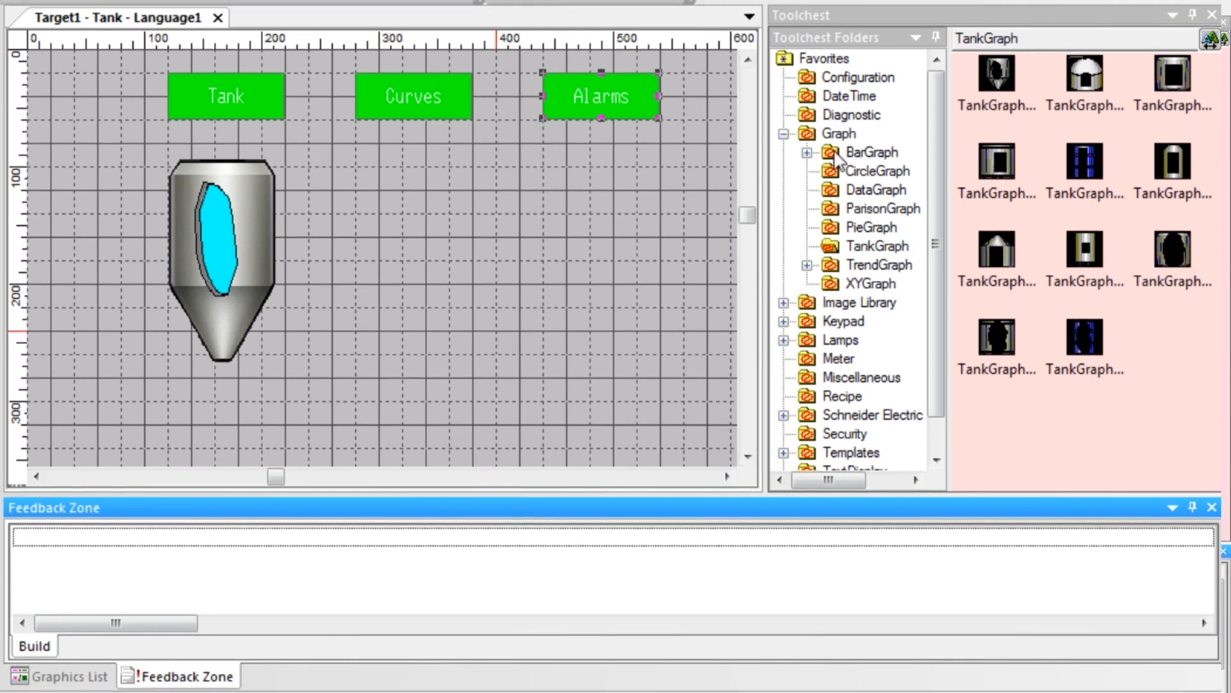
{"action": "left_click", "coordinate": [807, 152]}
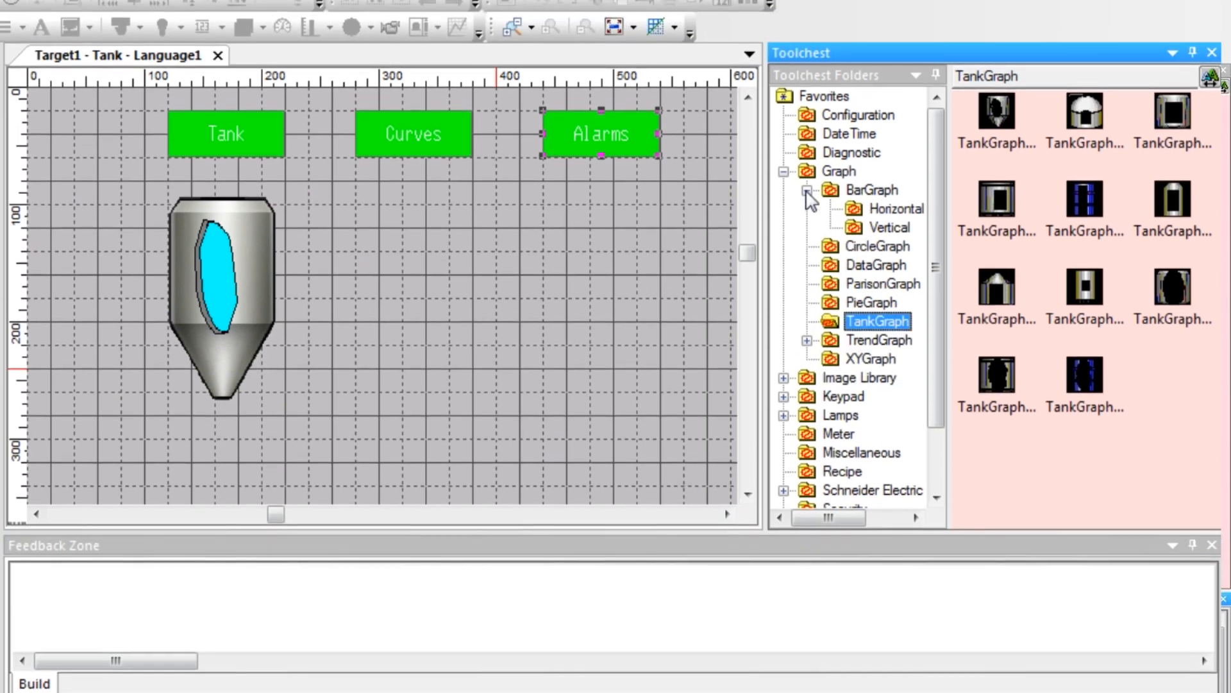
{"action": "left_click", "coordinate": [807, 152]}
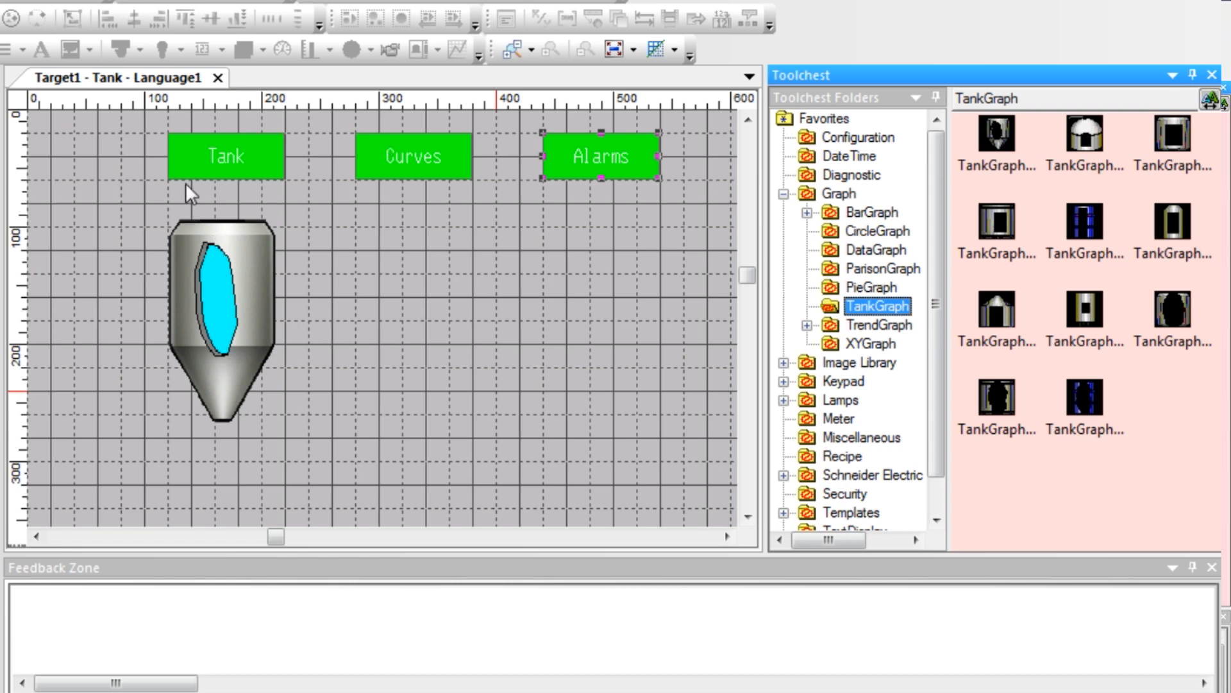
{"action": "left_click", "coordinate": [137, 80]}
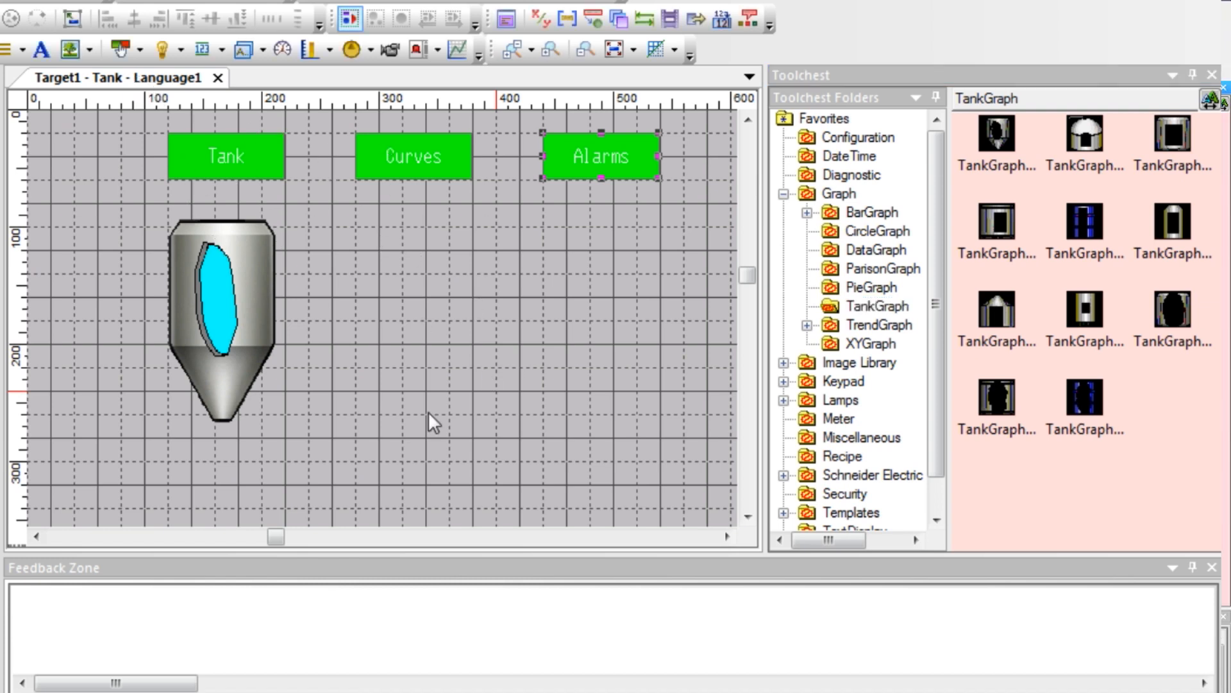
{"action": "left_click", "coordinate": [242, 0]}
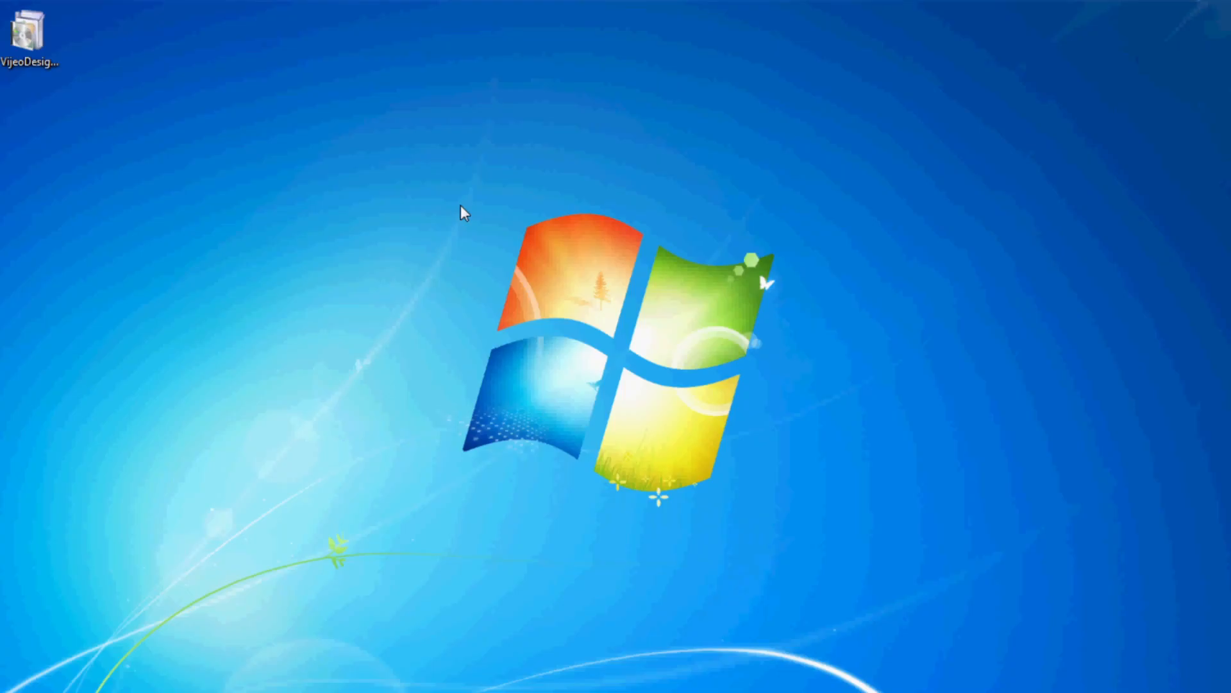
Start the Vijeo Designer Basic 1.0 installer from the desktop with English (英语) as the installation language.
{"action": "left_click", "coordinate": [27, 35]}
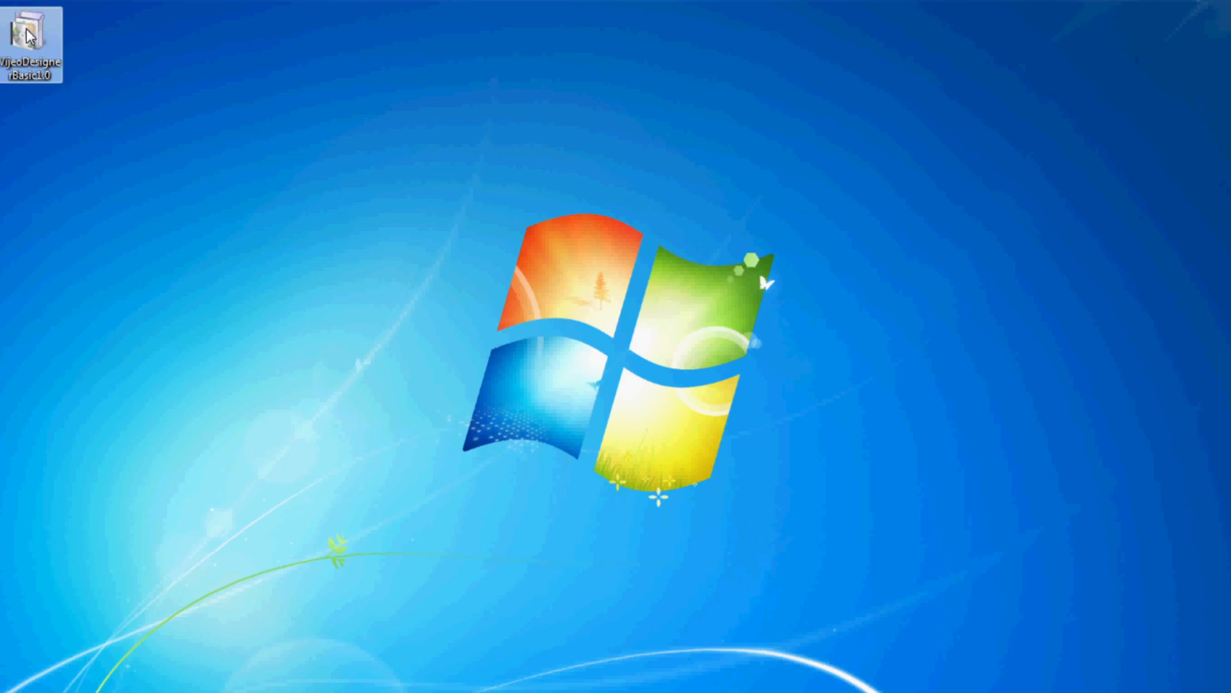
{"action": "double_click", "coordinate": [27, 35]}
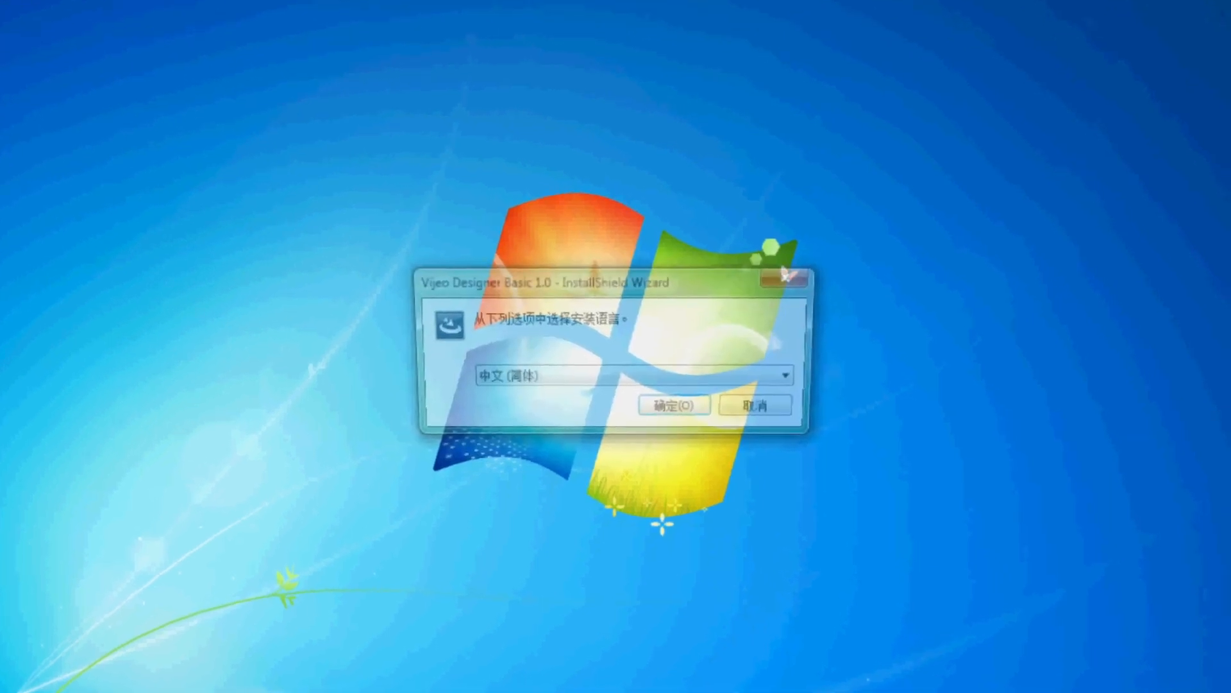
{"action": "left_click", "coordinate": [577, 376]}
{"action": "left_click", "coordinate": [584, 403]}
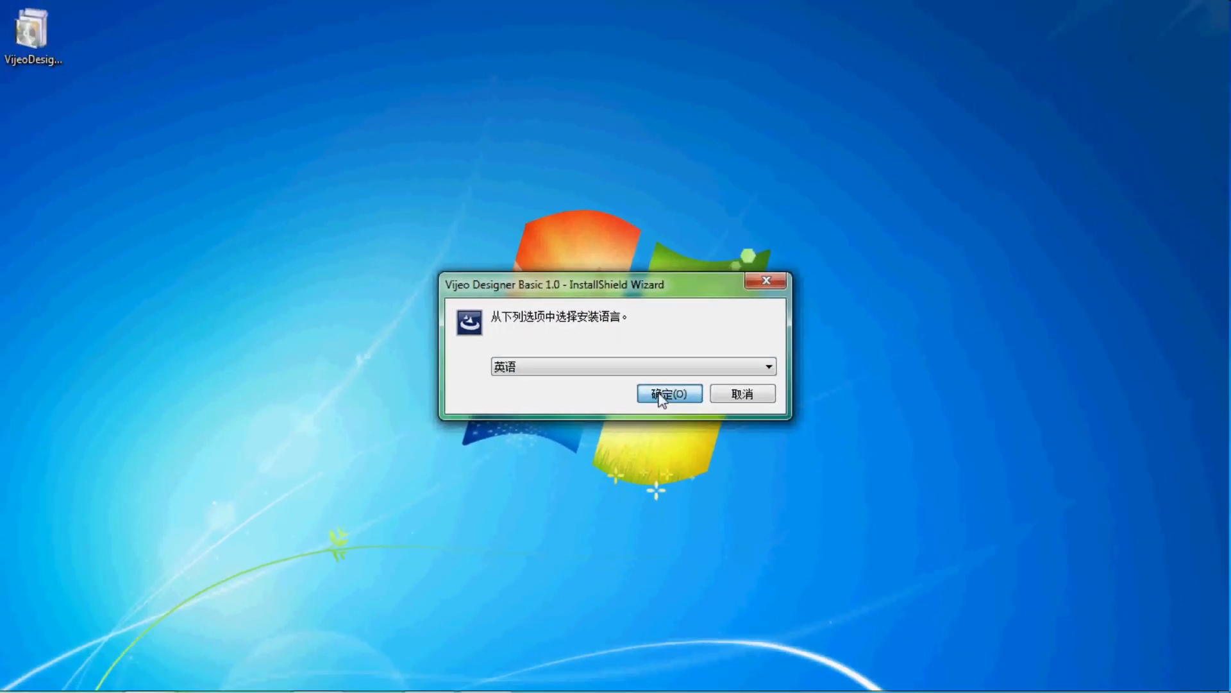
{"action": "left_click", "coordinate": [661, 397]}
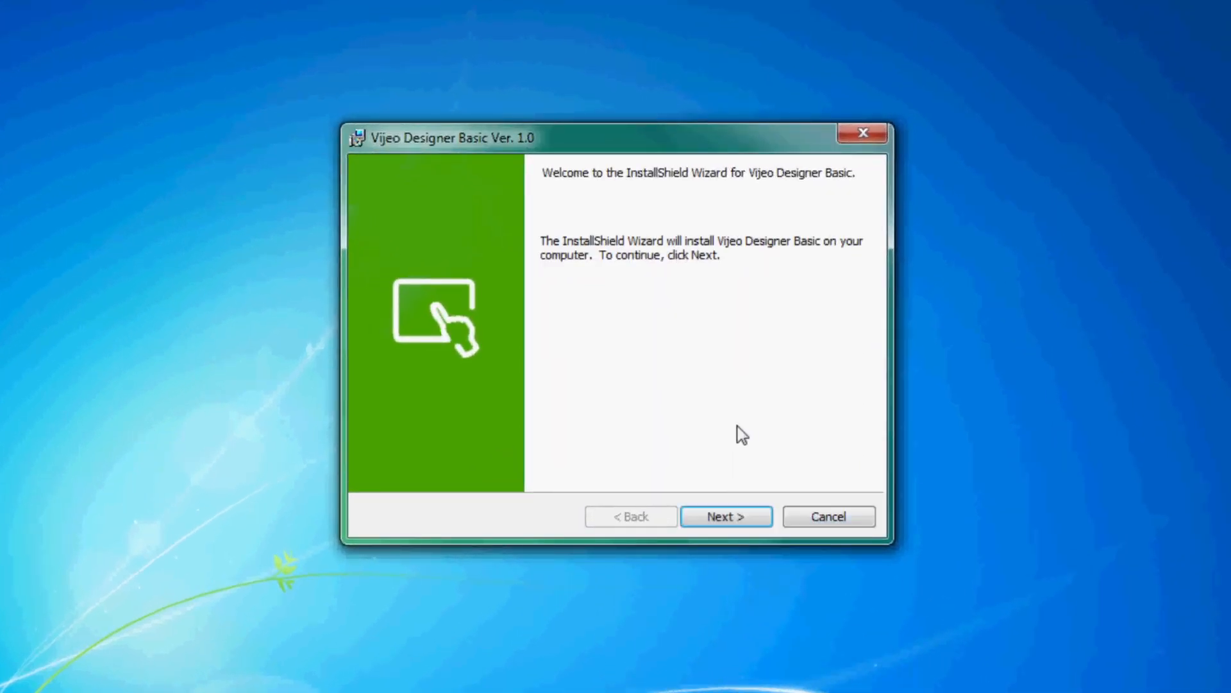
Continue through the setup wizard, keeping the destination folder C:\Program Files\Schneider Electric\Vijeo-Designer Basic 1.0\.
{"action": "left_click", "coordinate": [718, 516]}
{"action": "left_click", "coordinate": [610, 437]}
{"action": "left_click", "coordinate": [719, 518]}
{"action": "left_click", "coordinate": [718, 521]}
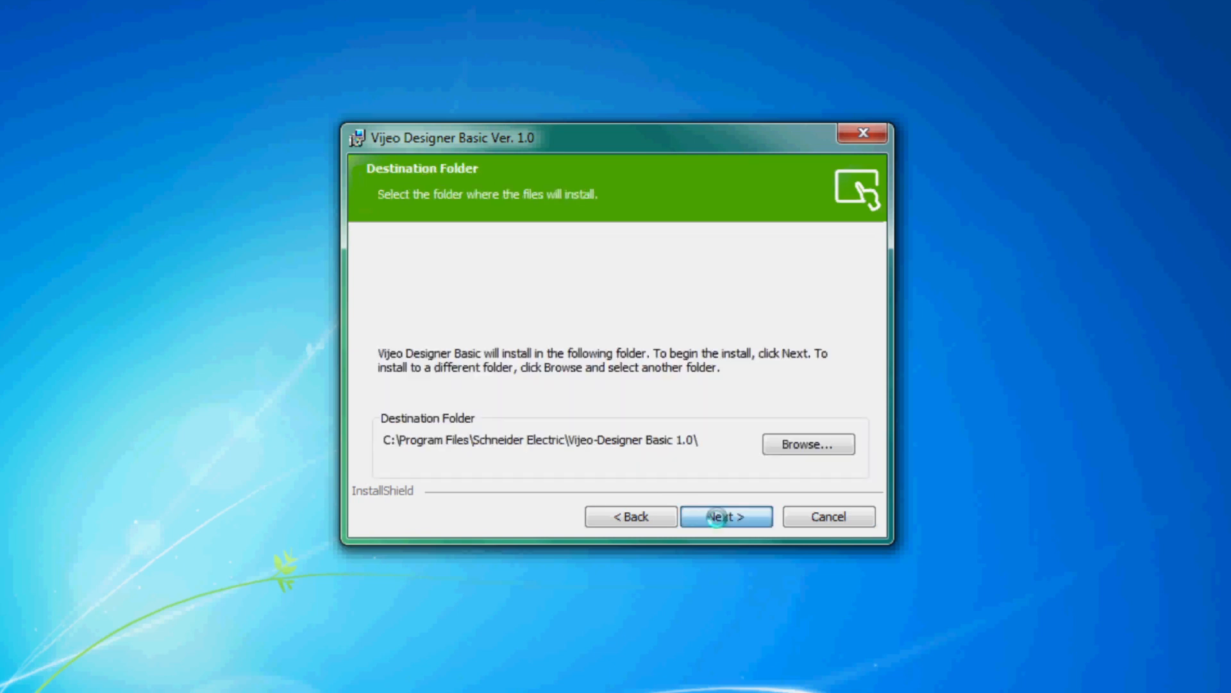
{"action": "left_click", "coordinate": [719, 518]}
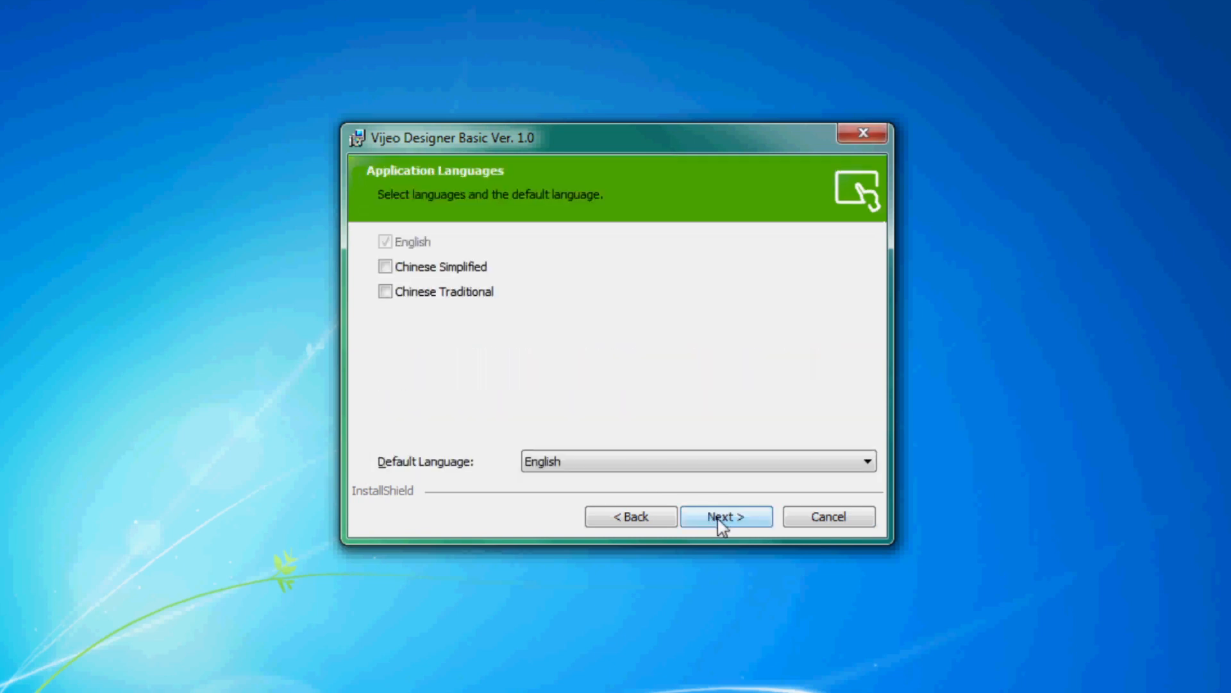
Keep English as the only application and default language, install Vijeo Designer Basic and close the wizard.
{"action": "left_click", "coordinate": [720, 520]}
{"action": "left_click", "coordinate": [720, 521]}
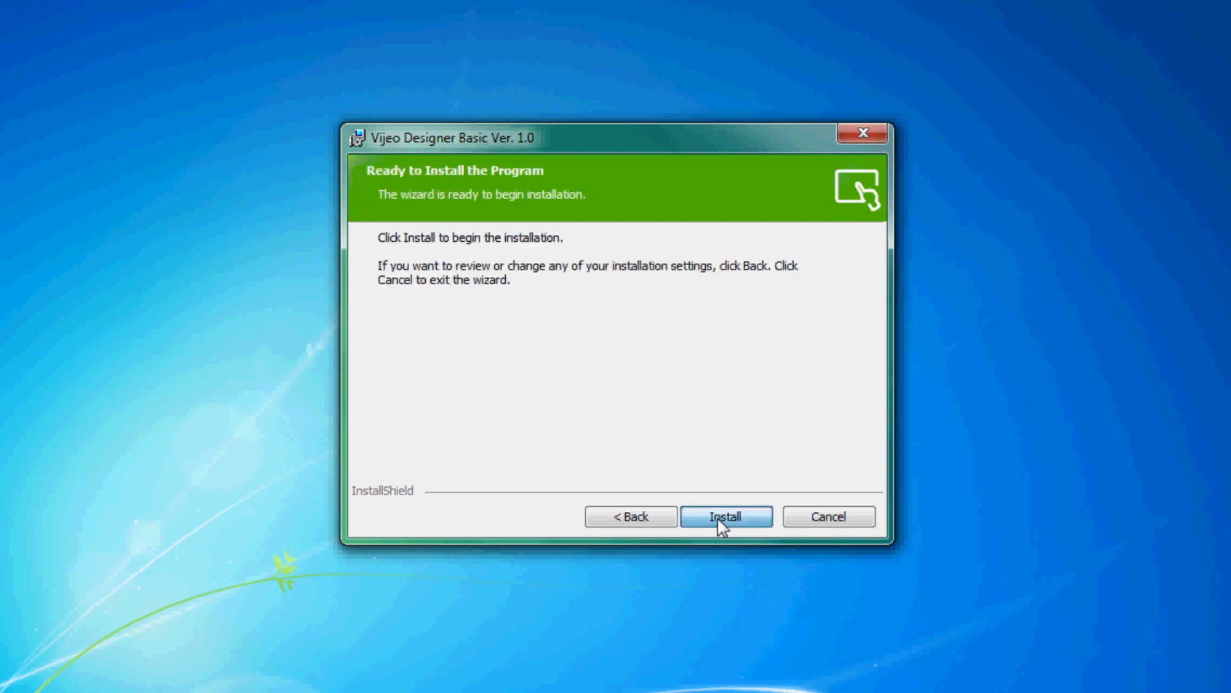
{"action": "left_click", "coordinate": [719, 521]}
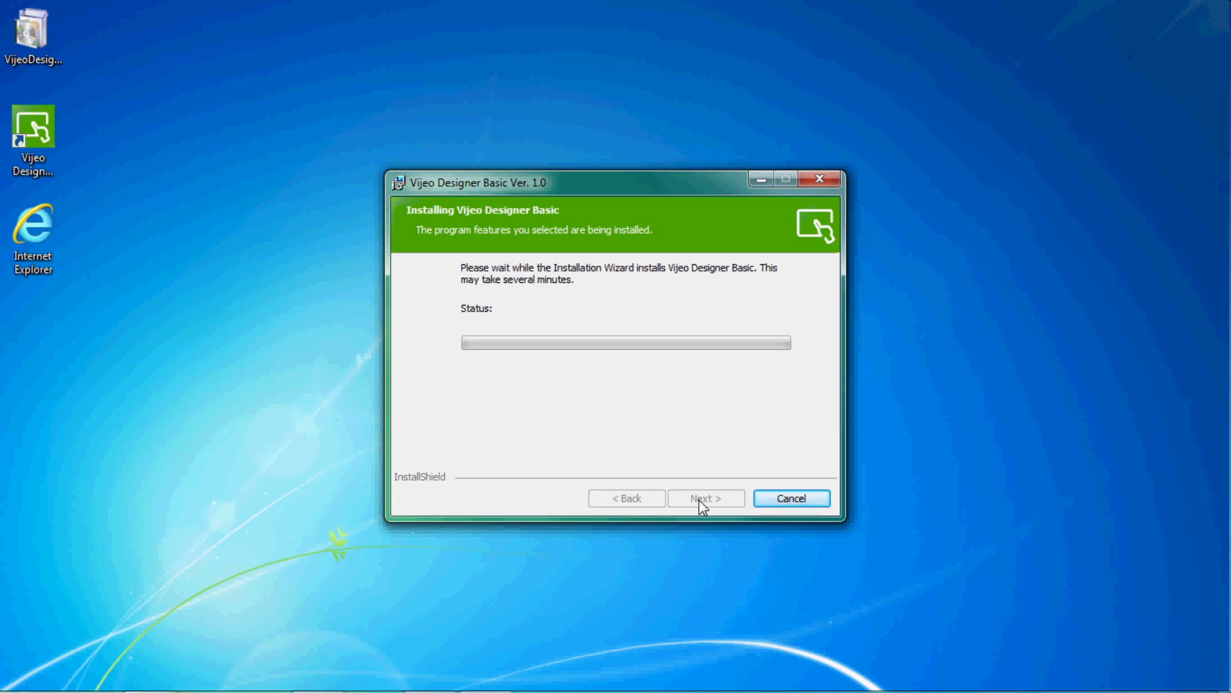
{"action": "left_click", "coordinate": [776, 453]}
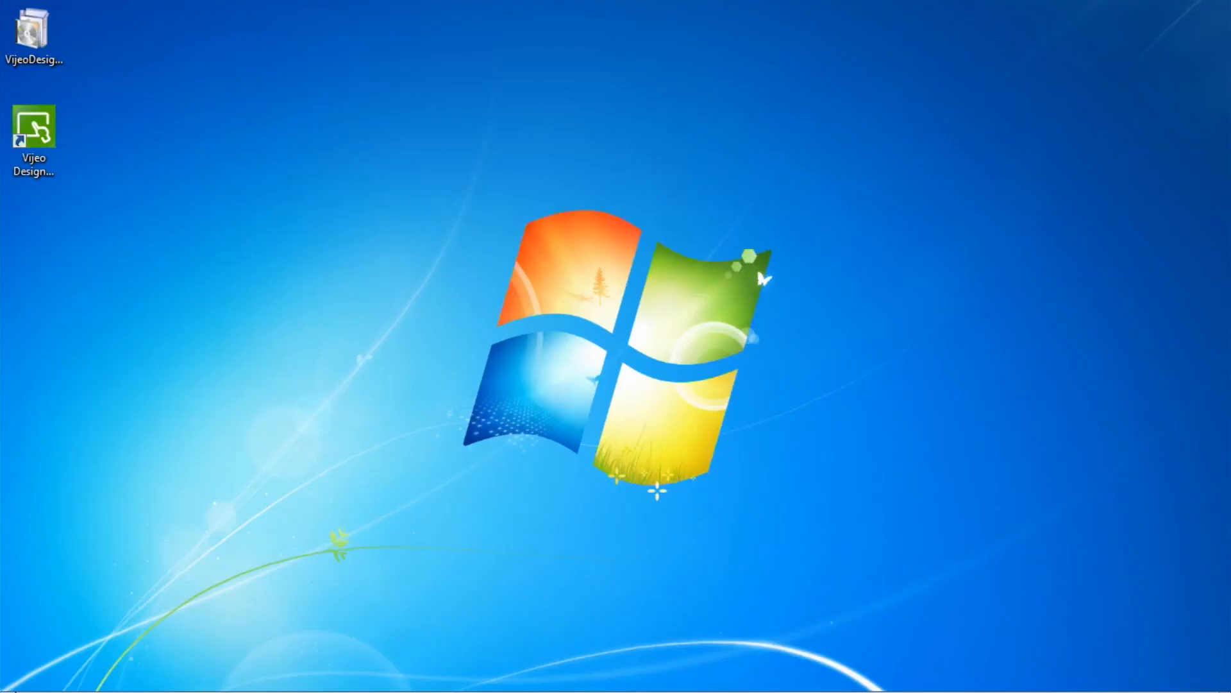
Run the Vijeo Designer Basic uninstaller from the Schneider Electric program folder and confirm the removal.
{"action": "left_click", "coordinate": [25, 674]}
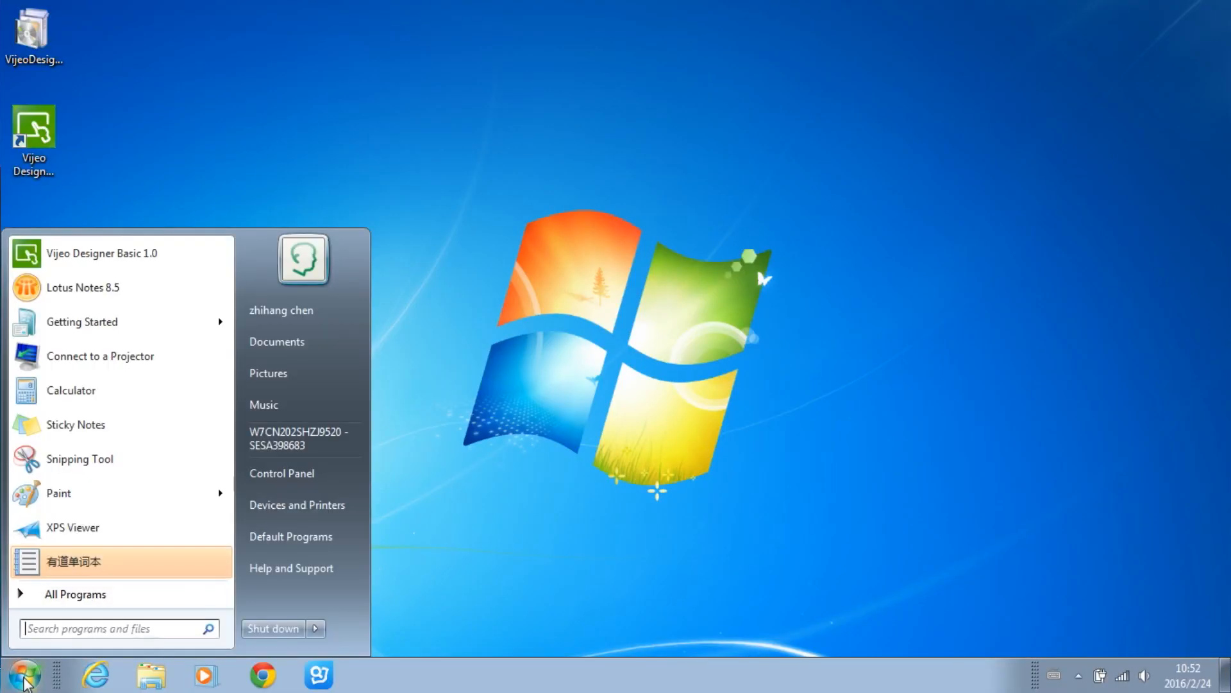
{"action": "left_click", "coordinate": [64, 598]}
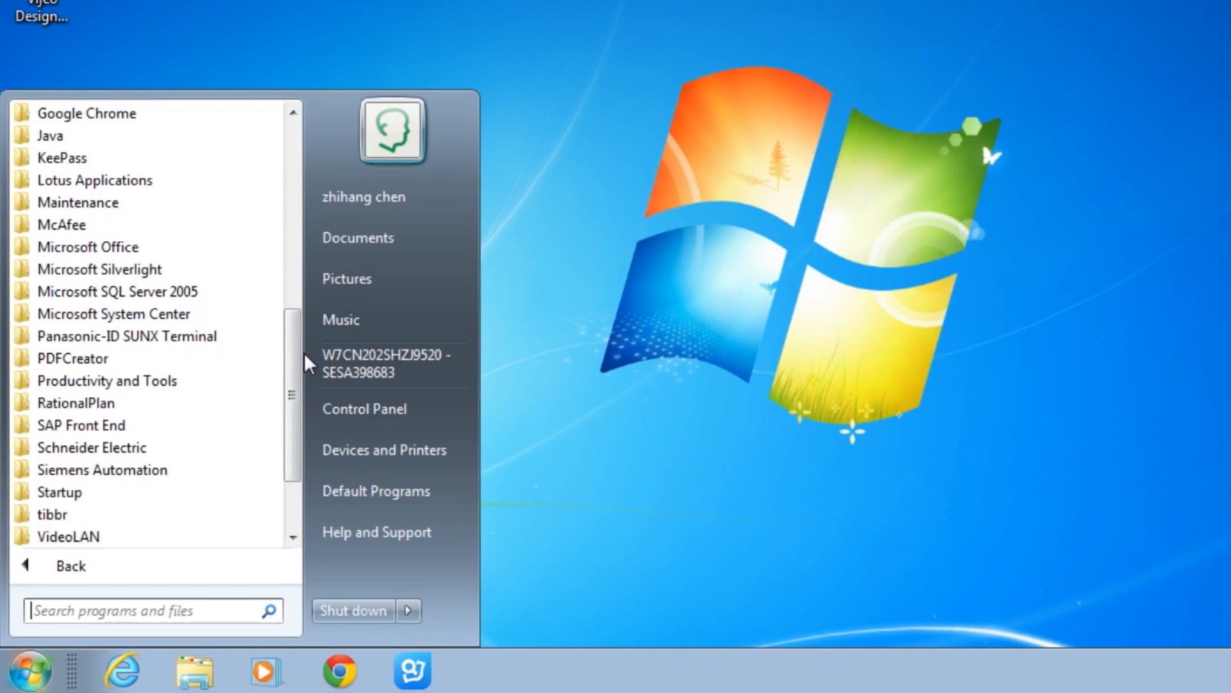
{"action": "left_click", "coordinate": [141, 507]}
{"action": "scroll", "coordinate": [182, 459], "scroll_direction": "down", "scroll_amount": 3}
{"action": "left_click", "coordinate": [131, 336]}
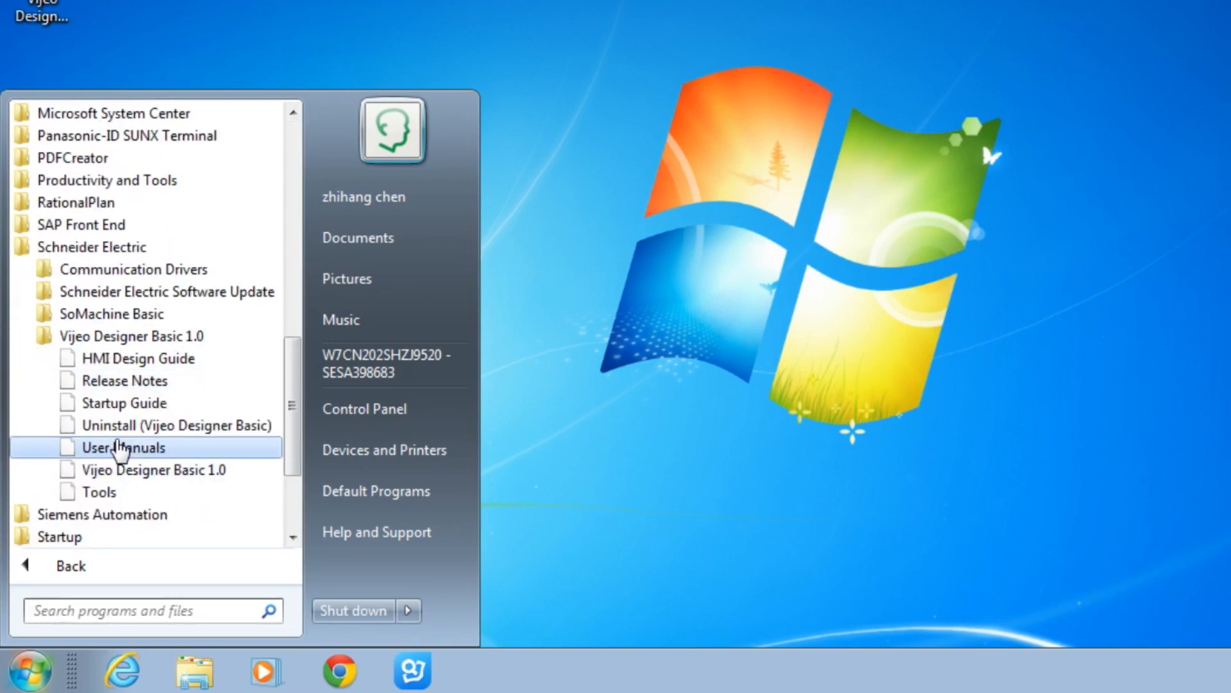
{"action": "left_click", "coordinate": [177, 425]}
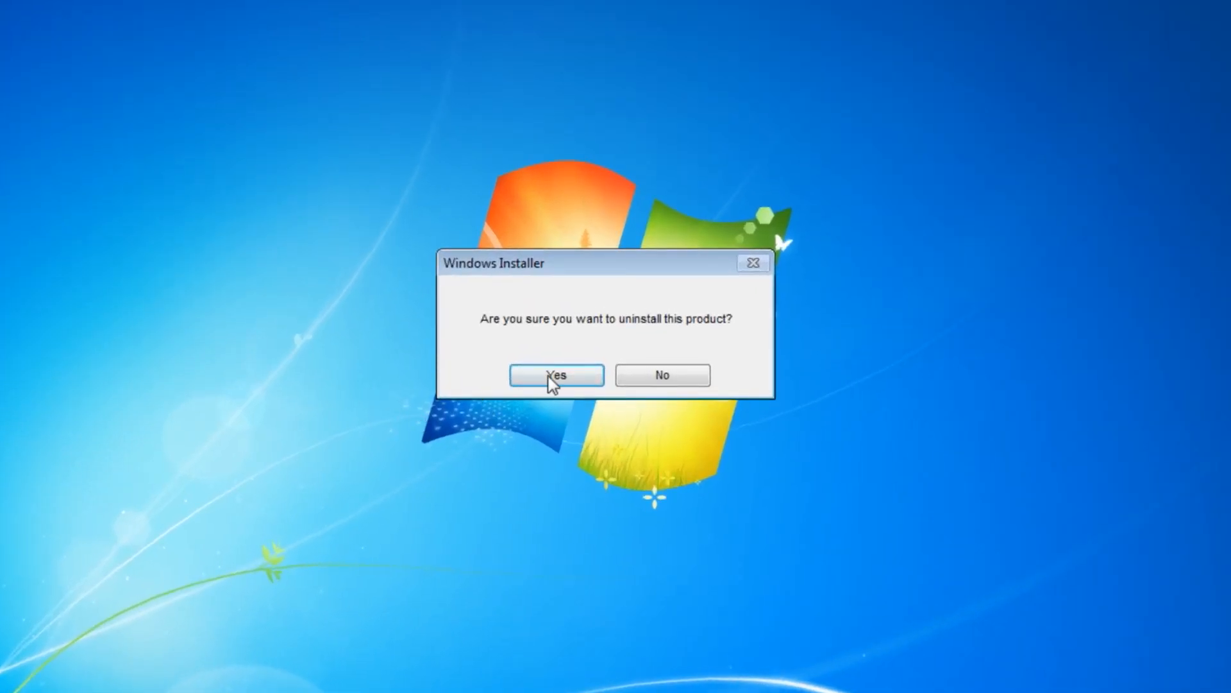
{"action": "left_click", "coordinate": [556, 377]}
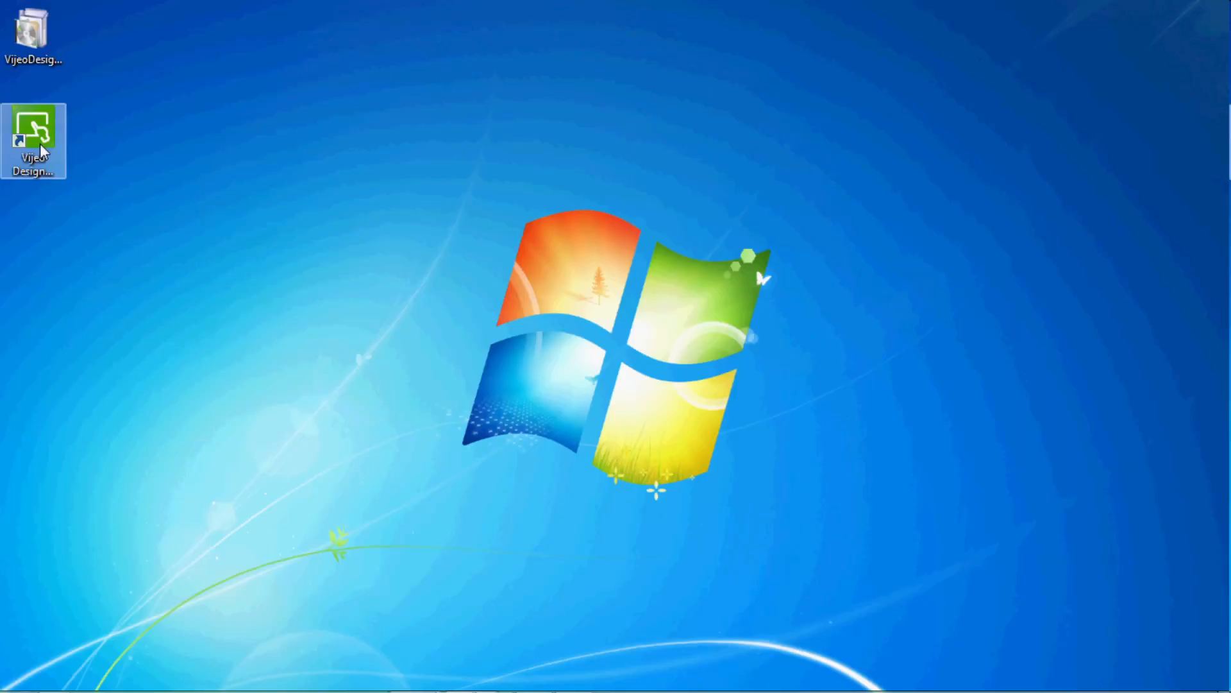
Launch Vijeo Designer Basic, accept the language warning, and choose to create a new project in the welcome wizard.
{"action": "double_click", "coordinate": [40, 143]}
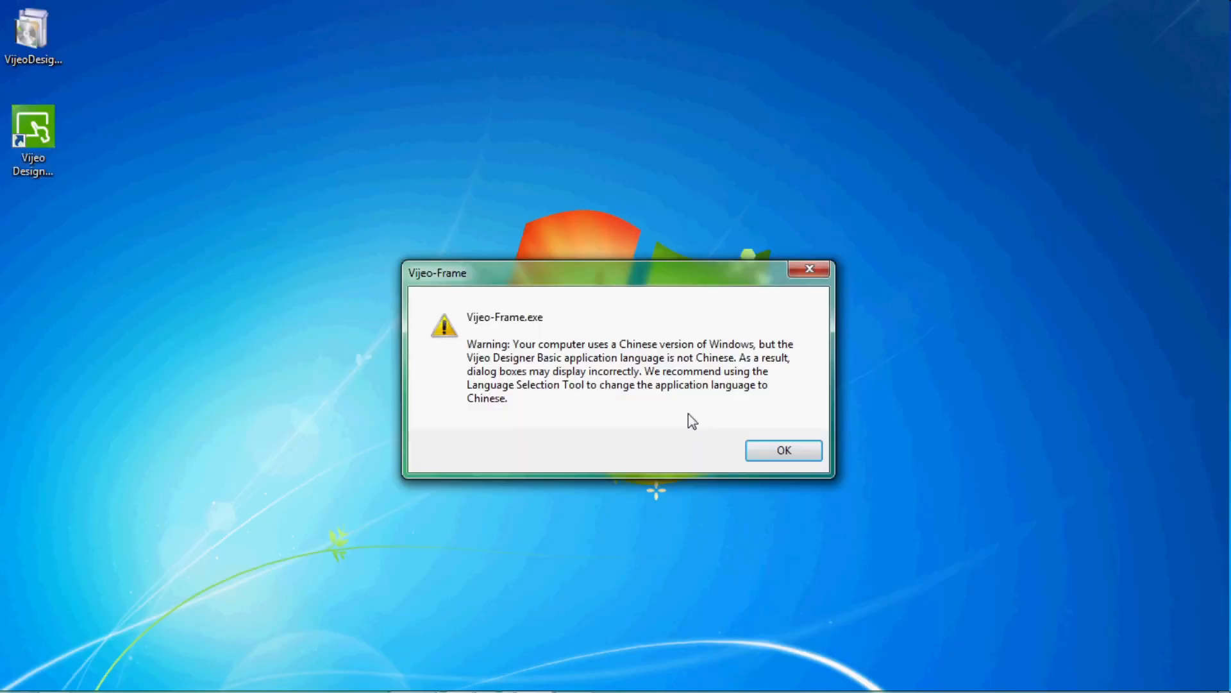
{"action": "left_click", "coordinate": [778, 450]}
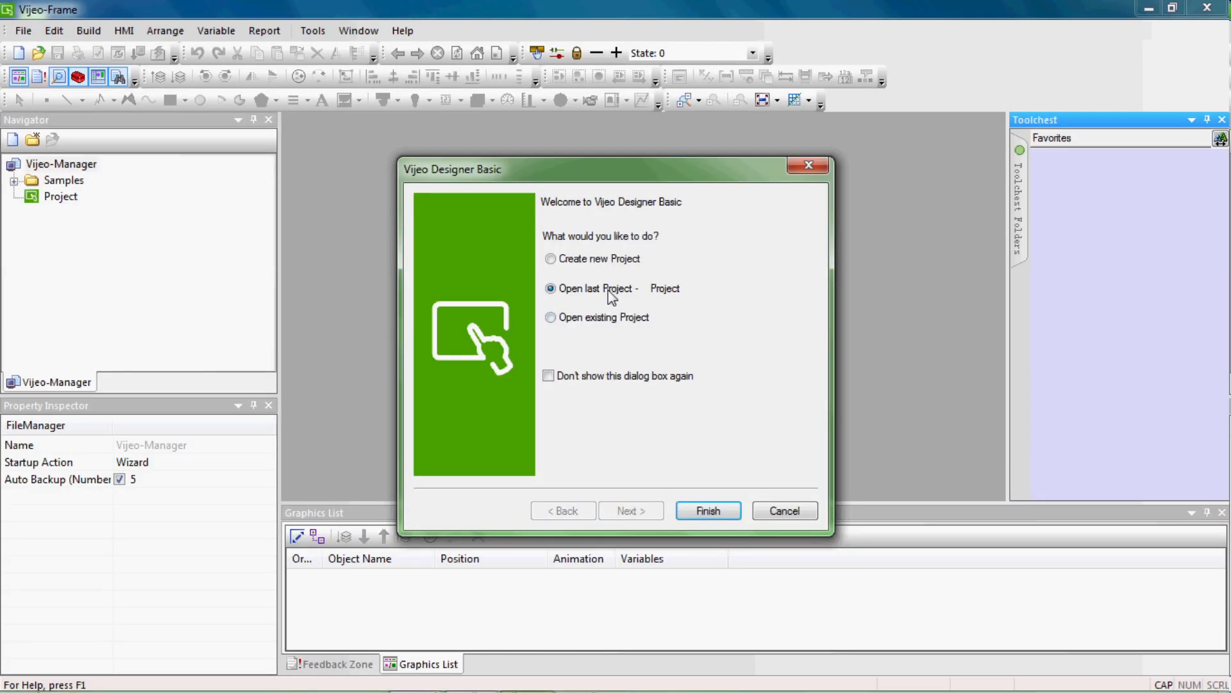
{"action": "left_click", "coordinate": [553, 263]}
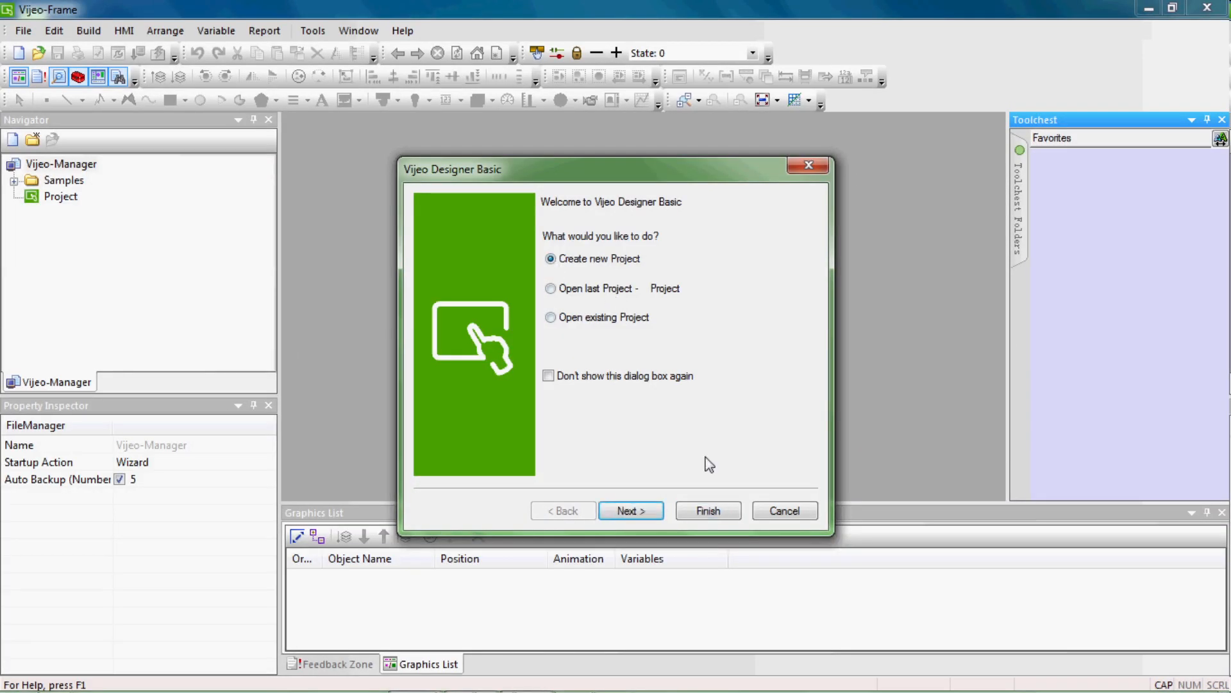
Keep Project as the new project's name, with a single target and no password, and continue to the target settings.
{"action": "left_click", "coordinate": [642, 513]}
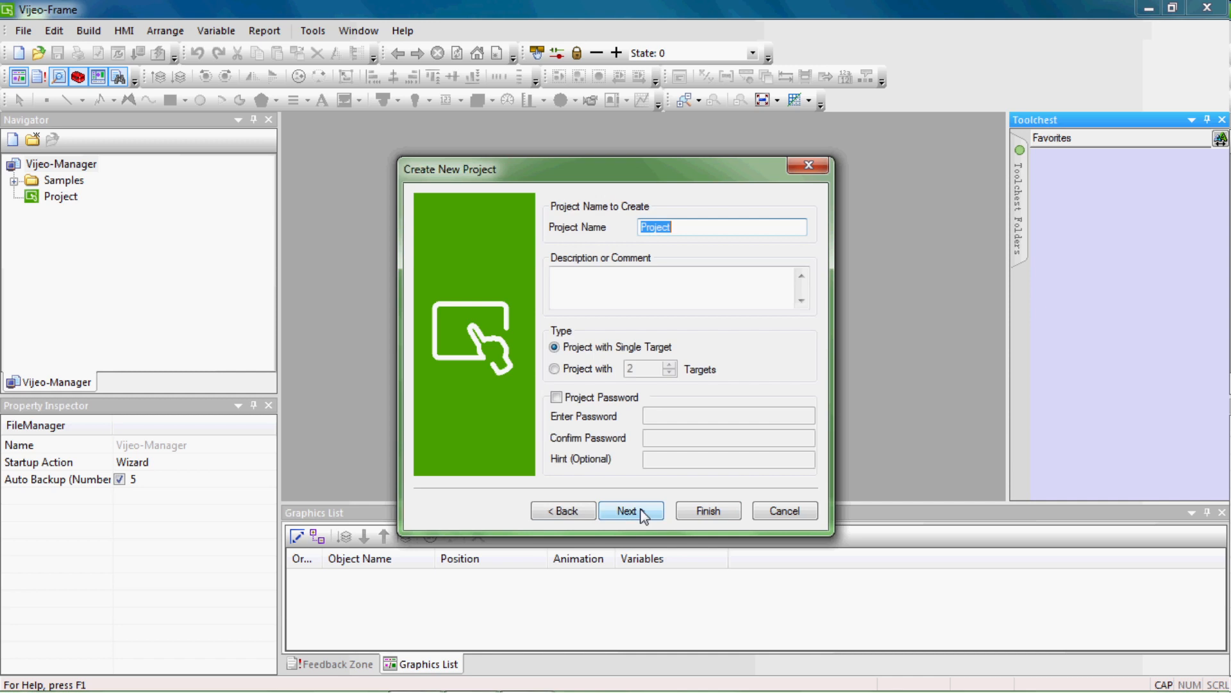
{"action": "left_click", "coordinate": [693, 232]}
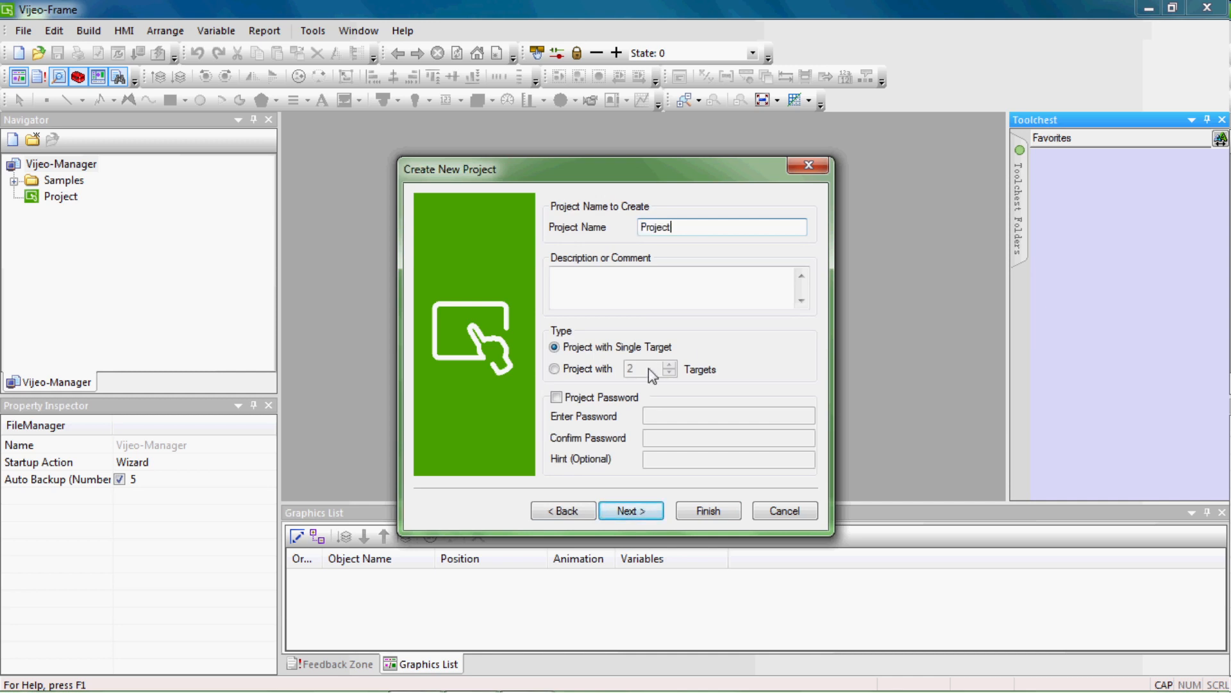
{"action": "left_click", "coordinate": [640, 510]}
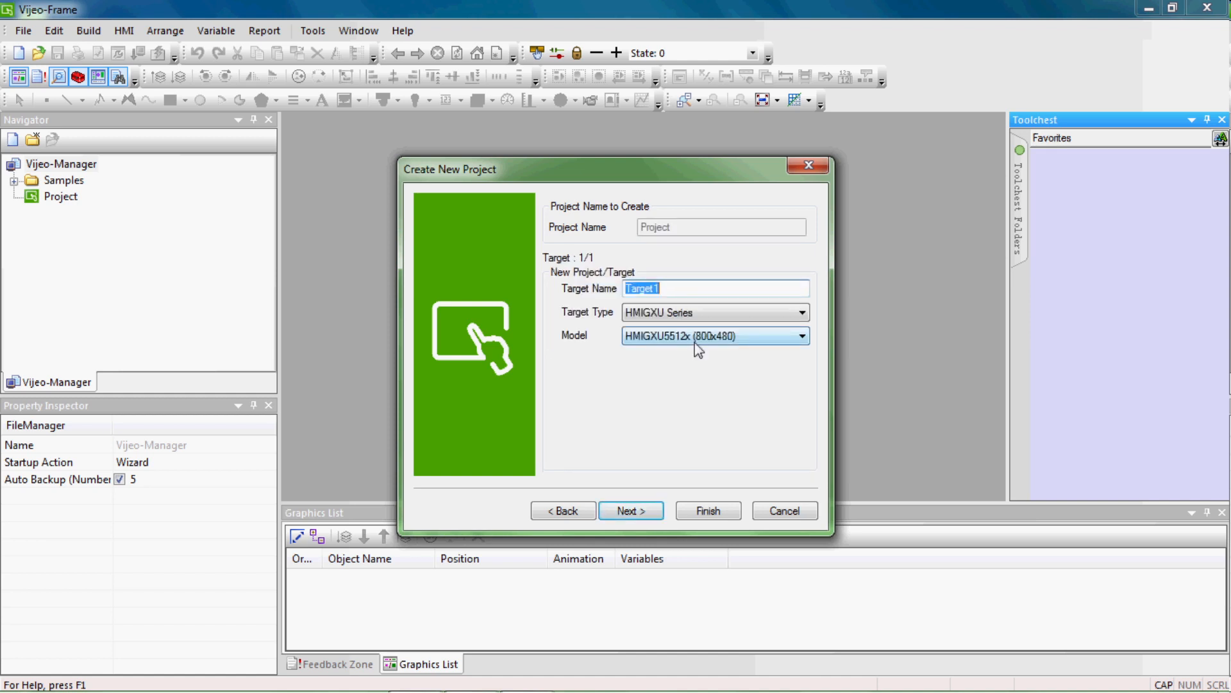
Set Target1's type to HMIGXU Series and its model to HMIGXU5512x (800x480), and continue to the network setup.
{"action": "left_click", "coordinate": [698, 298]}
{"action": "left_click", "coordinate": [697, 311]}
{"action": "left_click", "coordinate": [696, 329]}
{"action": "left_click", "coordinate": [698, 337]}
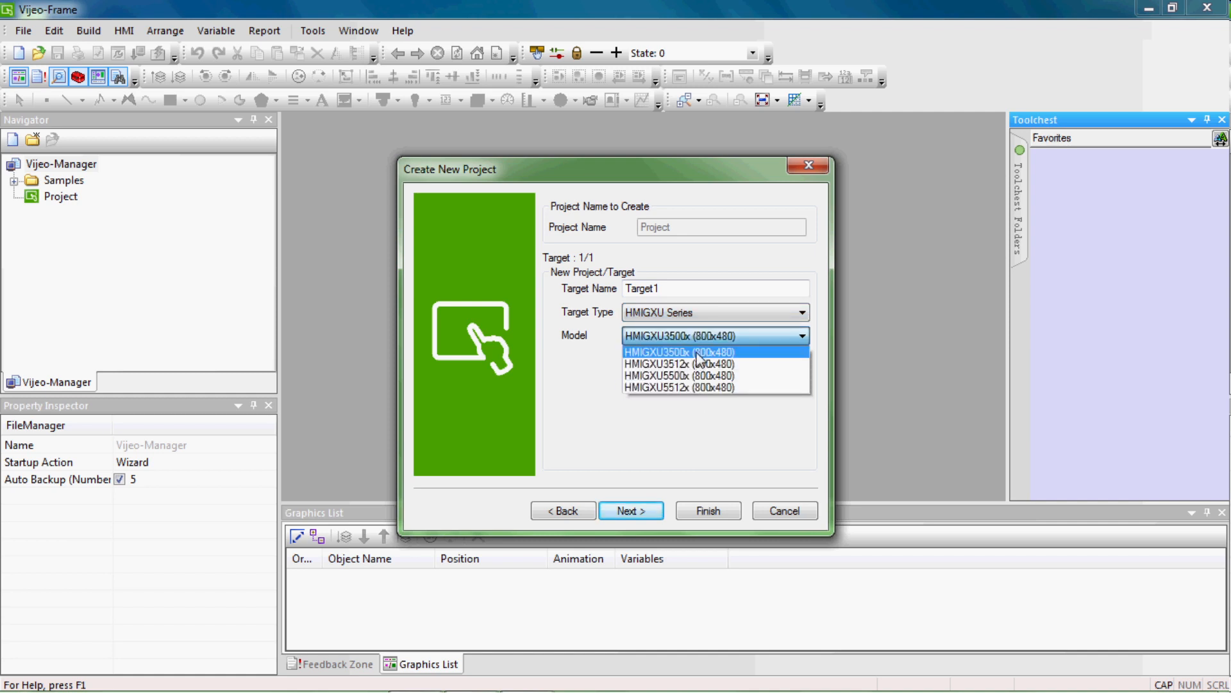
{"action": "left_click", "coordinate": [699, 387]}
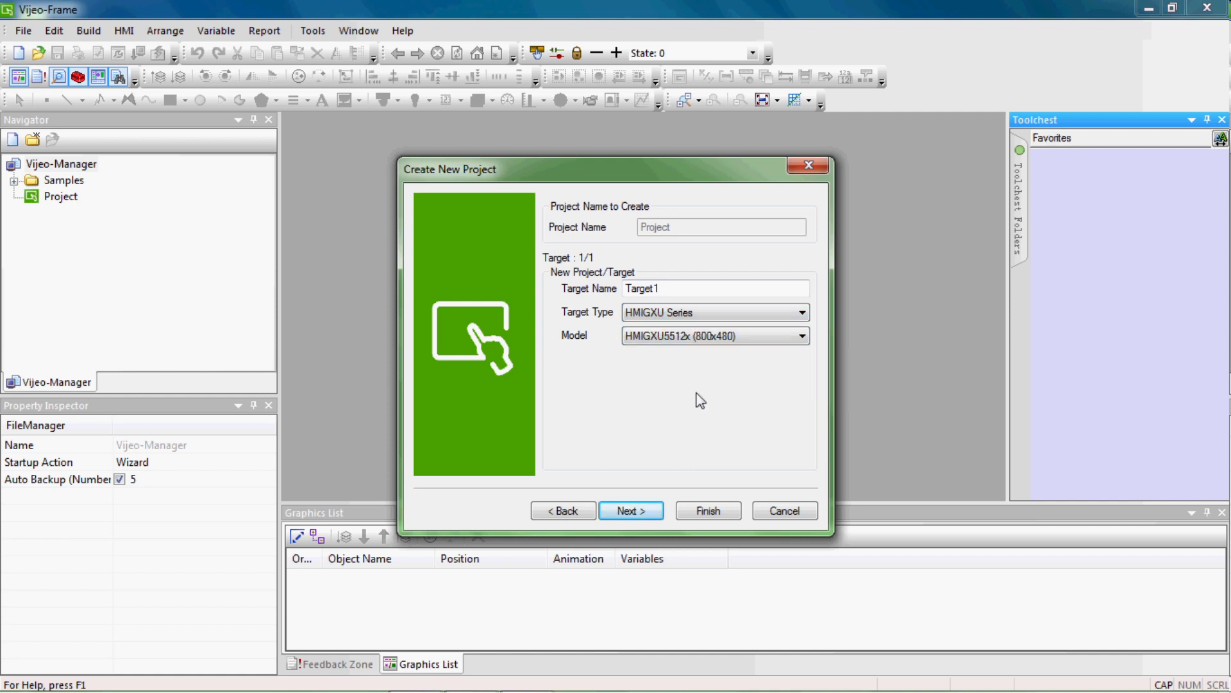
{"action": "left_click", "coordinate": [628, 510]}
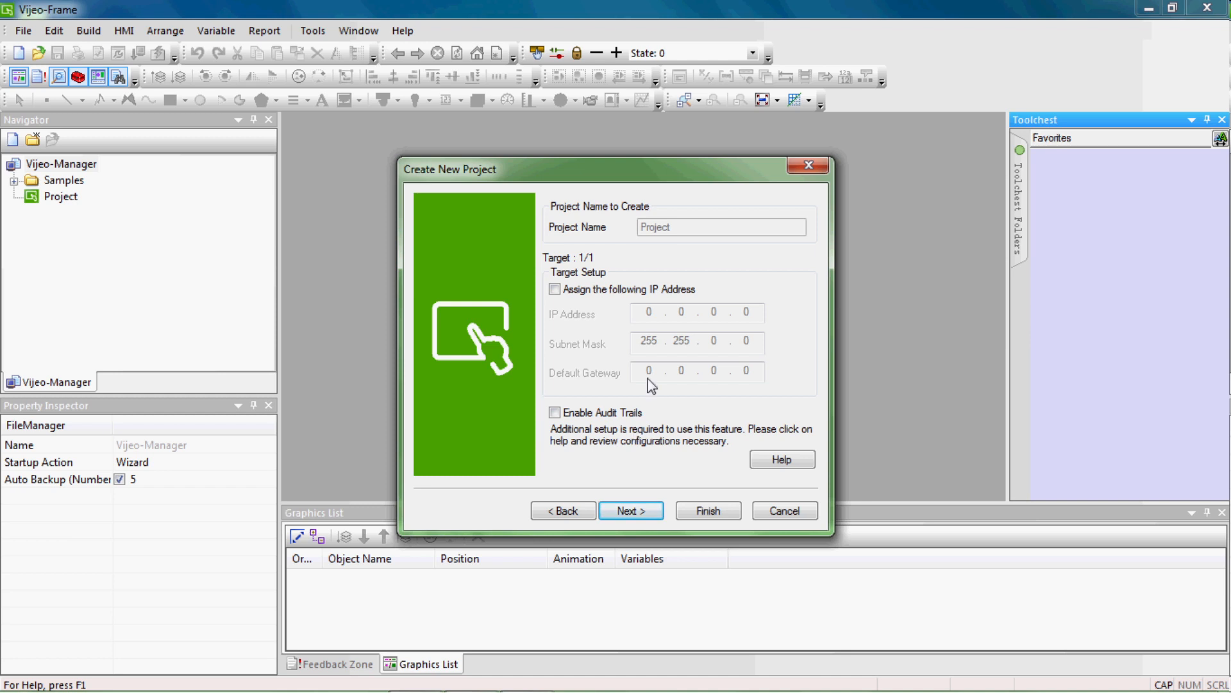
Enable assigning a specific IP address to the target and continue to the equipment list.
{"action": "left_click", "coordinate": [584, 291]}
{"action": "left_click", "coordinate": [654, 313]}
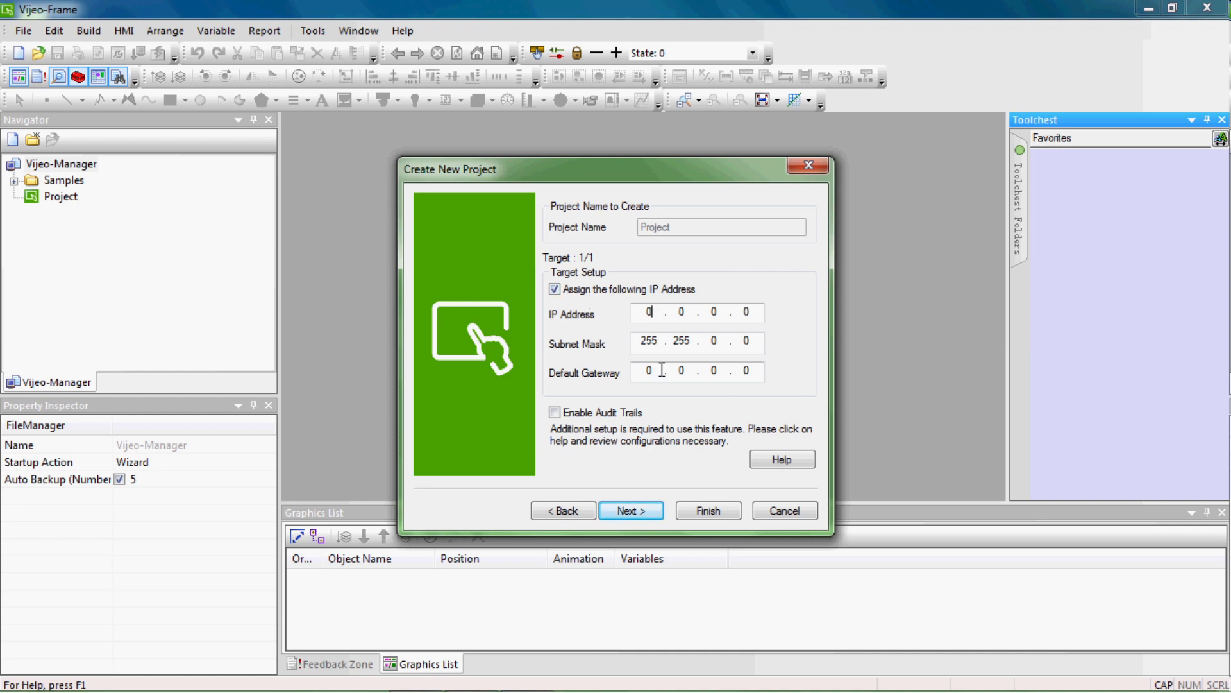
{"action": "left_click", "coordinate": [647, 511]}
Add the Schneider Electric Industries SAS Modbus (RTU) driver with Modbus Equipment, and finish the project by overwriting the existing one.
{"action": "left_click", "coordinate": [728, 451]}
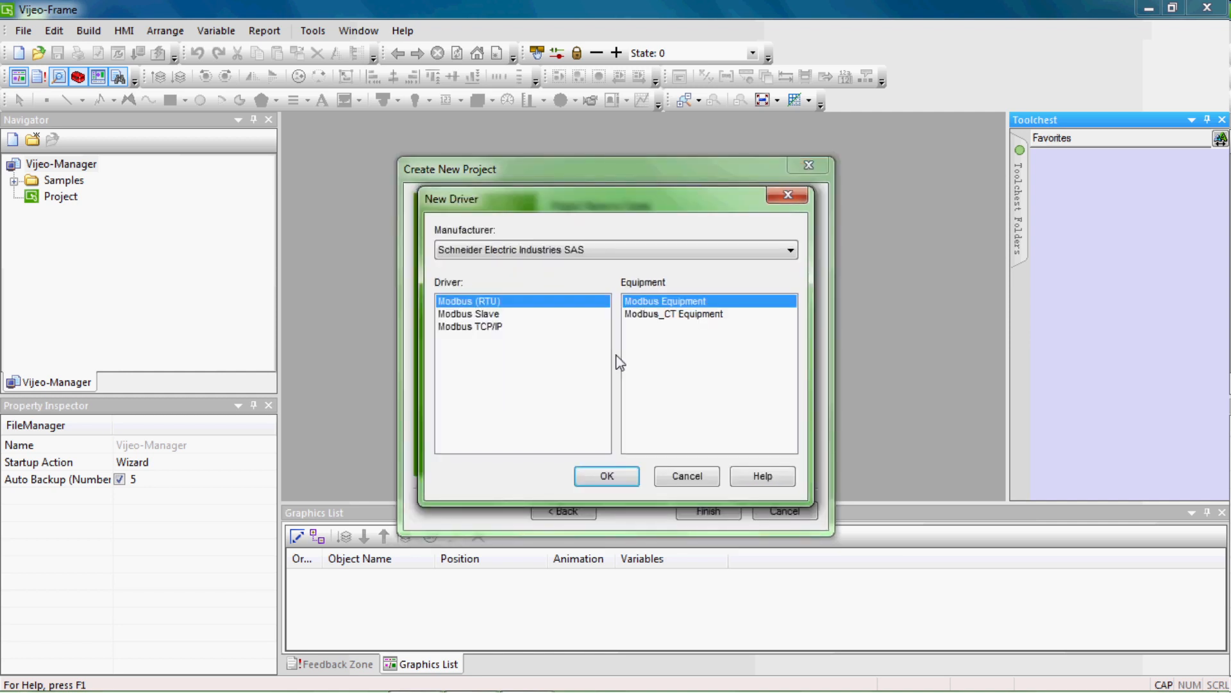
{"action": "left_click", "coordinate": [596, 250]}
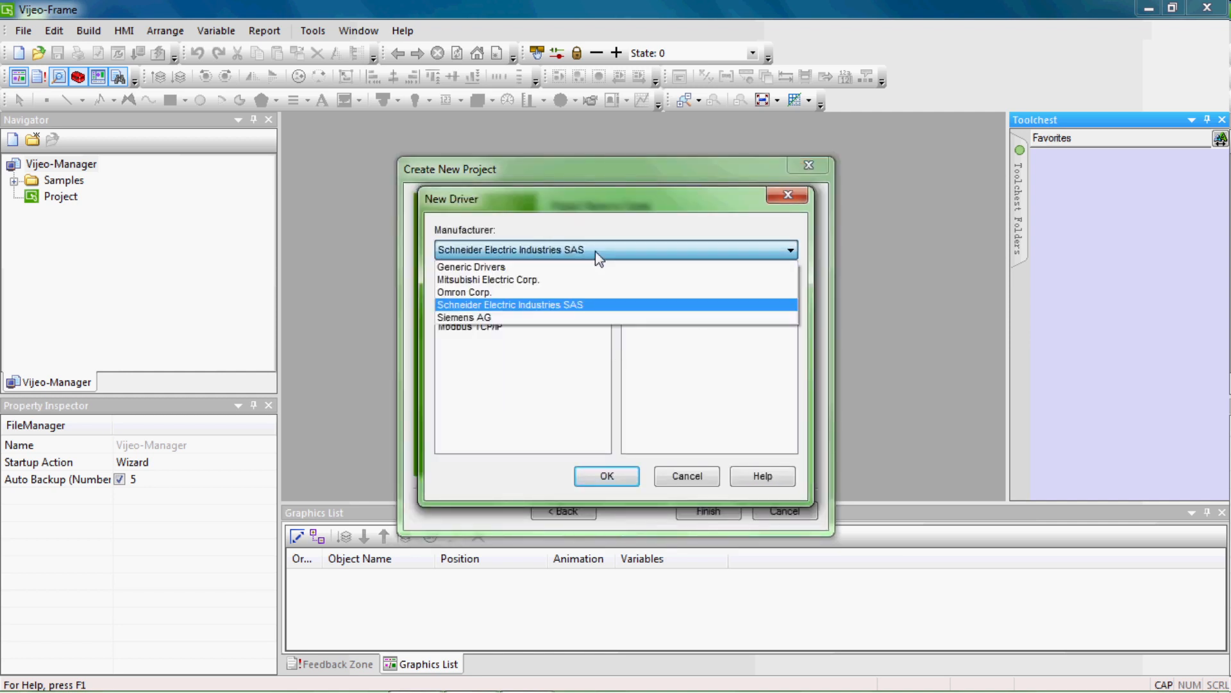
{"action": "left_click", "coordinate": [586, 306]}
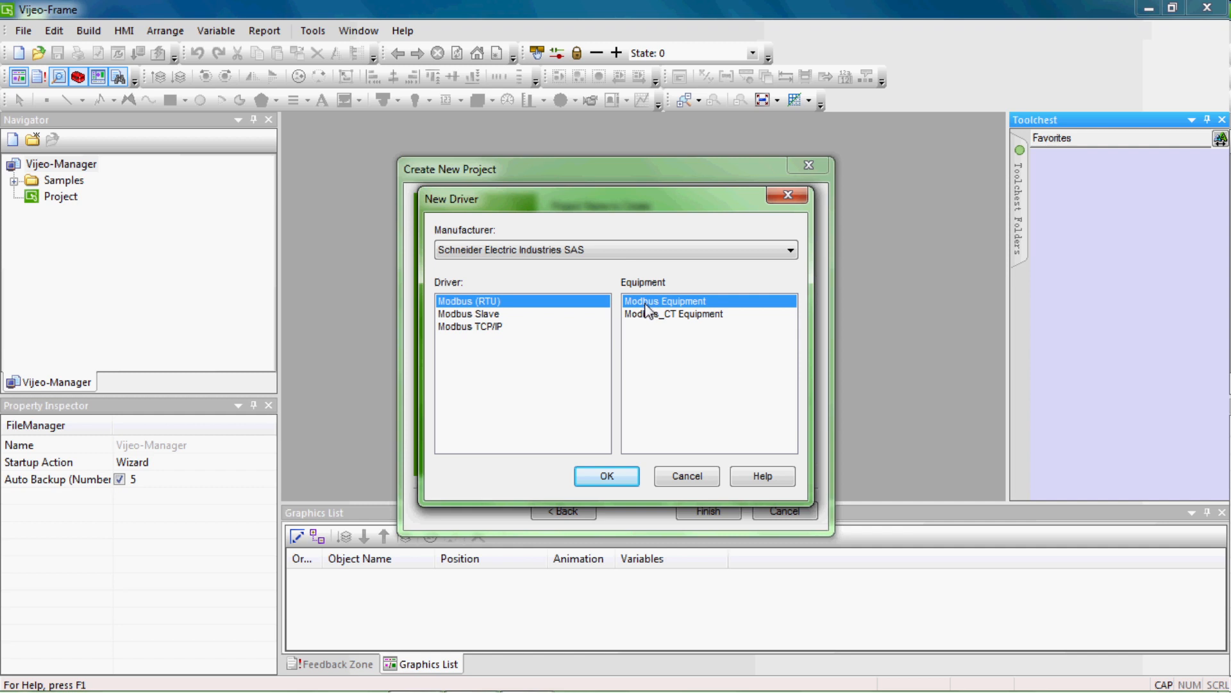
{"action": "left_click", "coordinate": [613, 472]}
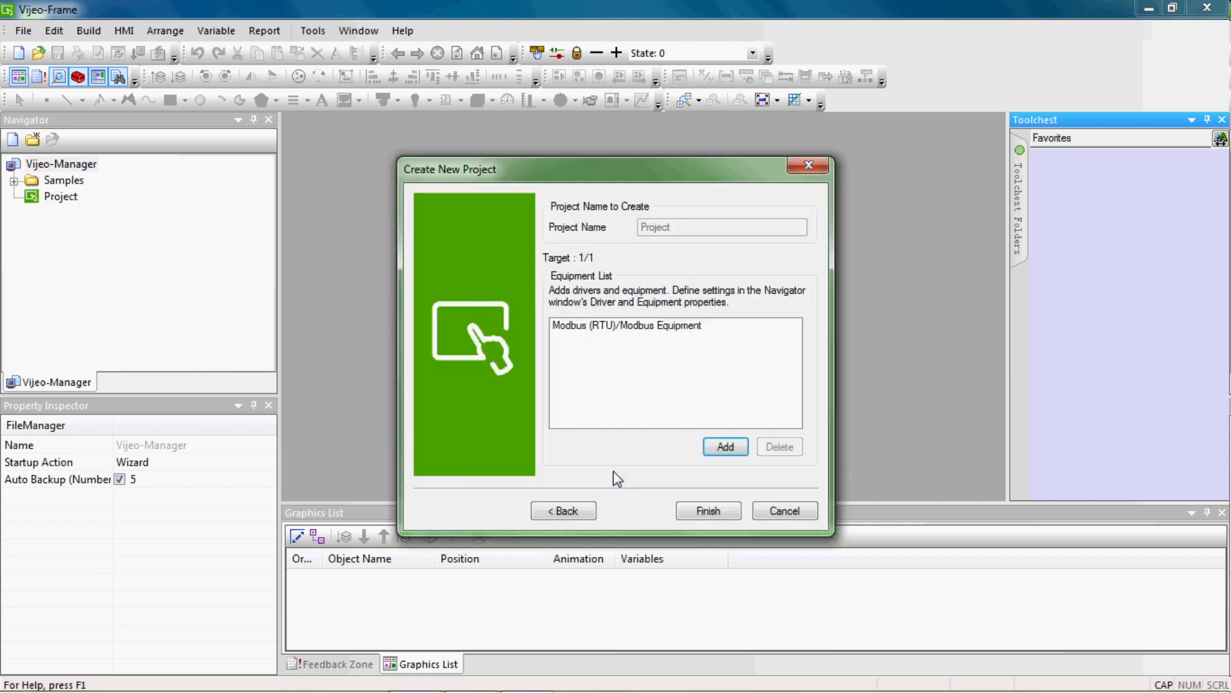
{"action": "left_click", "coordinate": [707, 511]}
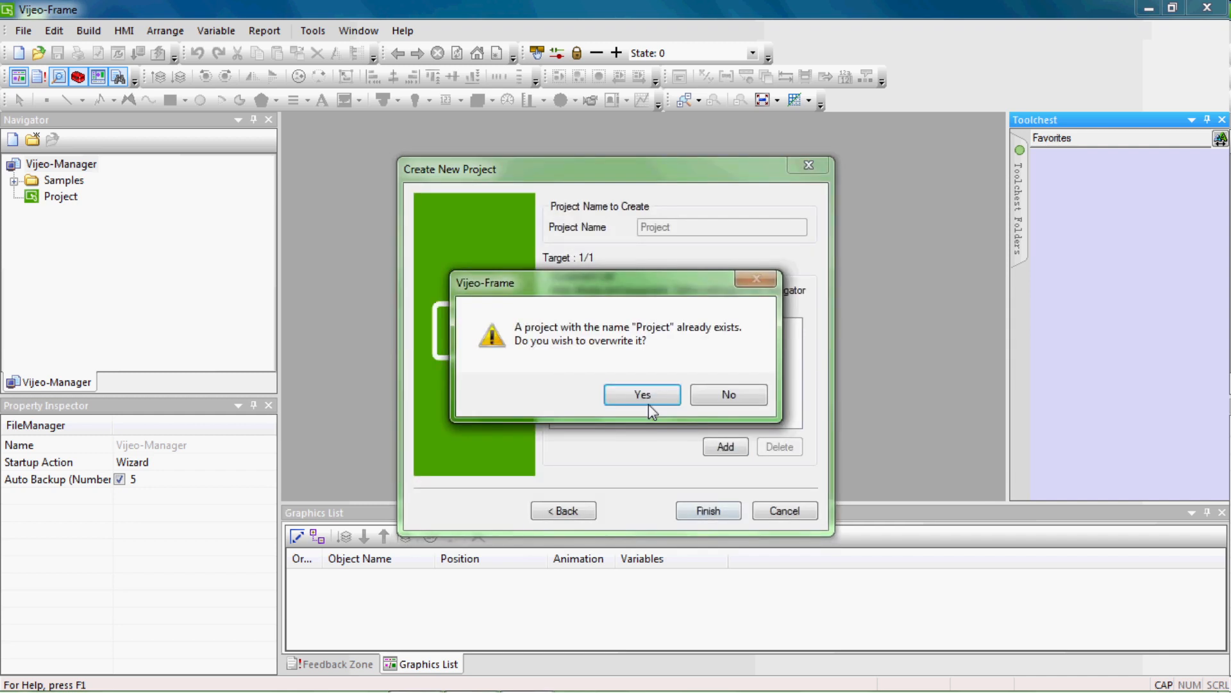
{"action": "left_click", "coordinate": [648, 404]}
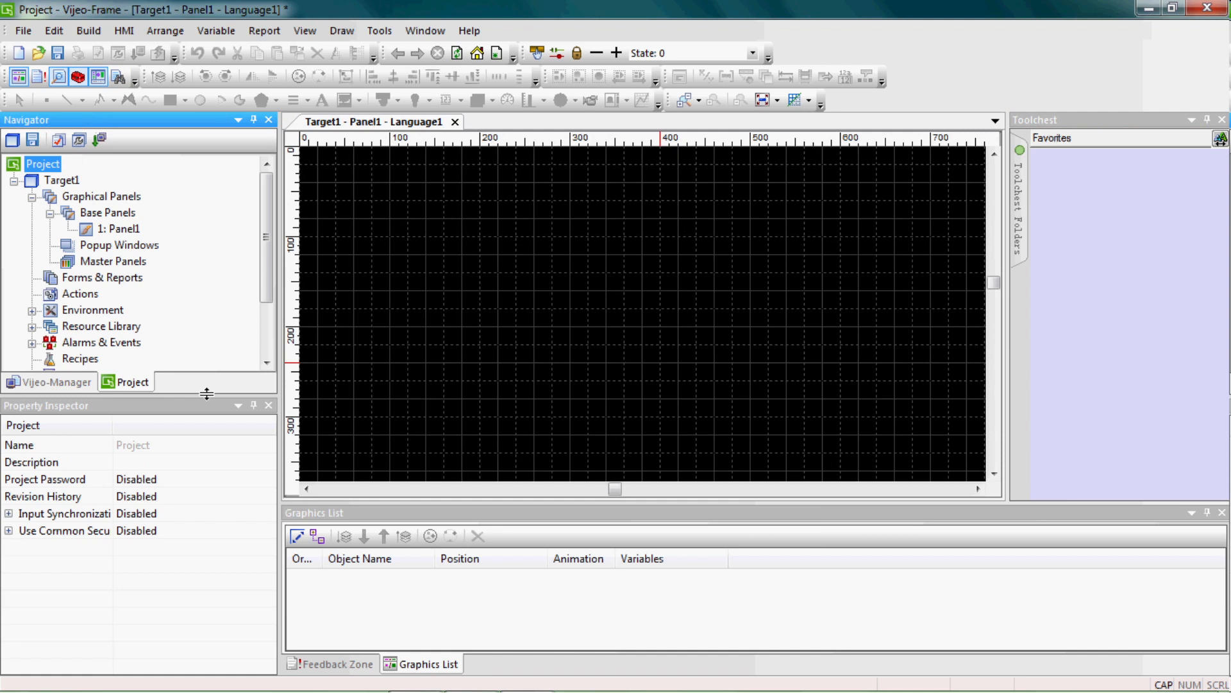
Enlarge the Navigator and enable IEC61131 Syntax in ModbusEquipment01's configuration.
{"action": "left_click_drag", "start_coordinate": [206, 393], "coordinate": [201, 505]}
{"action": "double_click", "coordinate": [100, 441]}
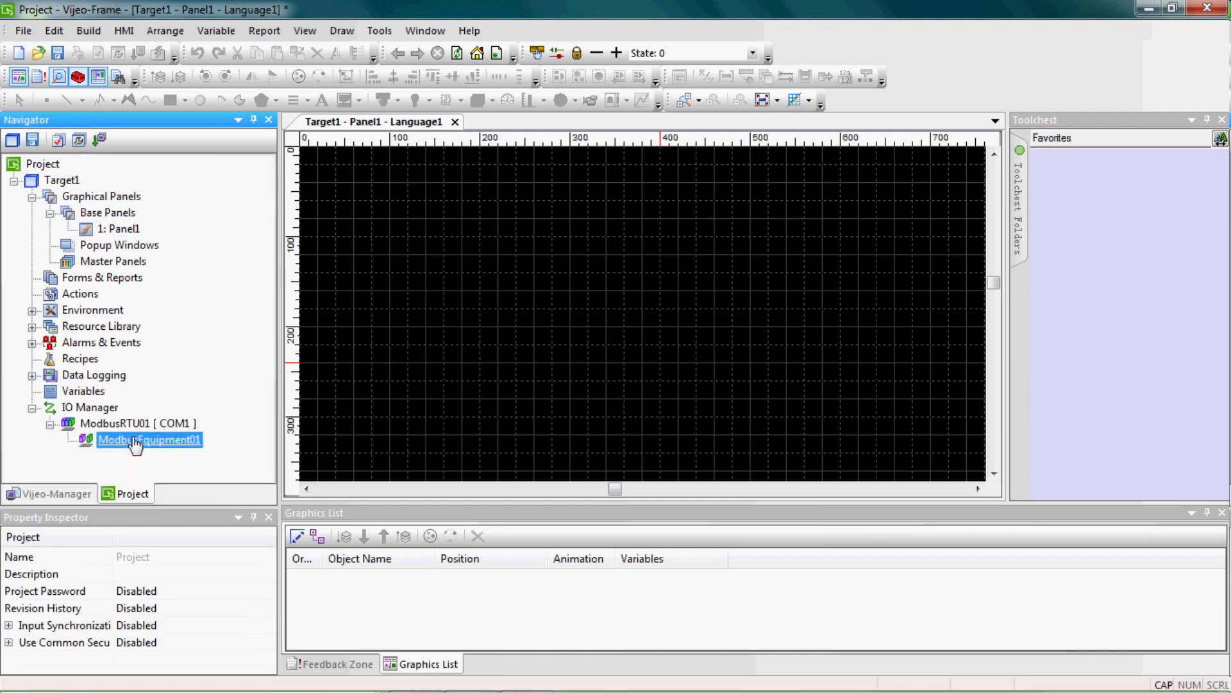
{"action": "left_click", "coordinate": [498, 351]}
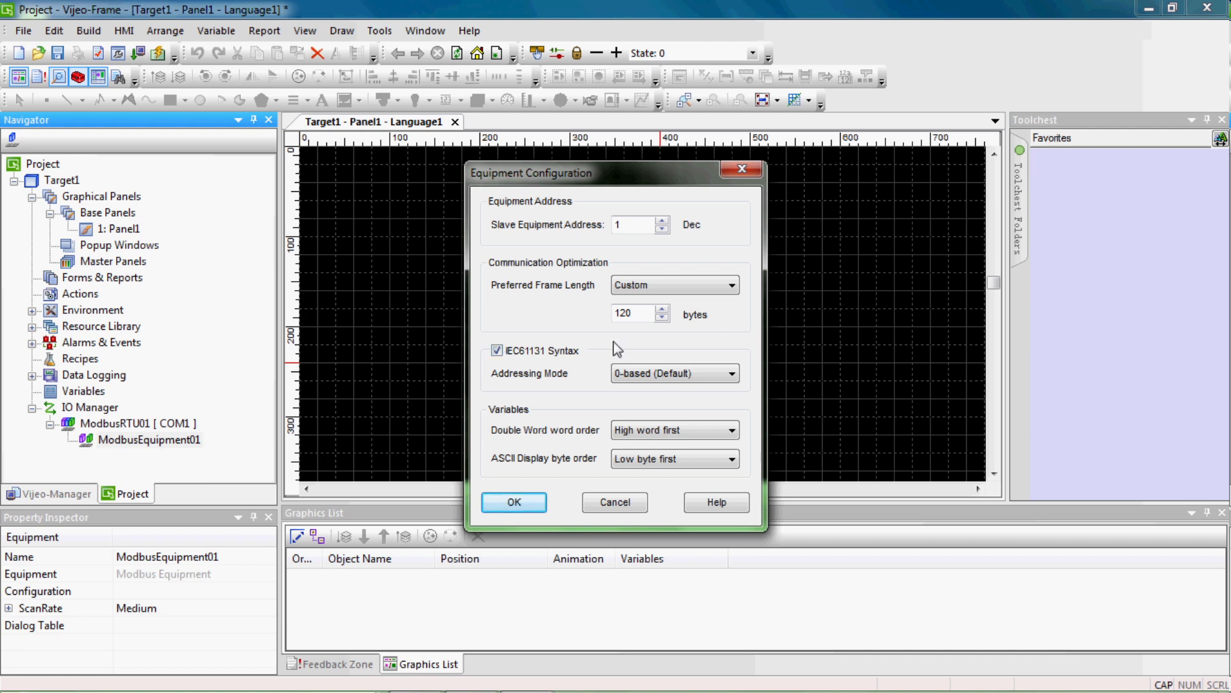
{"action": "left_click", "coordinate": [541, 508]}
{"action": "left_click", "coordinate": [680, 421]}
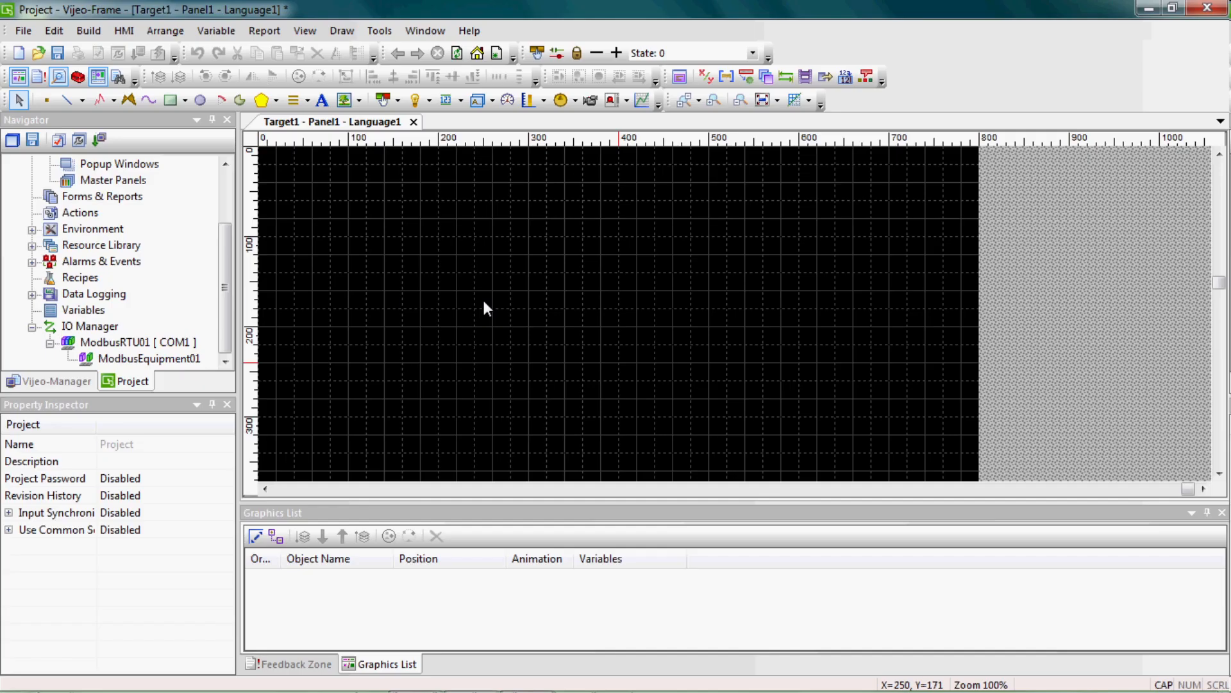
Create a new BOOL variable under the target's Variables.
{"action": "mouse_move", "coordinate": [226, 326]}
{"action": "left_mouse_down"}
{"action": "mouse_move", "coordinate": [230, 268]}
{"action": "mouse_move", "coordinate": [226, 342]}
{"action": "left_mouse_up"}
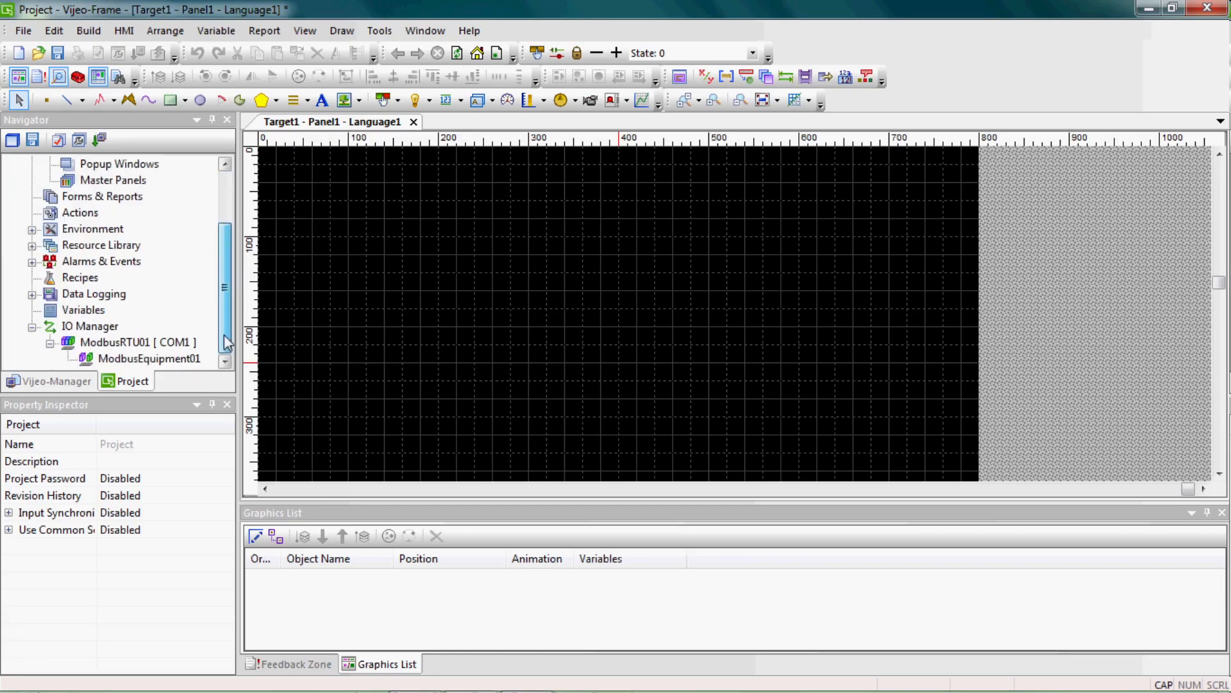
{"action": "right_click", "coordinate": [96, 317]}
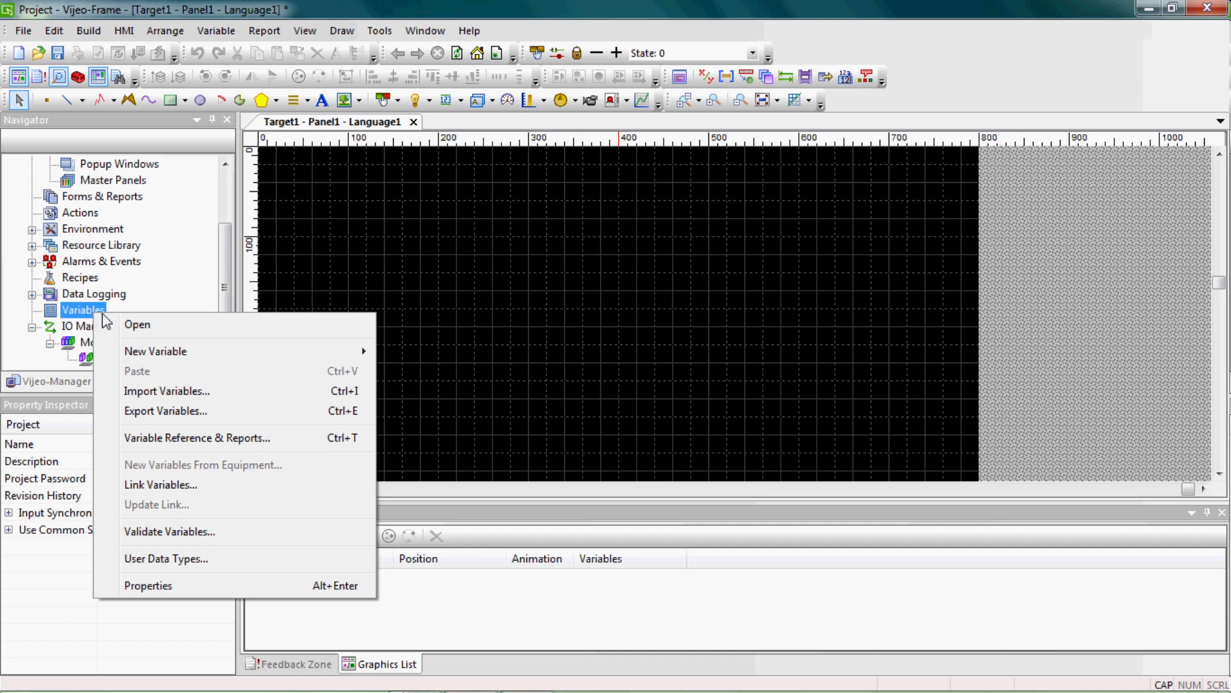
{"action": "mouse_move", "coordinate": [193, 350]}
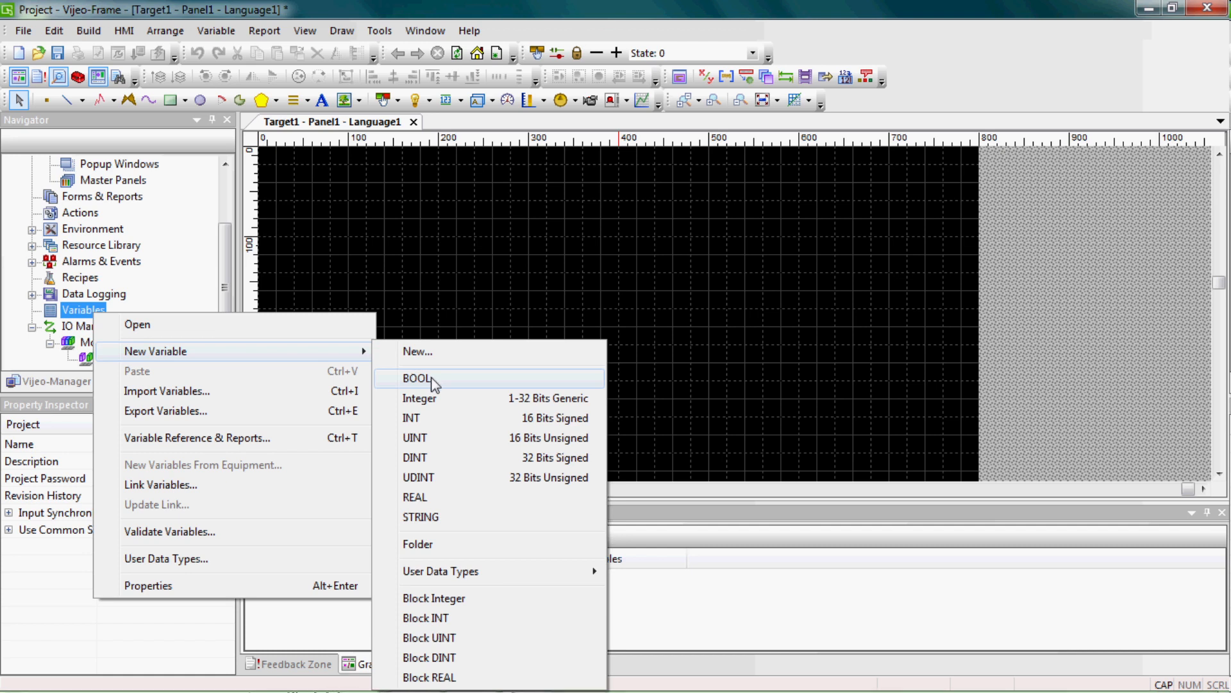
{"action": "left_click", "coordinate": [433, 380]}
Set the BOOL variable's data source to Internal and rename it Emptying.
{"action": "left_click", "coordinate": [528, 194]}
{"action": "left_click", "coordinate": [603, 191]}
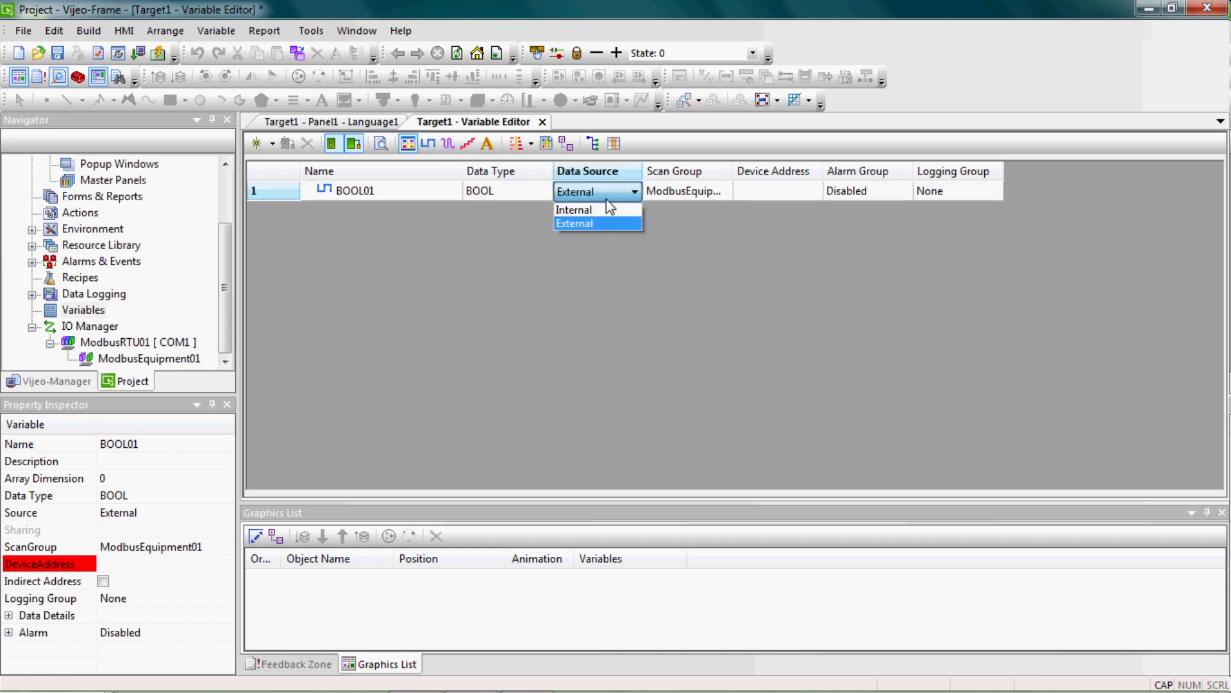
{"action": "left_click", "coordinate": [577, 210]}
{"action": "left_click", "coordinate": [414, 191]}
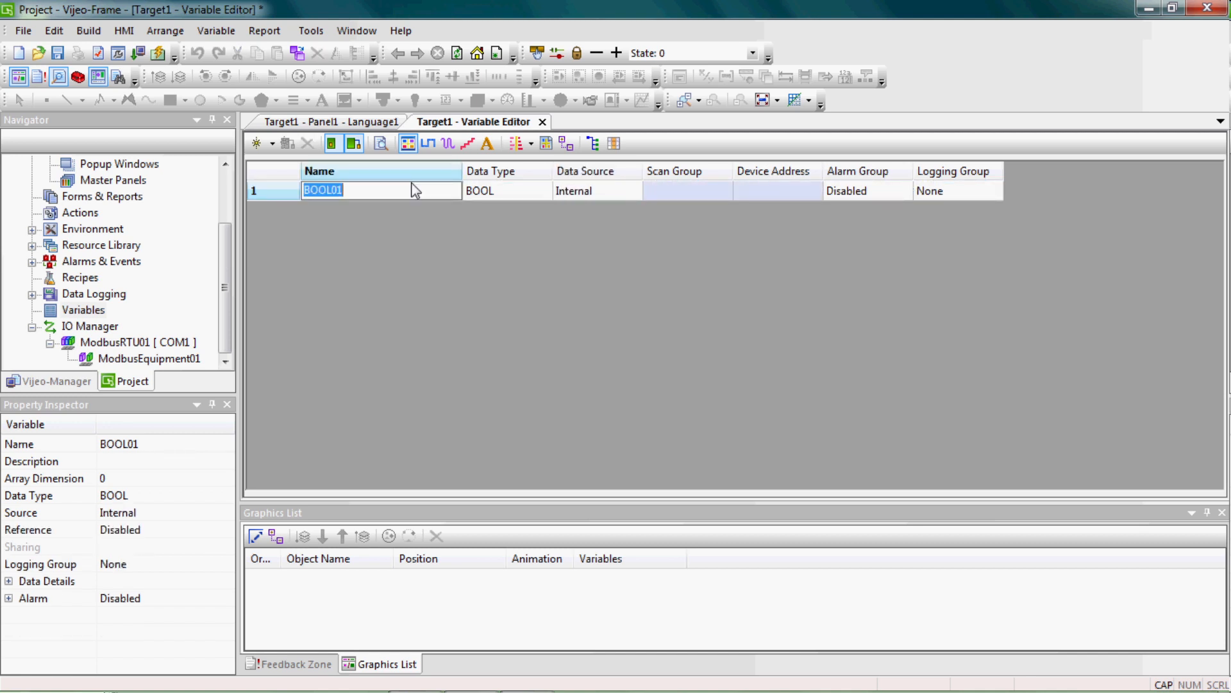
{"action": "type", "text": "Emptying"}
{"action": "left_click", "coordinate": [442, 238]}
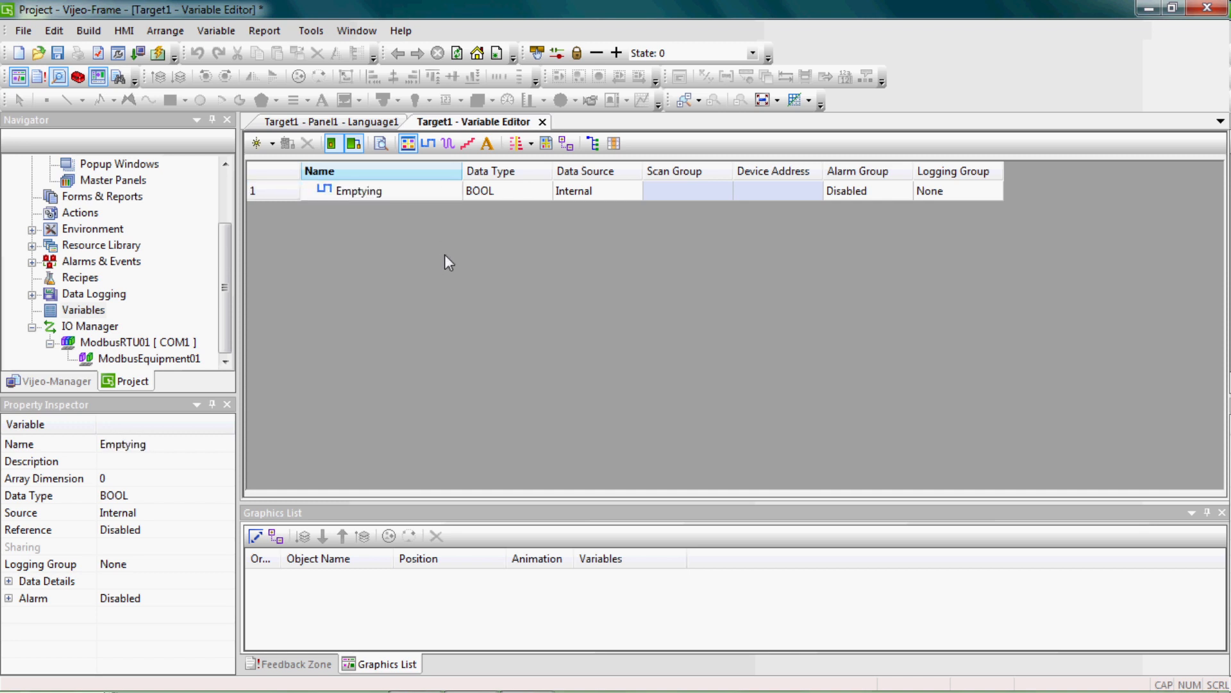
Create a DINT variable and name it High_level.
{"action": "right_click", "coordinate": [82, 317]}
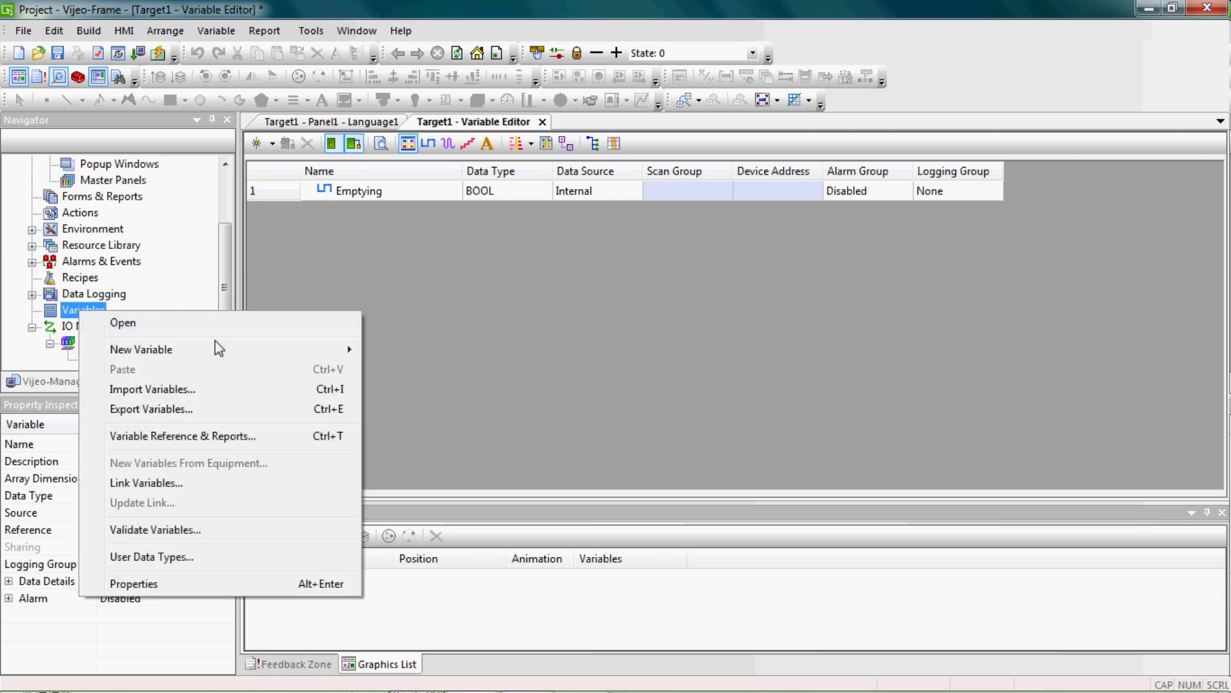
{"action": "mouse_move", "coordinate": [271, 349]}
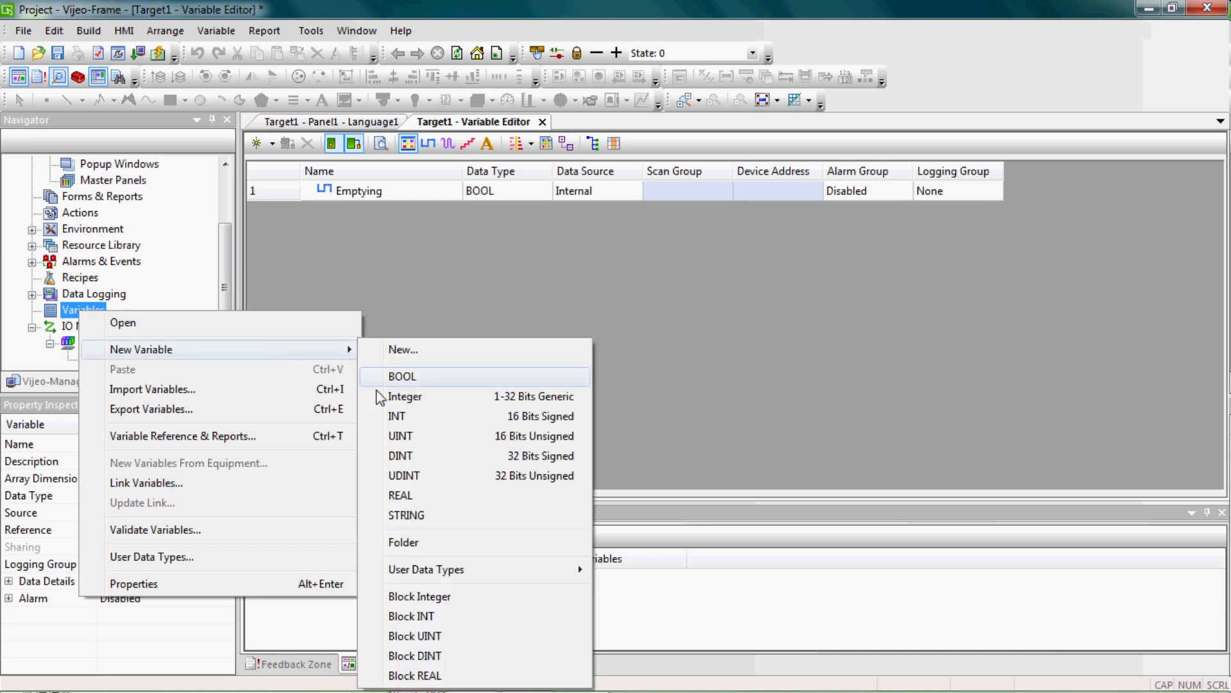
{"action": "left_click", "coordinate": [418, 456]}
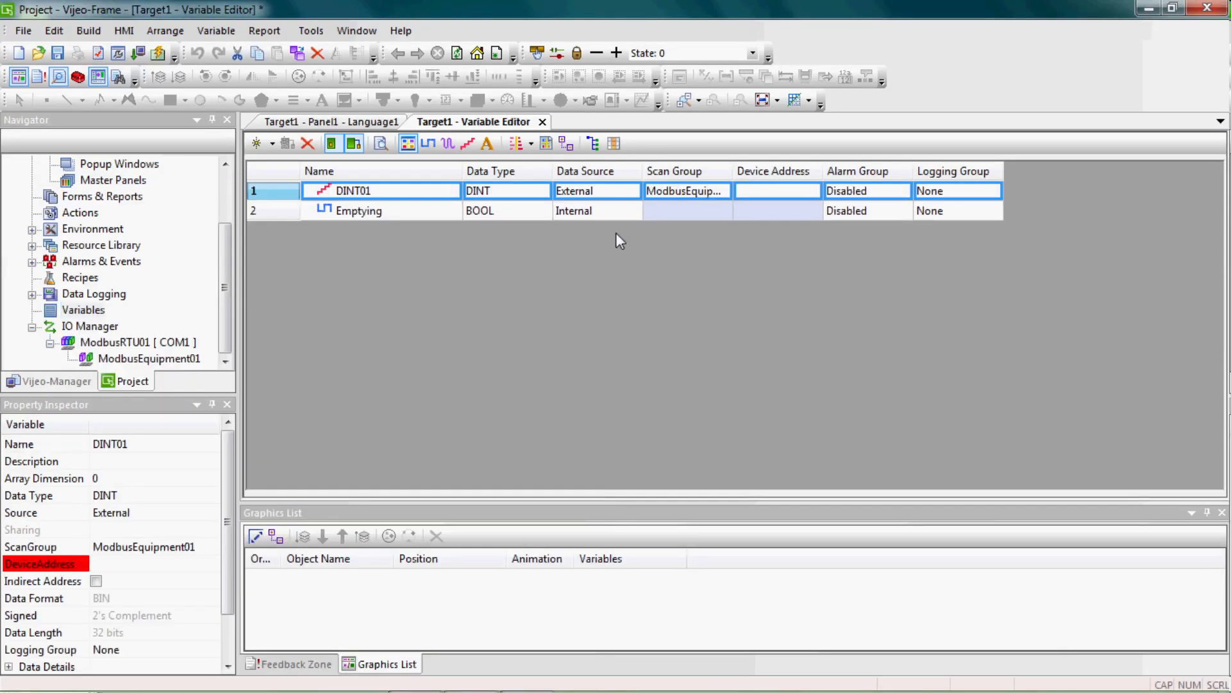
{"action": "left_click", "coordinate": [414, 188]}
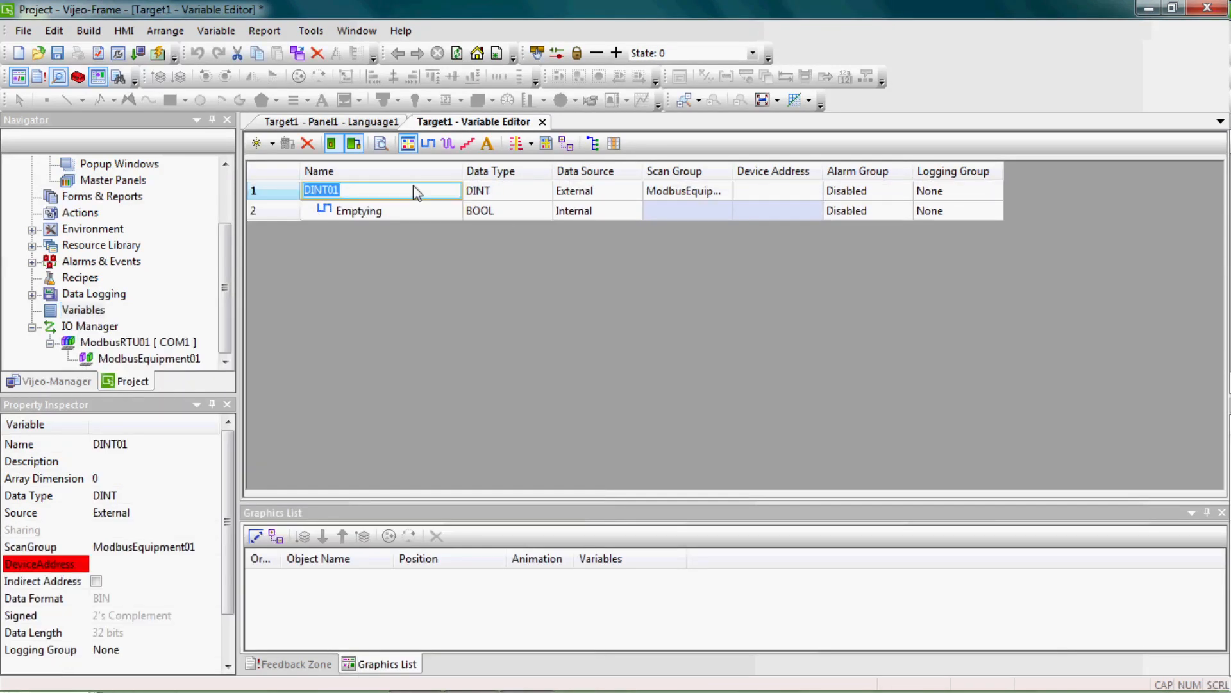
{"action": "type", "text": "High_level"}
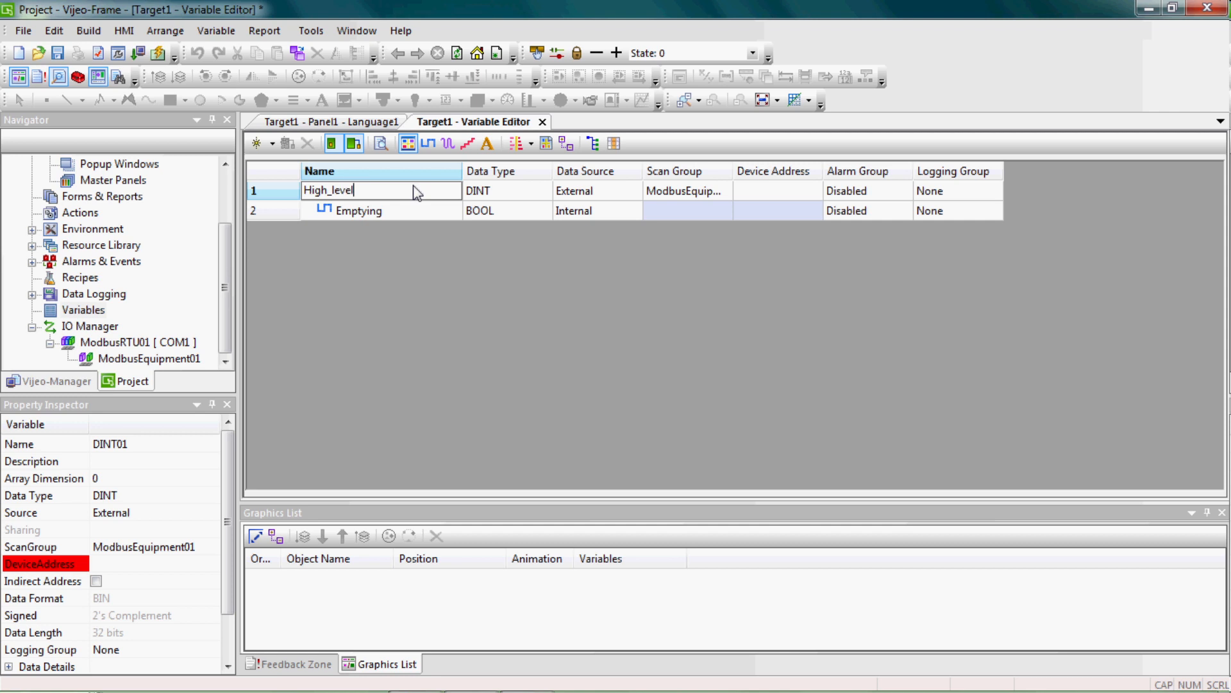
{"action": "left_click", "coordinate": [491, 266]}
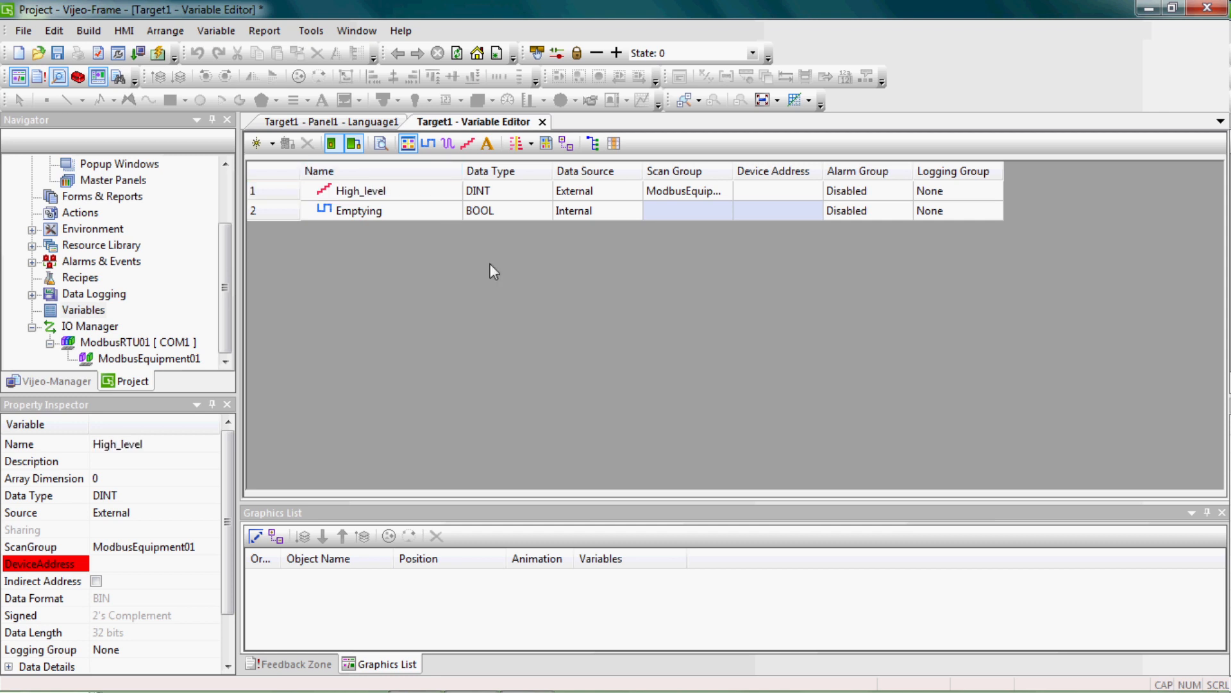
Enter a device address beginning with %M for the High_level variable.
{"action": "left_click", "coordinate": [614, 207]}
{"action": "left_click", "coordinate": [767, 192]}
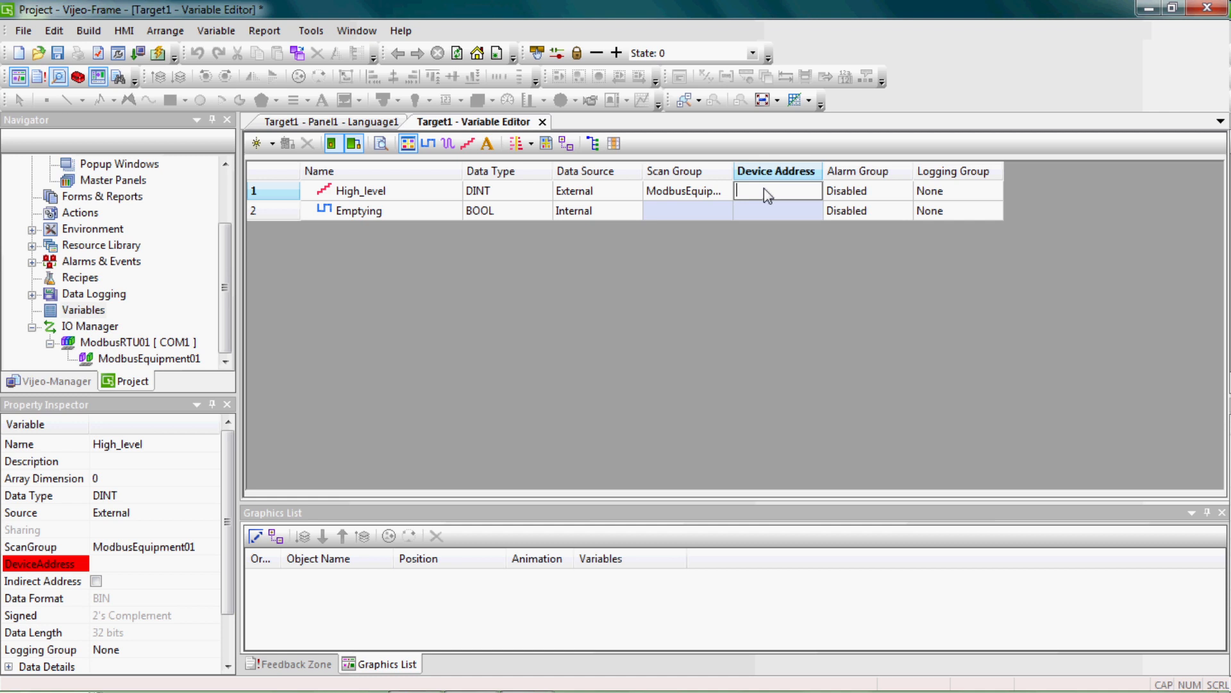
{"action": "type", "text": "%M"}
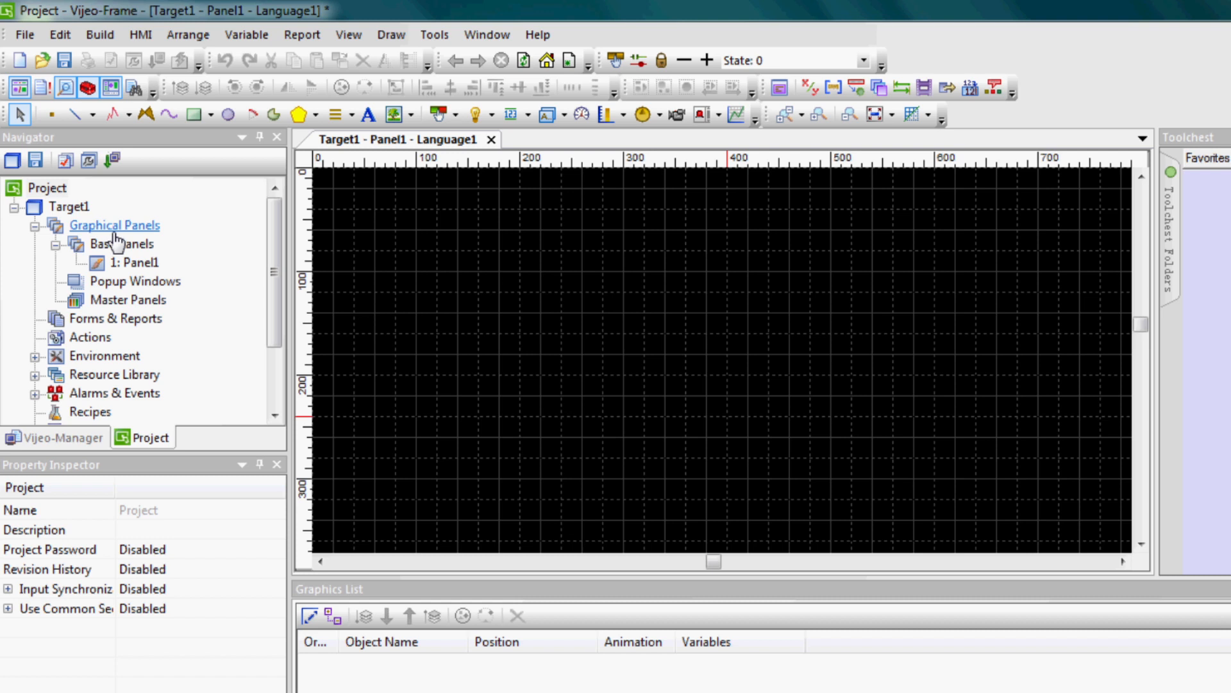
Open the Base Panels overview and Panel1 for editing.
{"action": "double_click", "coordinate": [115, 244]}
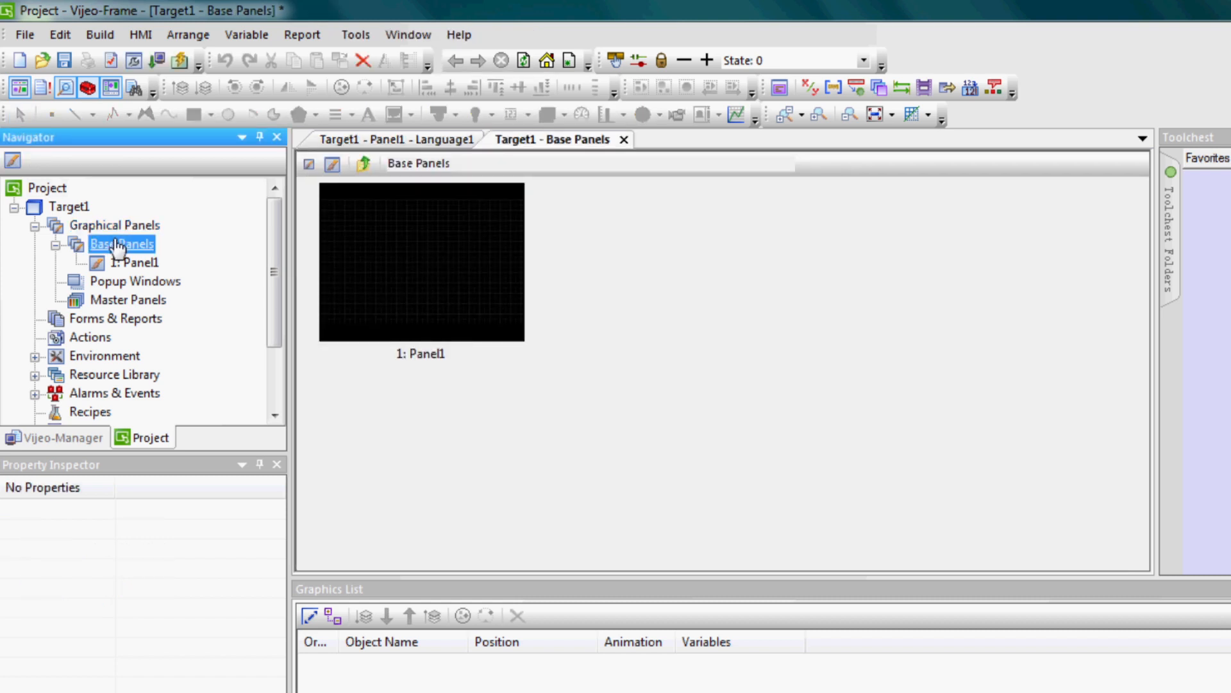
{"action": "left_click", "coordinate": [56, 244]}
{"action": "double_click", "coordinate": [139, 263]}
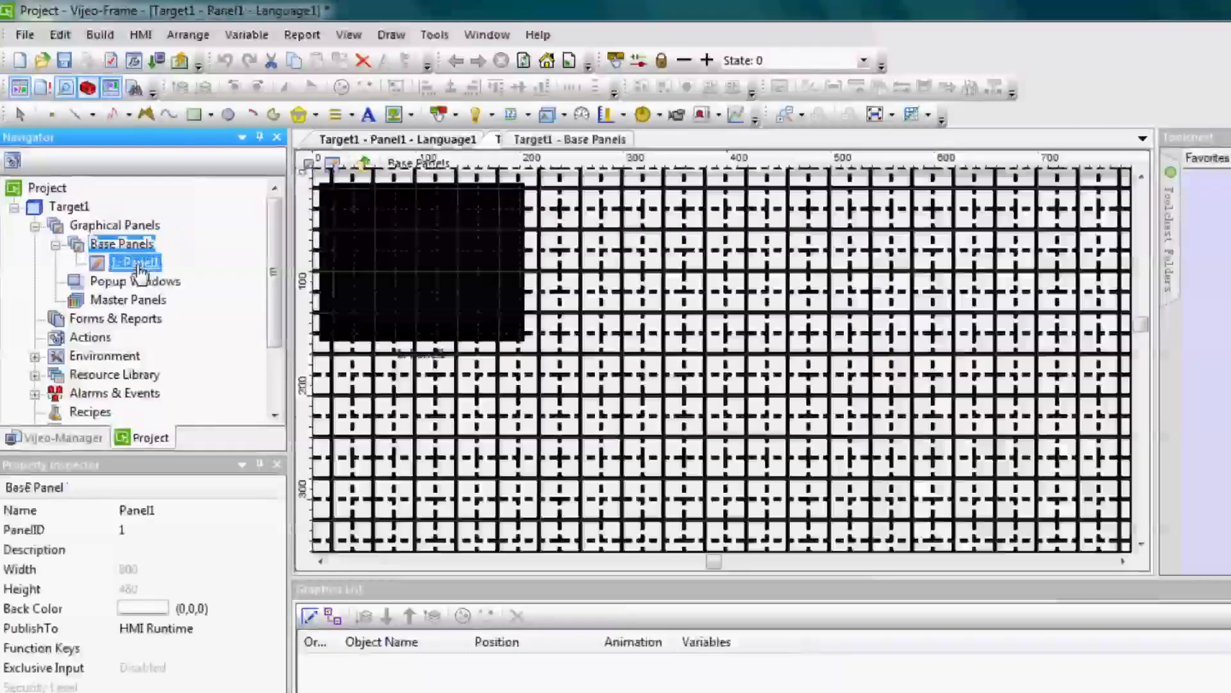
Rename the base panel Panel1 to Tank.
{"action": "right_click", "coordinate": [137, 263]}
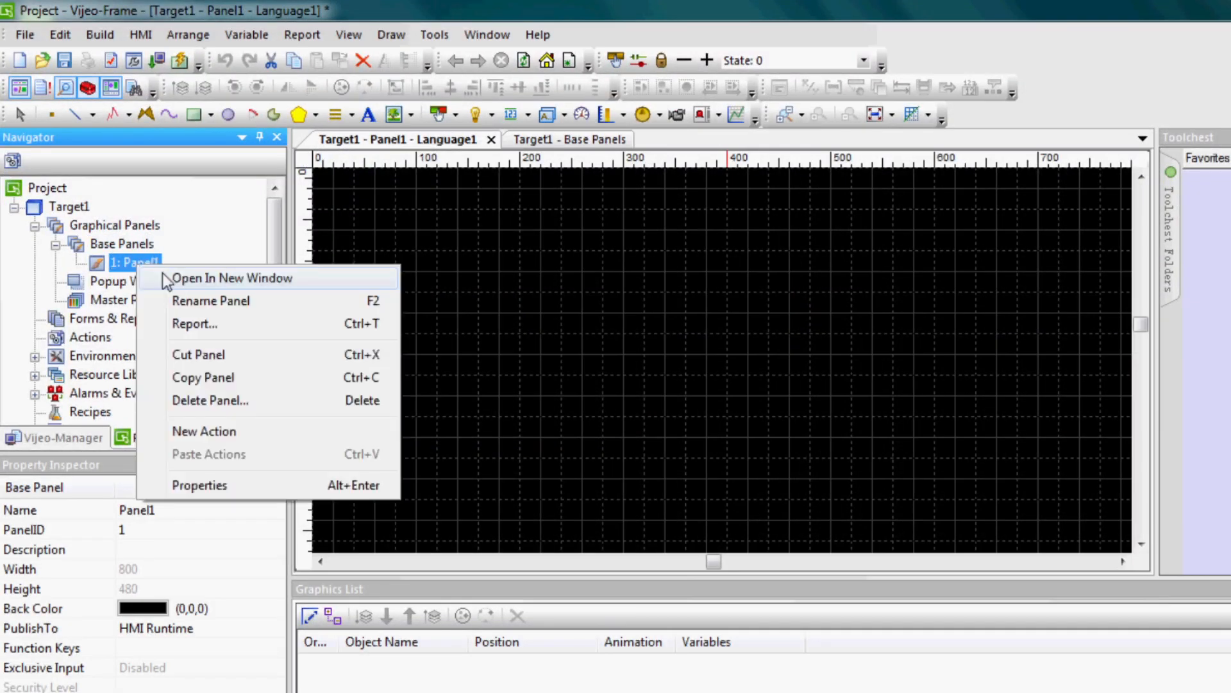
{"action": "left_click", "coordinate": [189, 302]}
{"action": "key", "text": "BackSpace"}
{"action": "key", "text": "BackSpace"}
{"action": "key", "text": "BackSpace"}
{"action": "key", "text": "BackSpace"}
{"action": "key", "text": "BackSpace"}
{"action": "key", "text": "BackSpace"}
{"action": "type", "text": "Tank"}
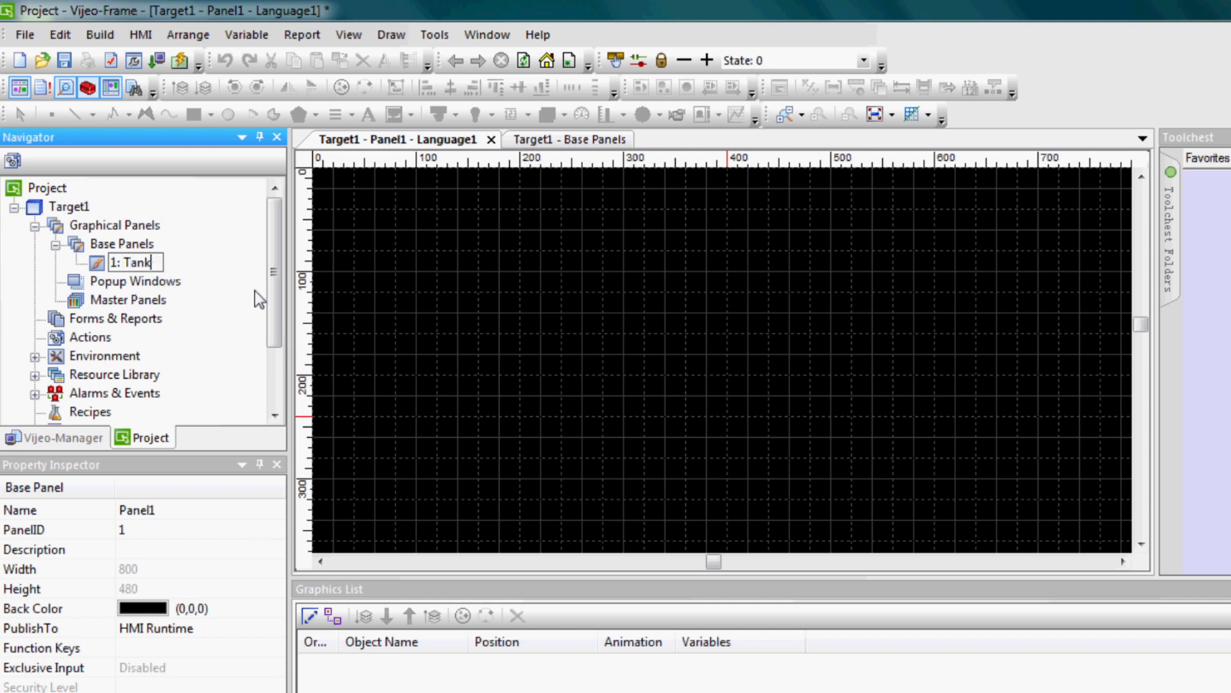
{"action": "key", "text": "Return"}
Set the Tank panel's background color to light gray (192, 192, 192).
{"action": "scroll", "coordinate": [260, 357], "scroll_direction": "down", "scroll_amount": 1}
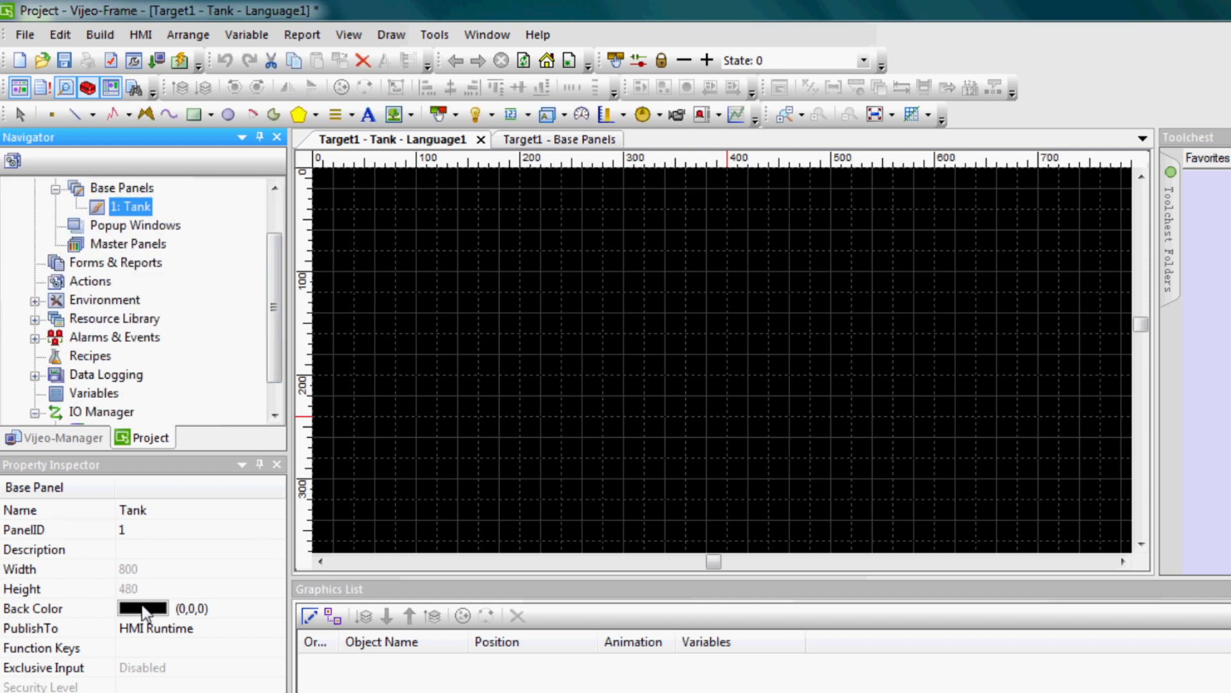
{"action": "left_click", "coordinate": [144, 610]}
{"action": "left_click", "coordinate": [629, 412]}
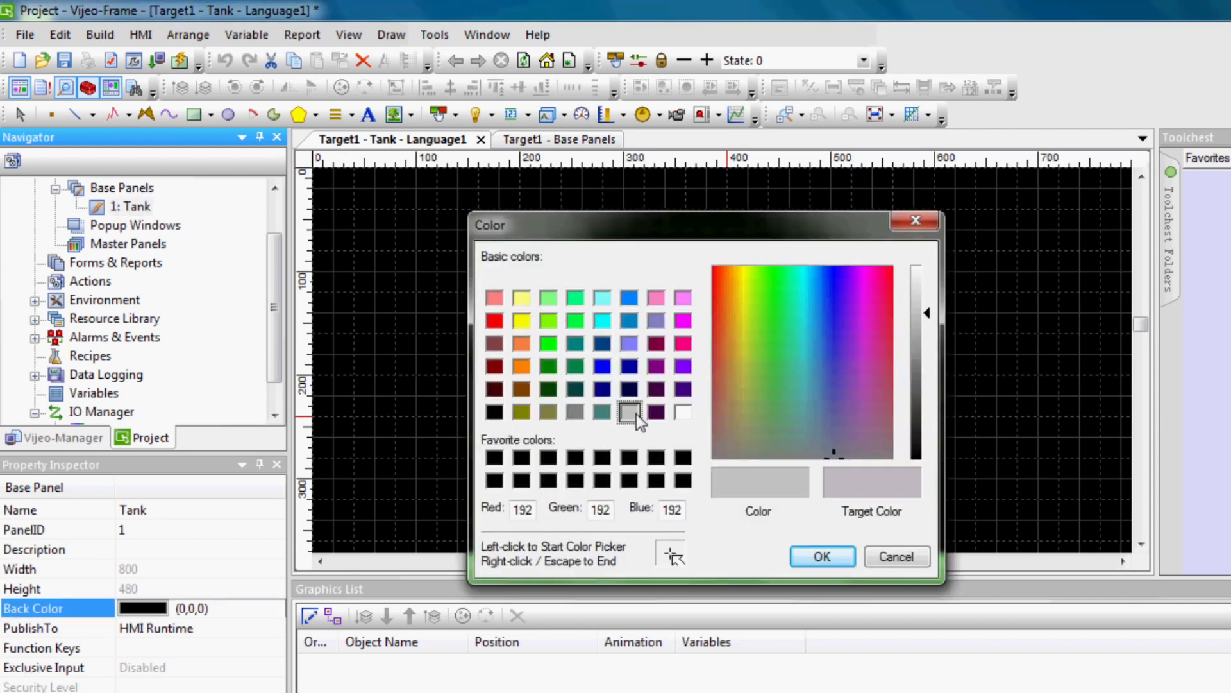
{"action": "left_click", "coordinate": [823, 556]}
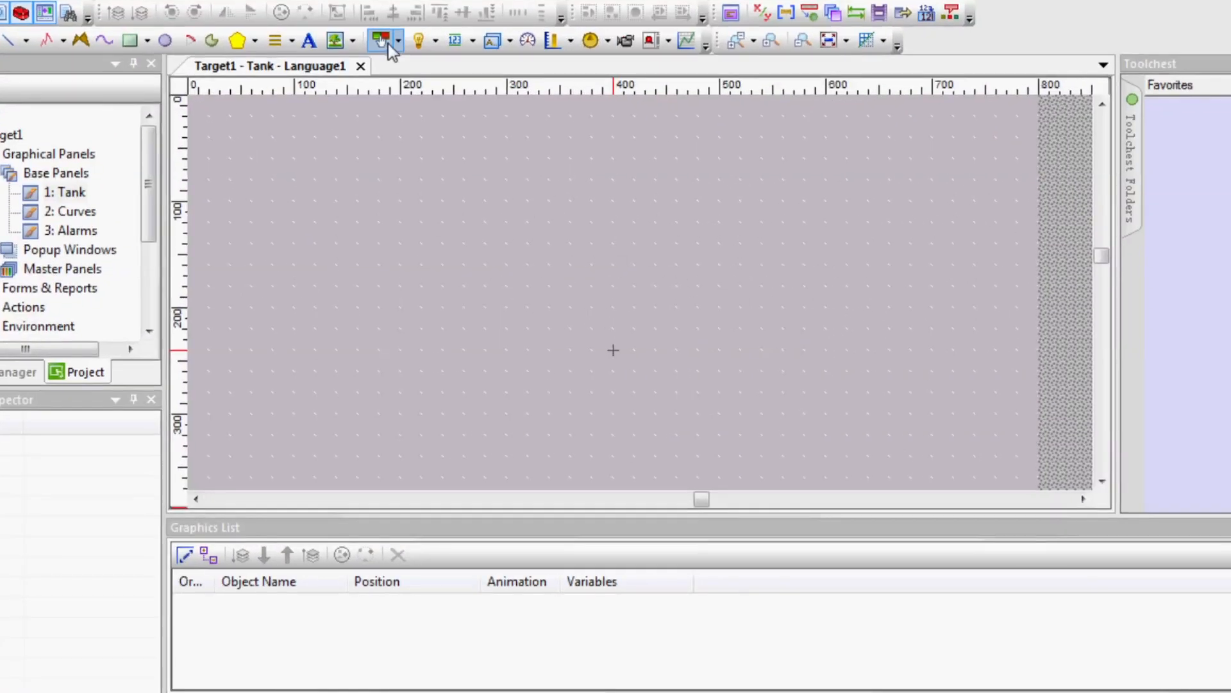
Draw a switch in the upper-left area of the Tank panel and give it Primitive style 00002.
{"action": "left_click", "coordinate": [385, 42]}
{"action": "left_click_drag", "start_coordinate": [275, 199], "coordinate": [409, 247]}
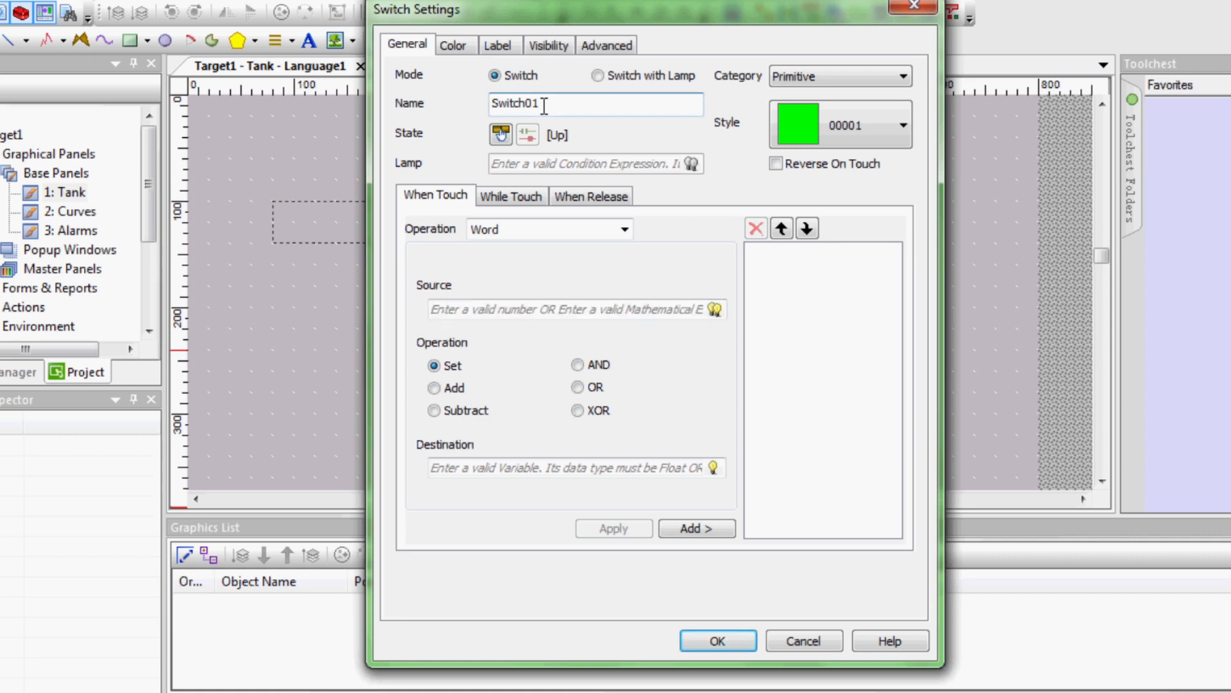
{"action": "left_click_drag", "start_coordinate": [544, 104], "coordinate": [521, 106]}
{"action": "double_click", "coordinate": [547, 107]}
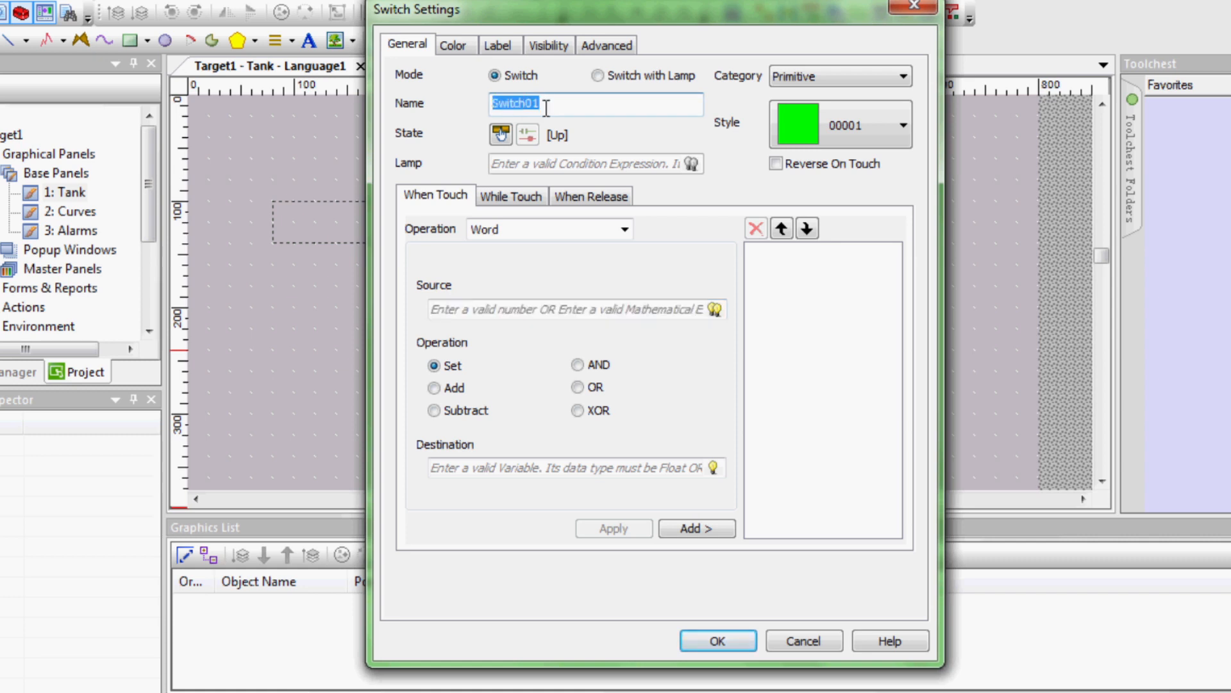
{"action": "left_click", "coordinate": [546, 108]}
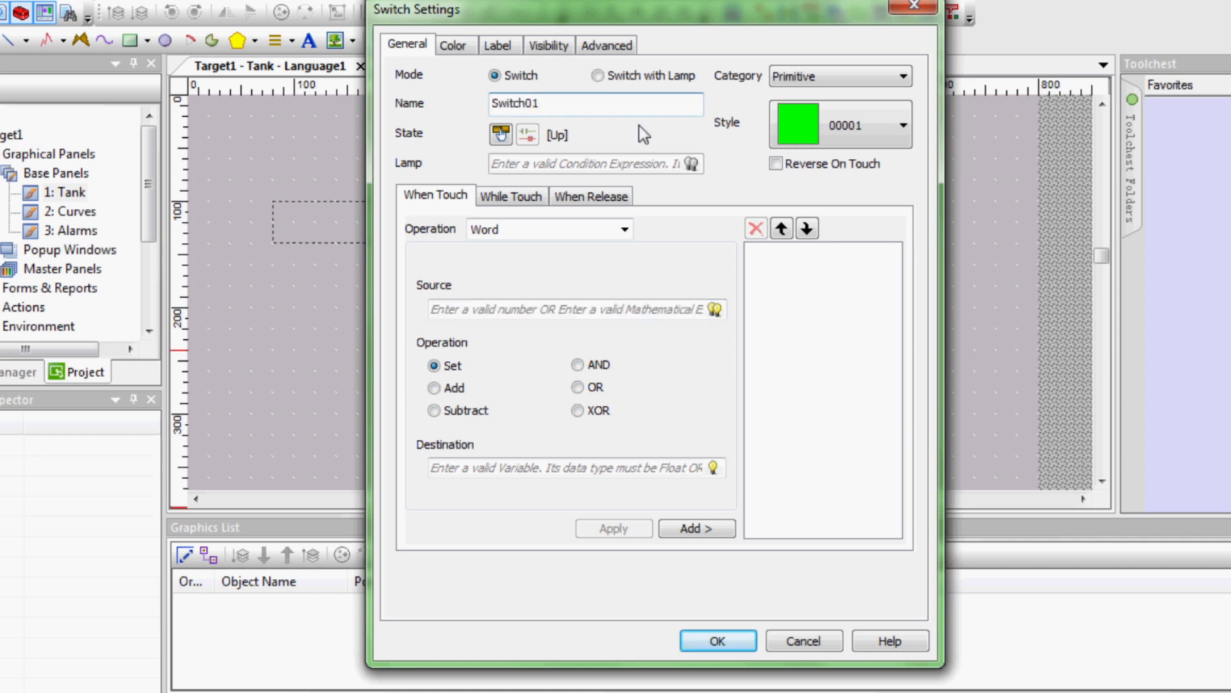
{"action": "left_click", "coordinate": [857, 134]}
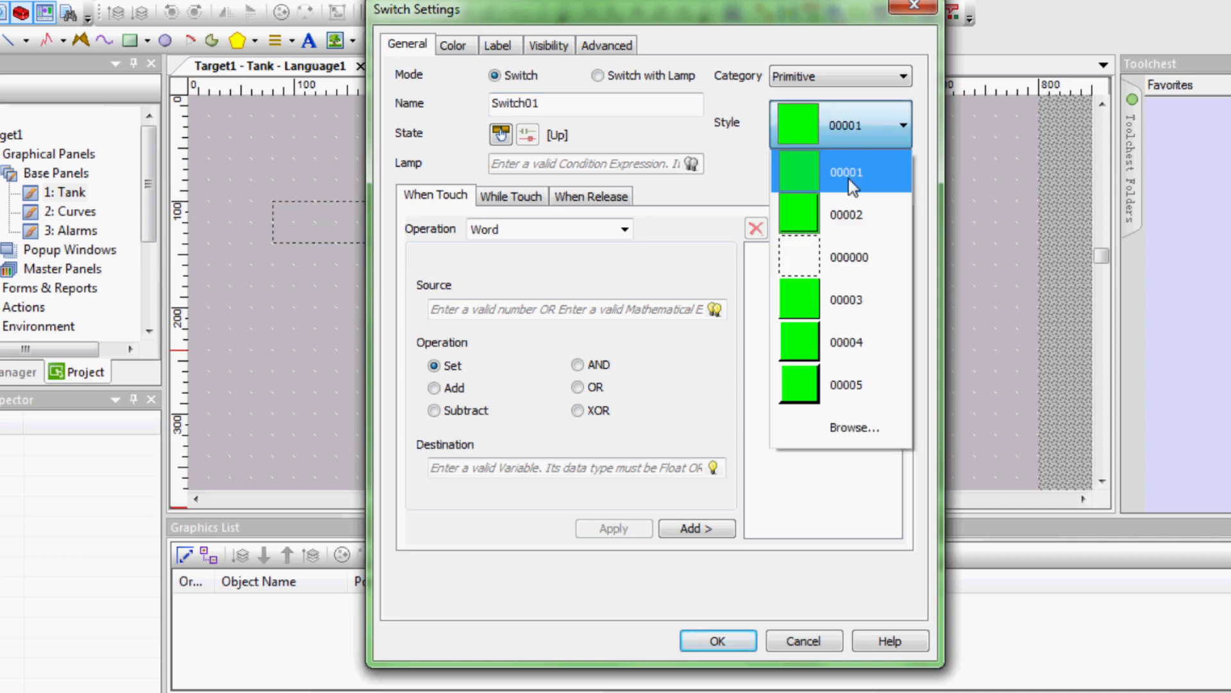
{"action": "left_click", "coordinate": [846, 215]}
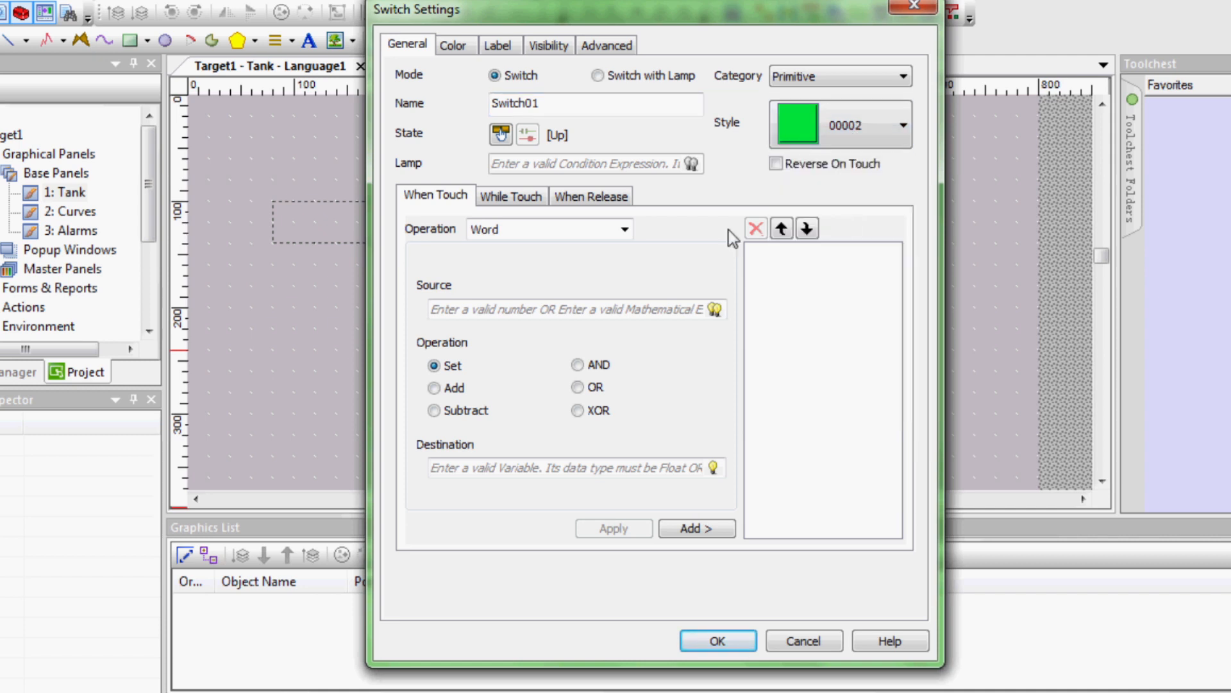
Add a When Touch panel operation to the switch that changes to panel 1: Tank.
{"action": "left_click", "coordinate": [590, 232]}
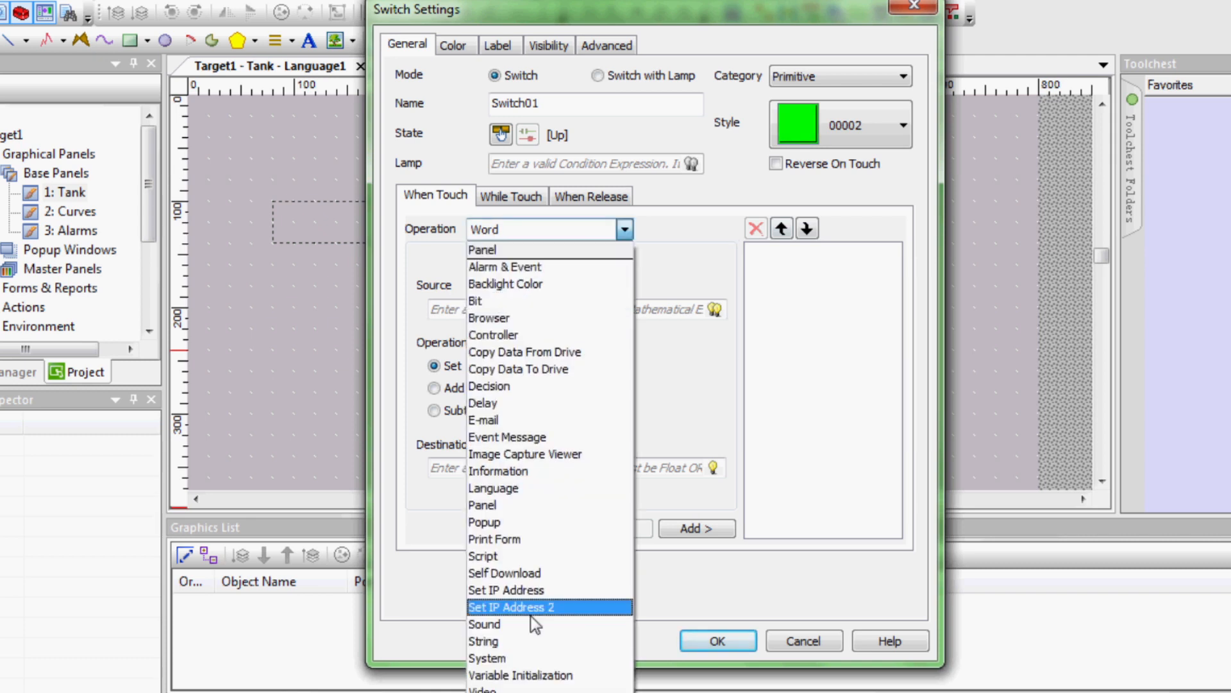
{"action": "left_click", "coordinate": [517, 507]}
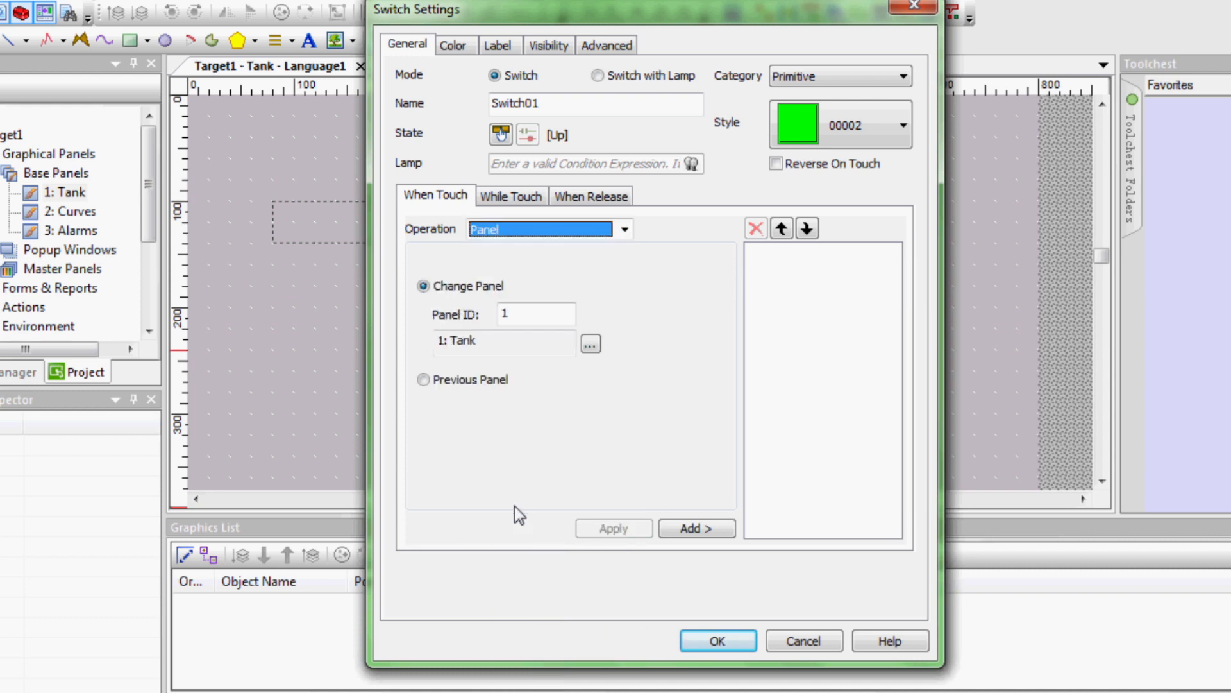
{"action": "left_click", "coordinate": [524, 313]}
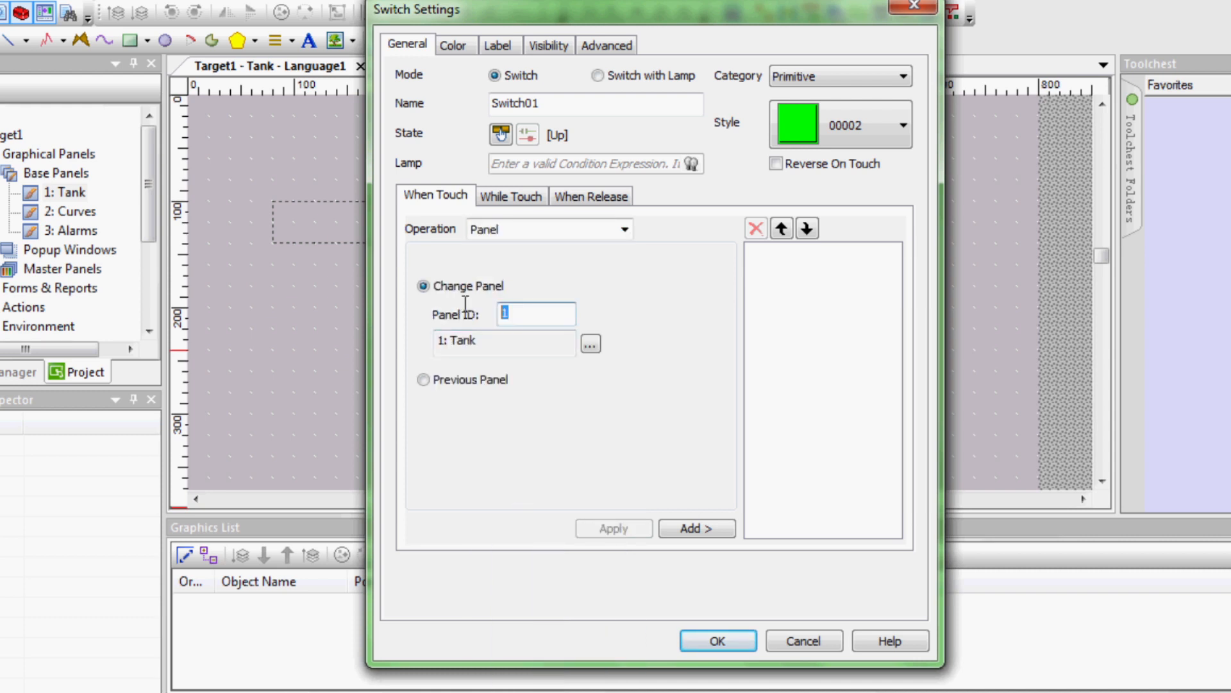
{"action": "double_click", "coordinate": [514, 312]}
{"action": "left_click", "coordinate": [514, 313]}
{"action": "left_click", "coordinate": [590, 346]}
{"action": "left_click", "coordinate": [637, 473]}
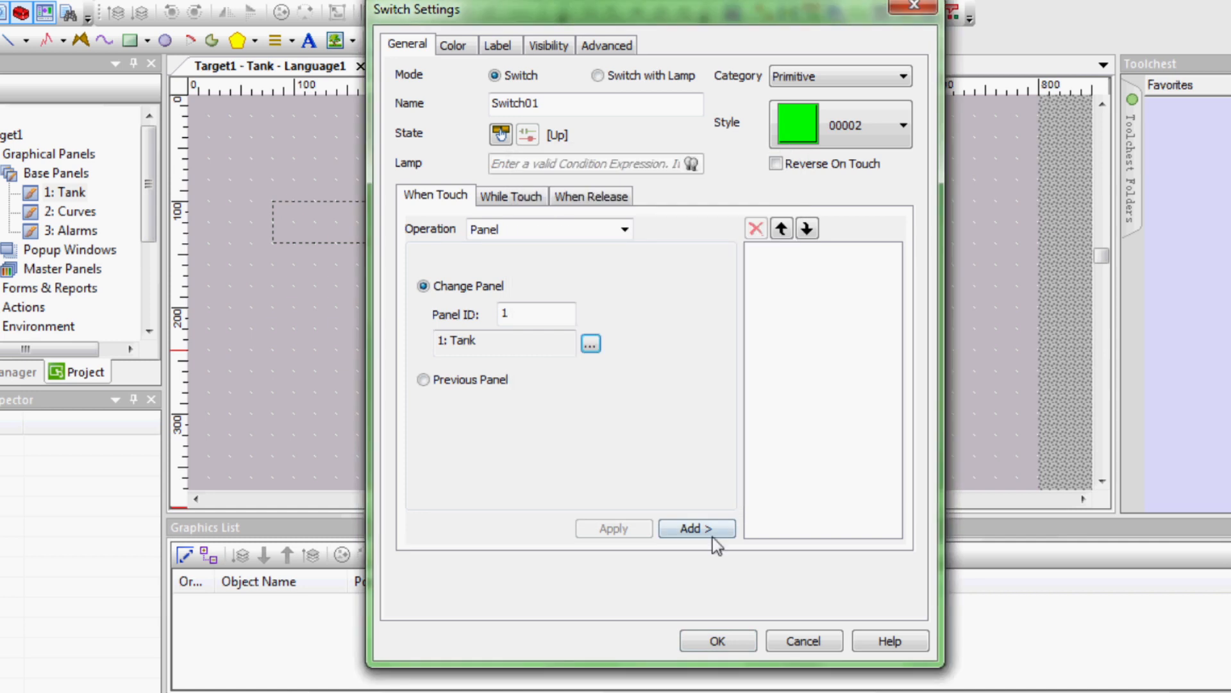
{"action": "left_click", "coordinate": [699, 528]}
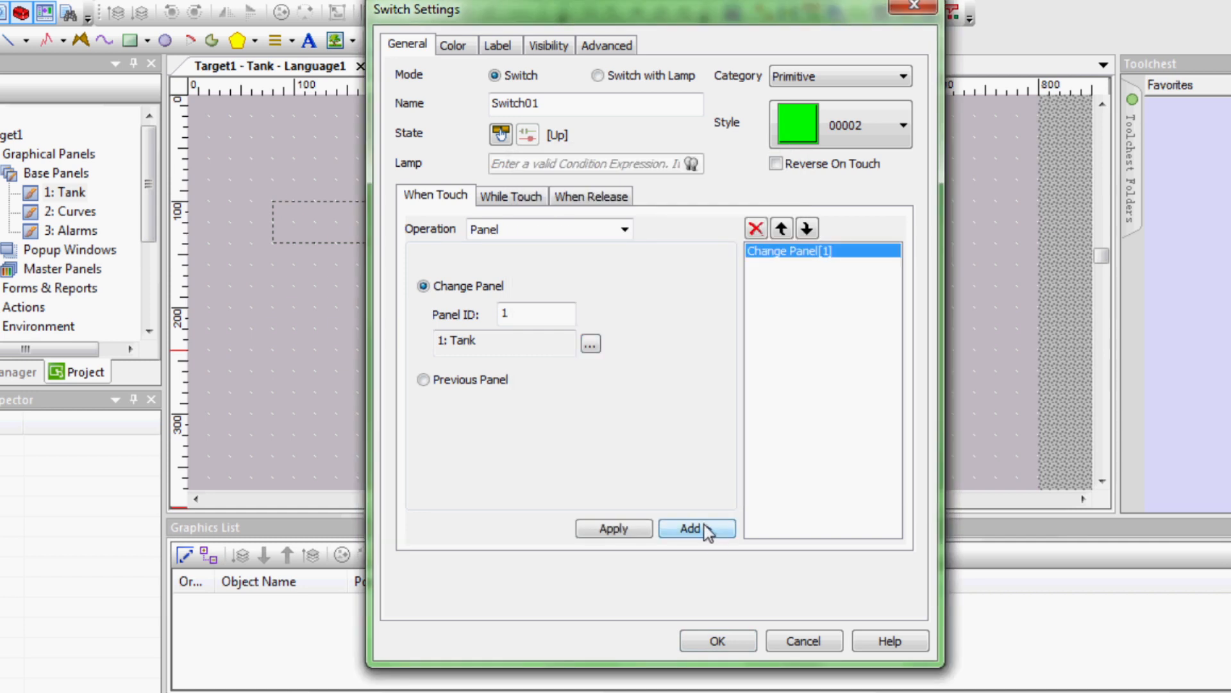
Set the switch's fore color to dark green (0, 128, 0).
{"action": "left_click", "coordinate": [455, 45]}
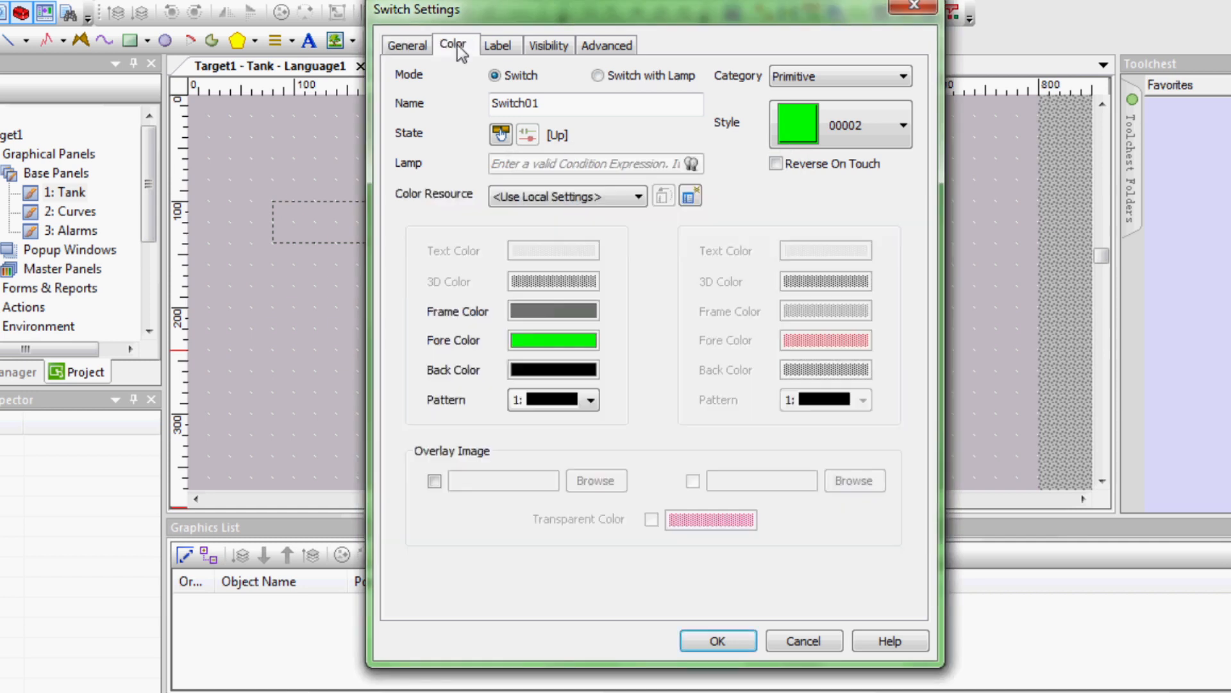
{"action": "left_click", "coordinate": [537, 344]}
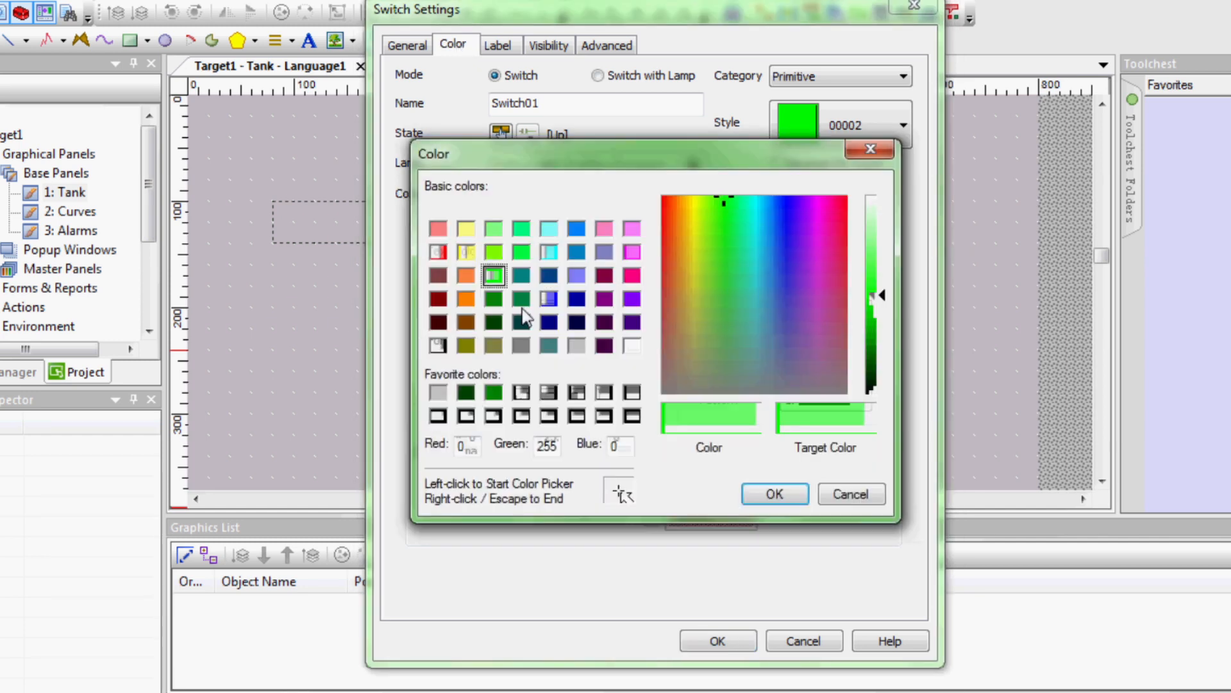
{"action": "left_click", "coordinate": [495, 300]}
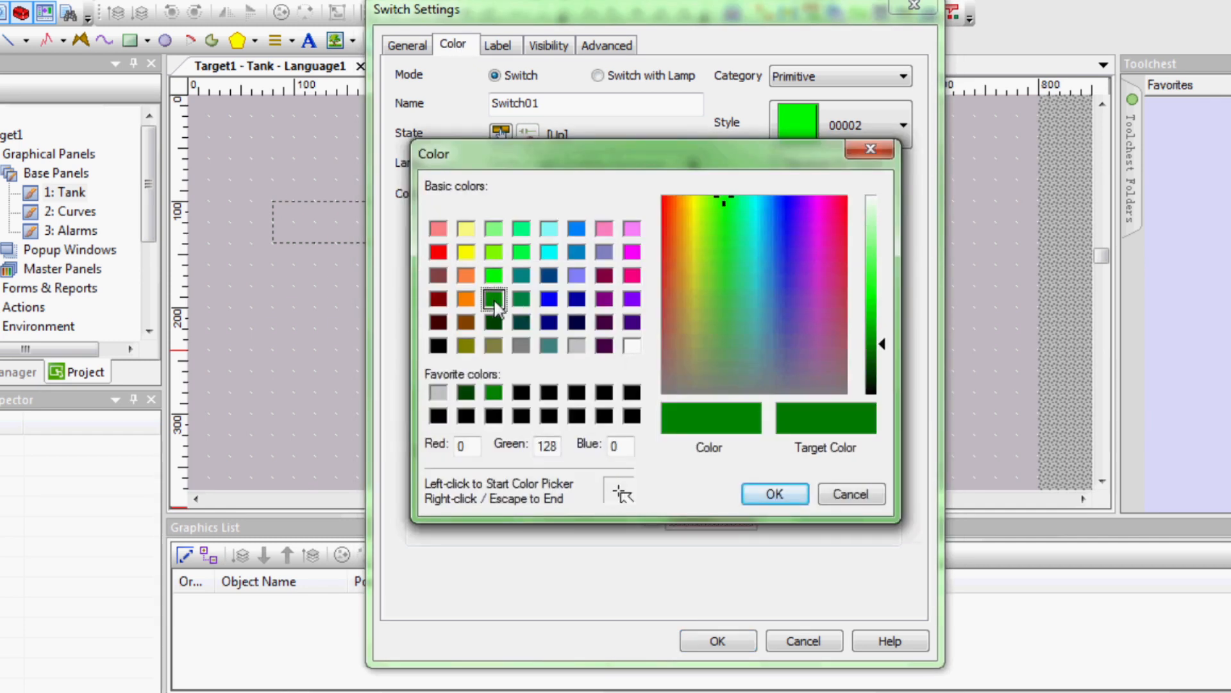
{"action": "left_click", "coordinate": [775, 499]}
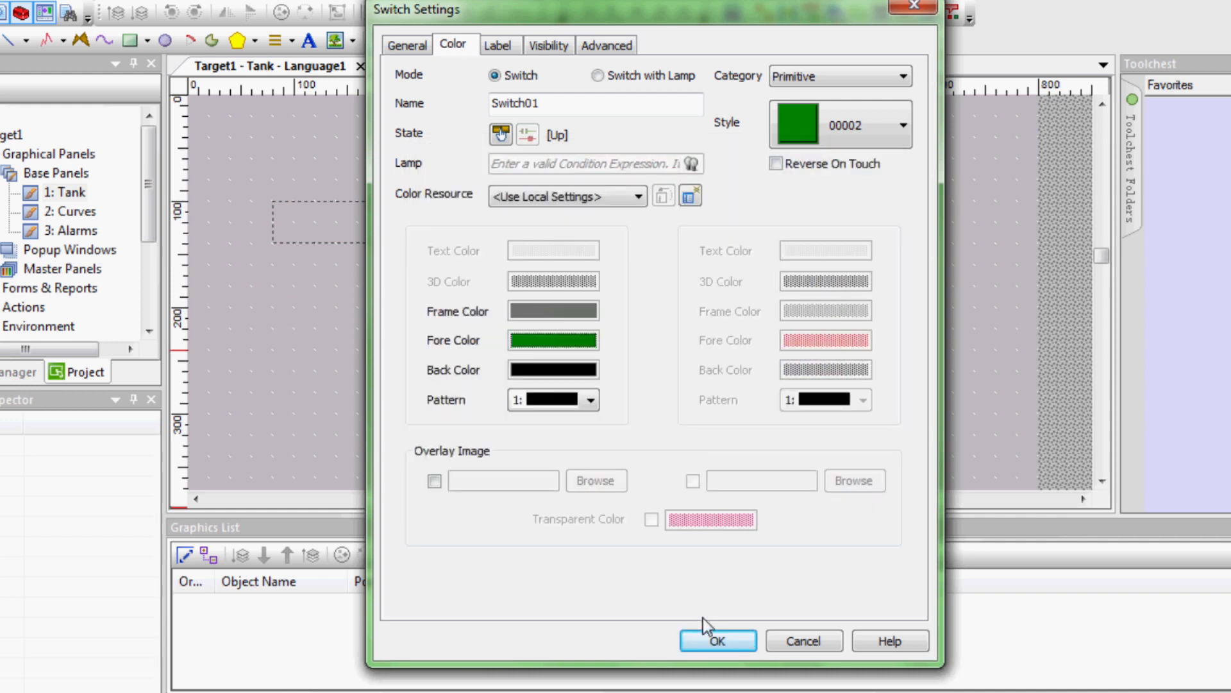
Give the switch a static label reading "Water tank" and accept the switch settings.
{"action": "left_click", "coordinate": [498, 45]}
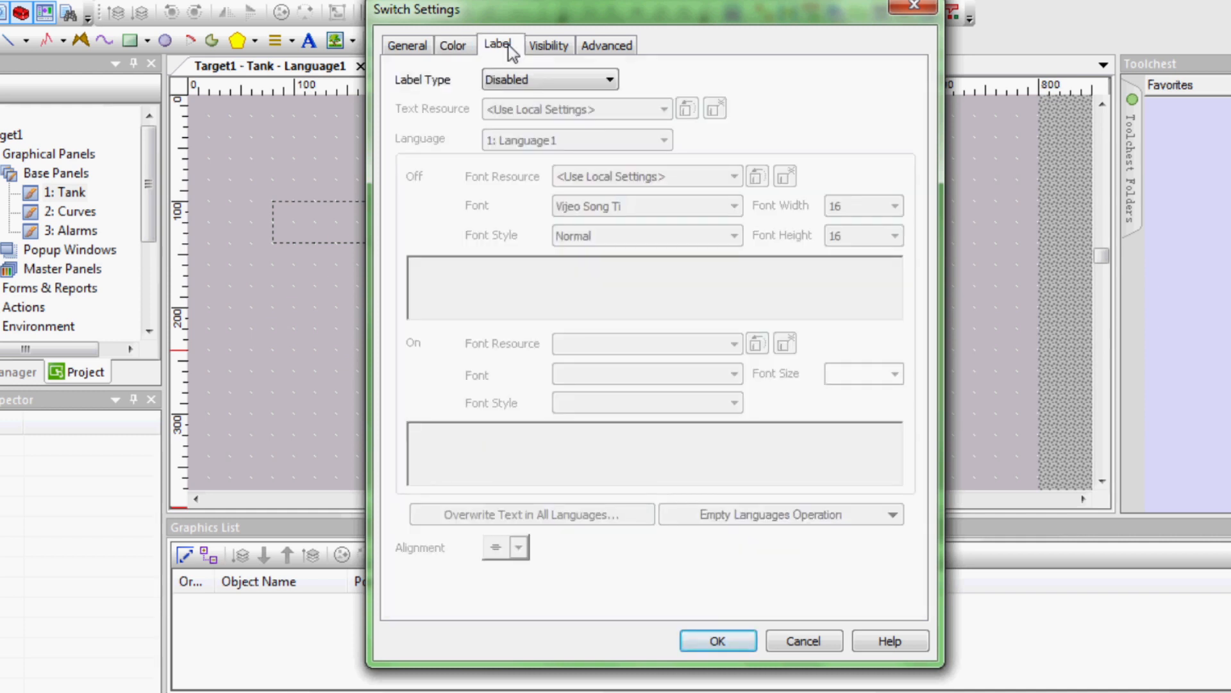
{"action": "left_click", "coordinate": [527, 80]}
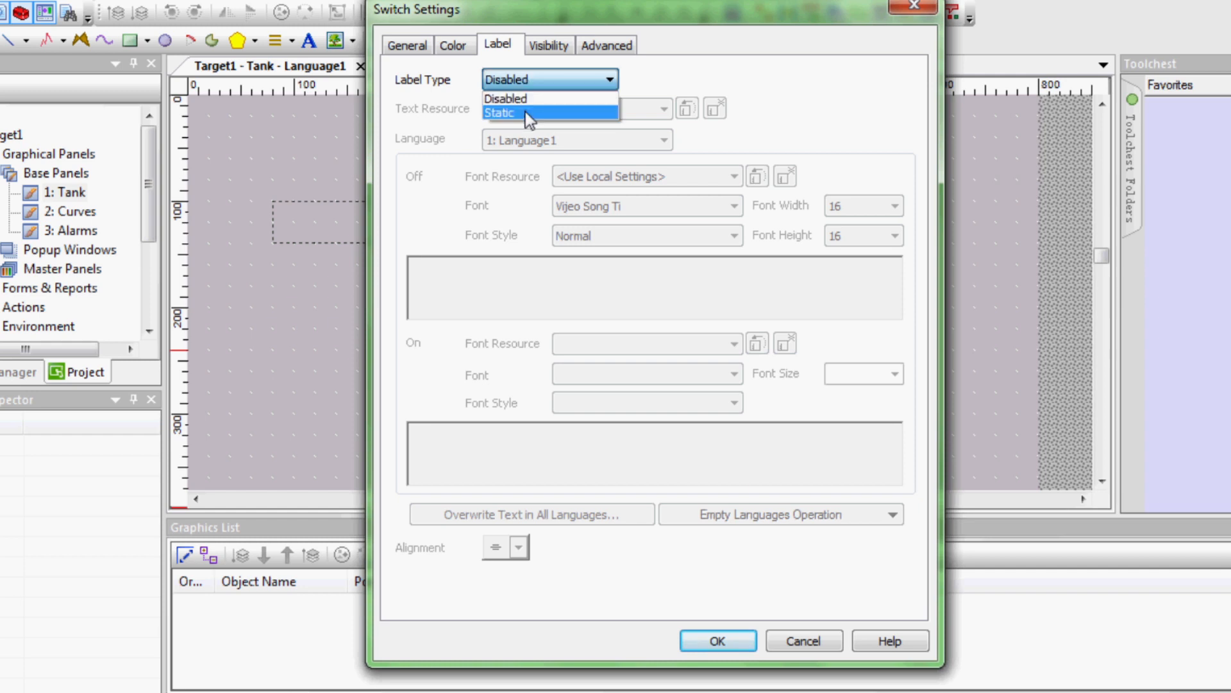
{"action": "left_click", "coordinate": [525, 114]}
{"action": "left_click", "coordinate": [489, 302]}
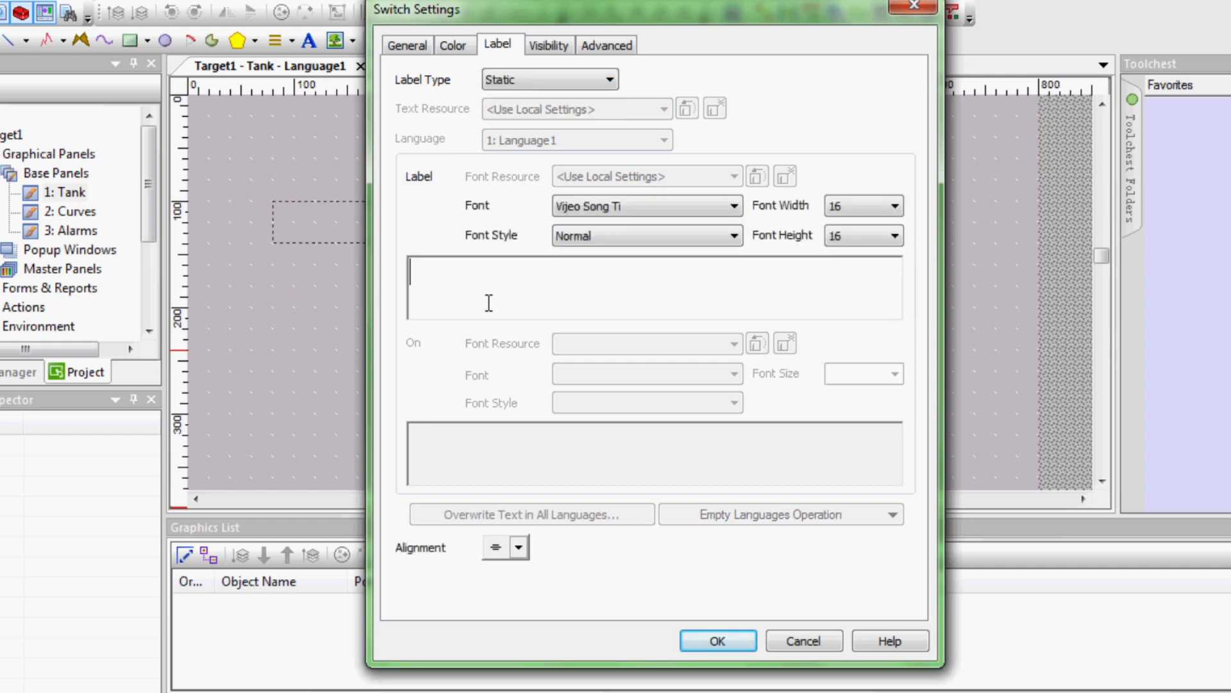
{"action": "type", "text": "Water tank"}
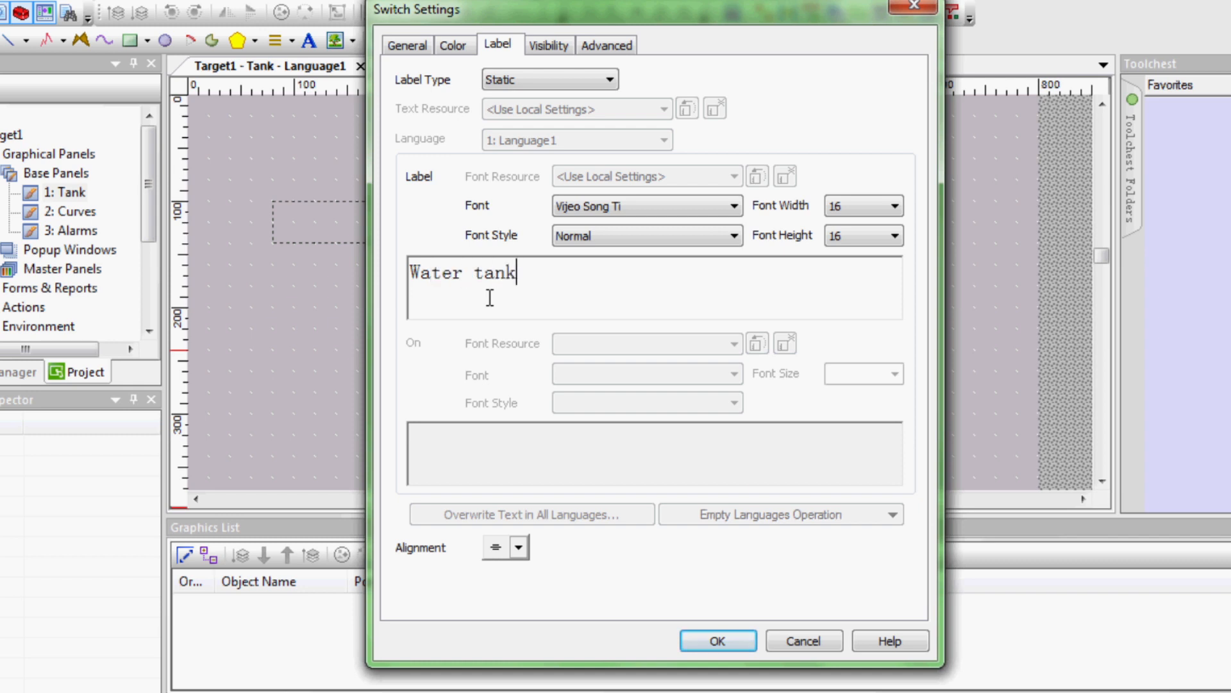
{"action": "left_click", "coordinate": [735, 648]}
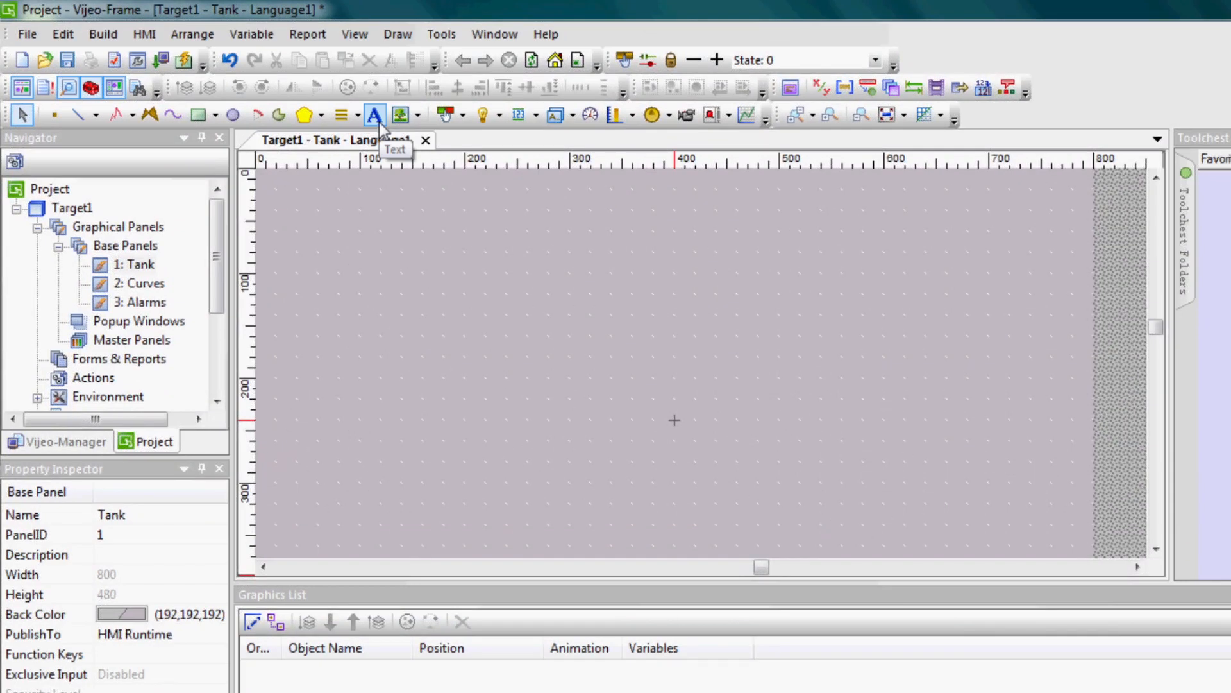
Place a "Water level" text on the Tank panel, spanning about (100, 100) to (239, 159).
{"action": "left_click", "coordinate": [374, 115]}
{"action": "left_click_drag", "start_coordinate": [365, 277], "coordinate": [507, 336]}
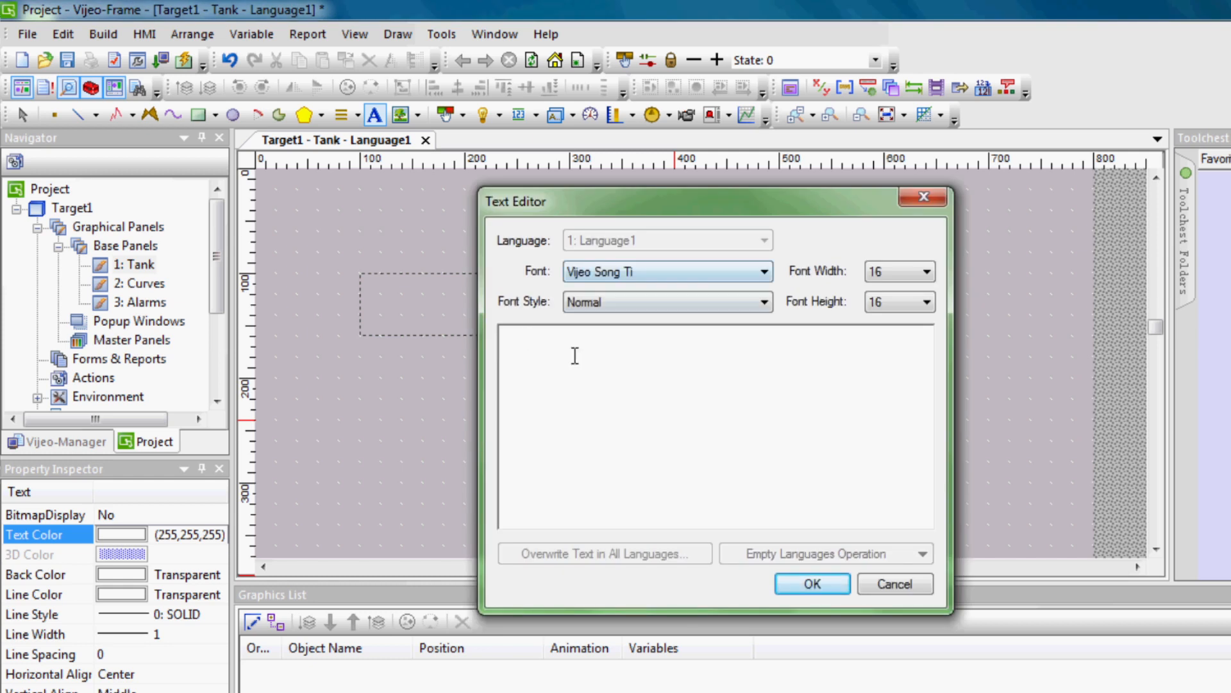
{"action": "type", "text": "Water level"}
{"action": "left_click", "coordinate": [812, 584]}
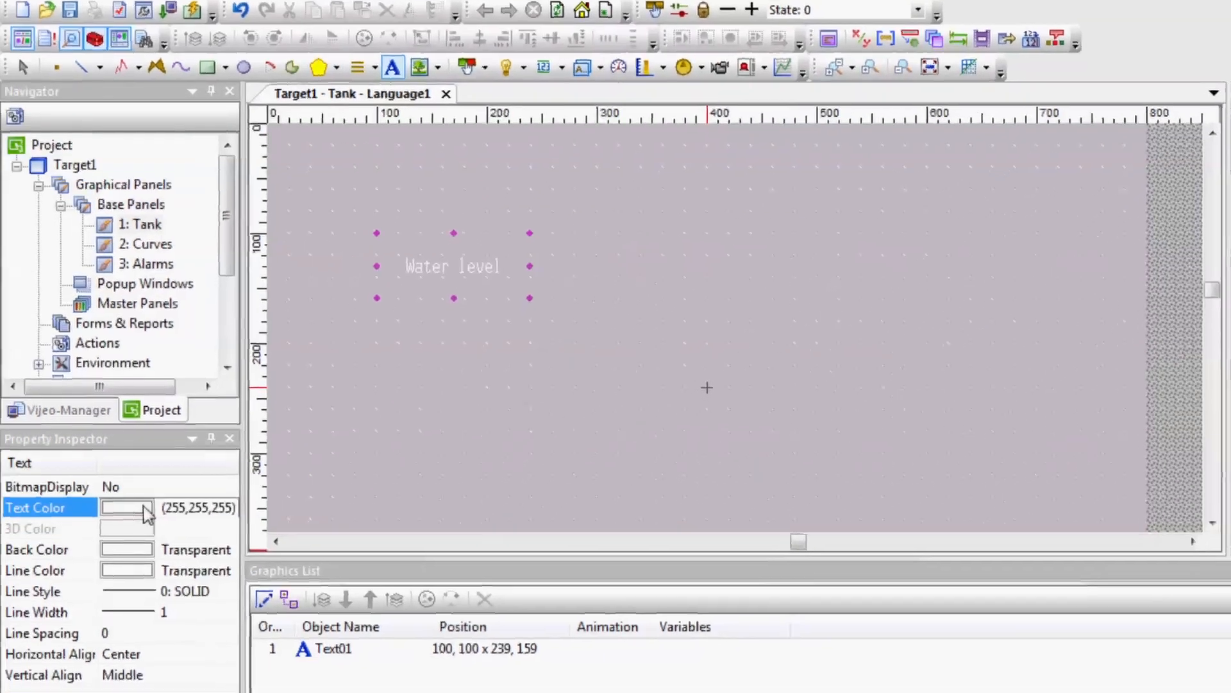
Set the text color of the "Water level" text to black (0, 0, 0).
{"action": "left_click", "coordinate": [137, 534]}
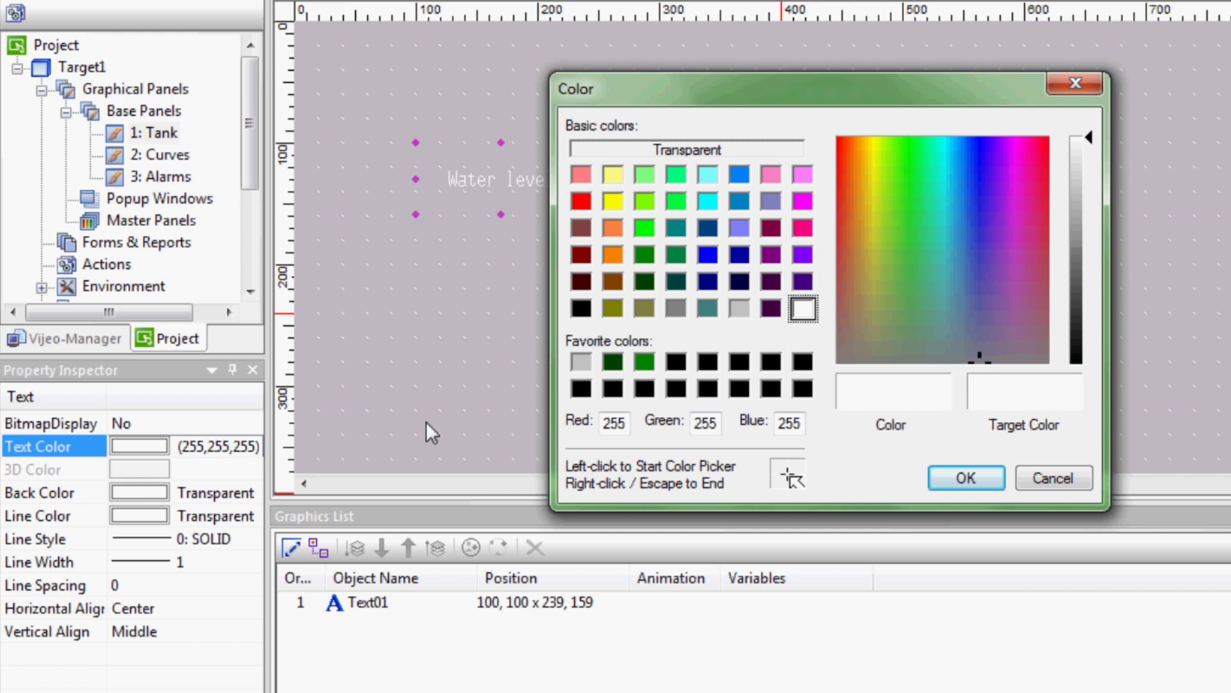
{"action": "left_click", "coordinate": [581, 388]}
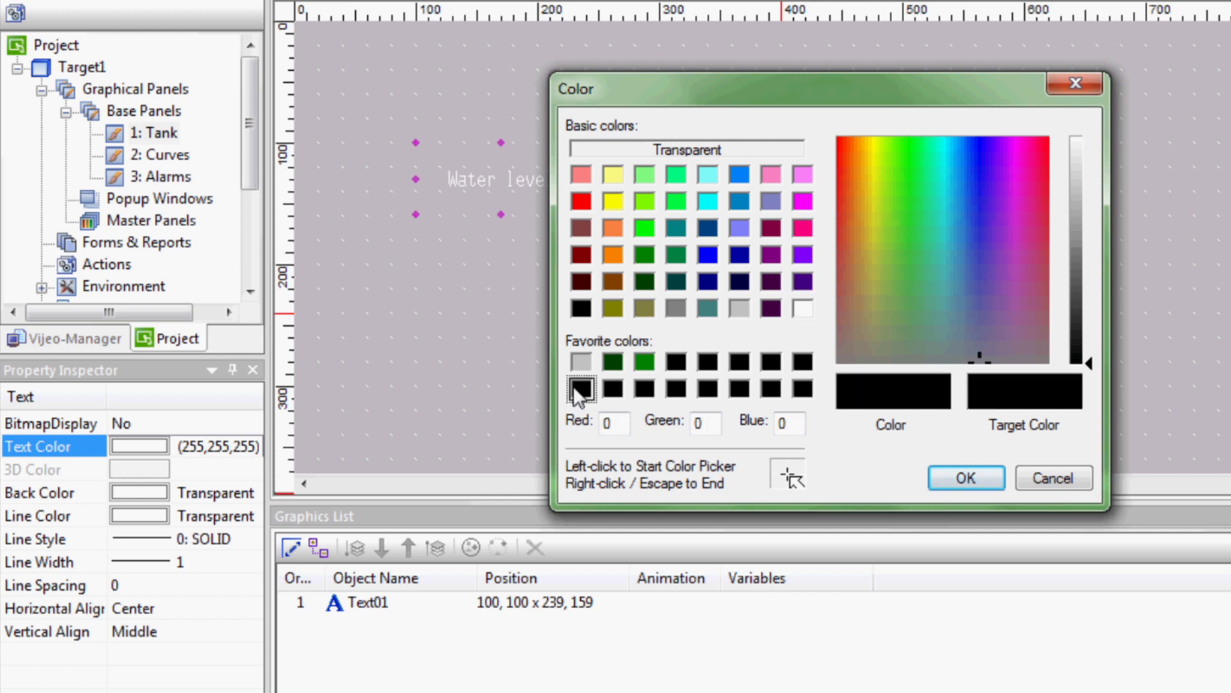
{"action": "left_click", "coordinate": [967, 478]}
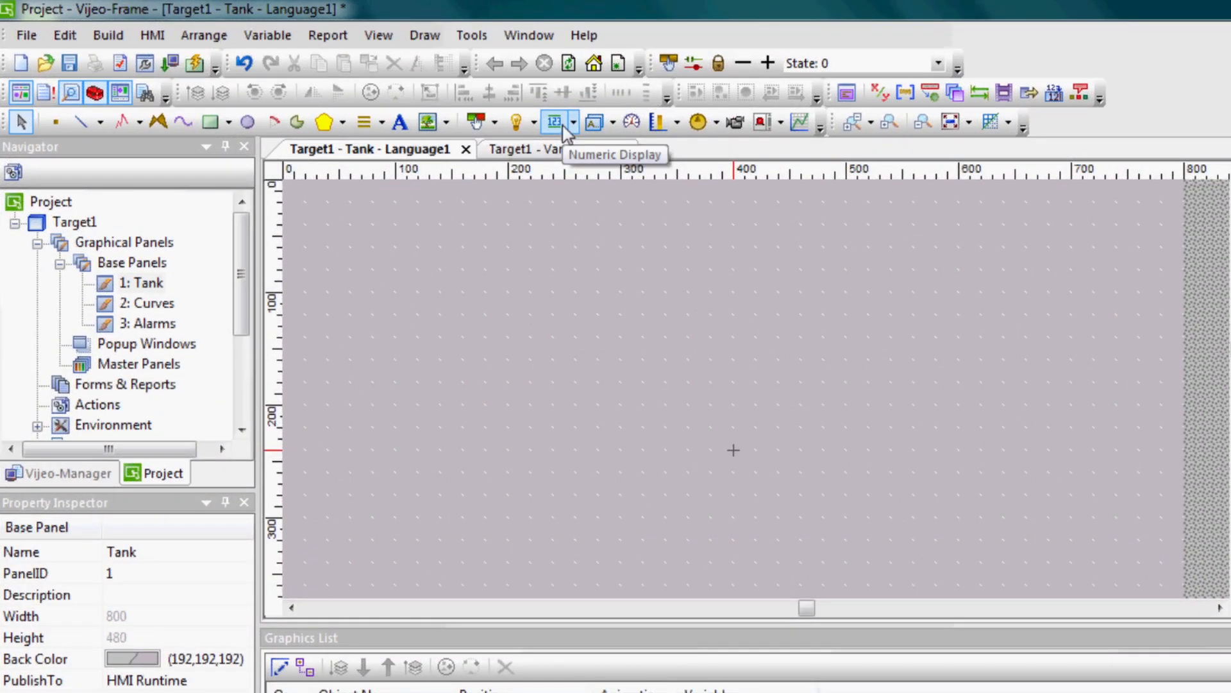
Draw a numeric display in the upper-left area of the Tank panel and link it to the High_level variable.
{"action": "left_click", "coordinate": [564, 127]}
{"action": "left_click_drag", "start_coordinate": [386, 270], "coordinate": [616, 348]}
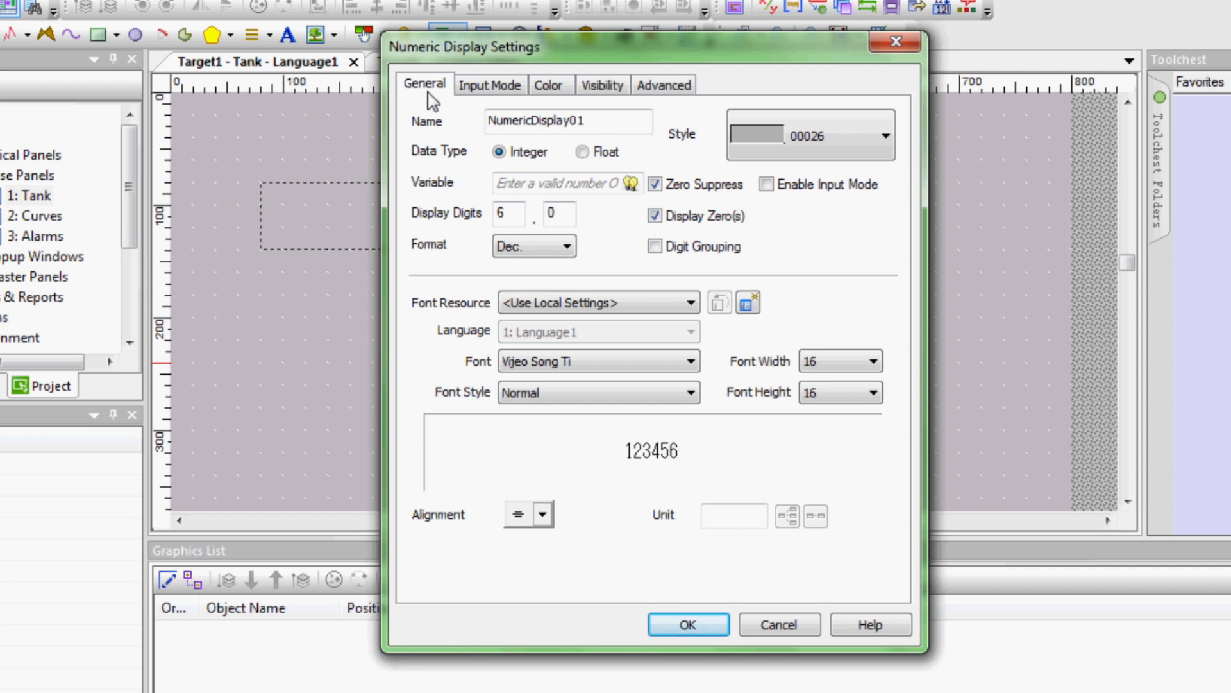
{"action": "left_click", "coordinate": [553, 87]}
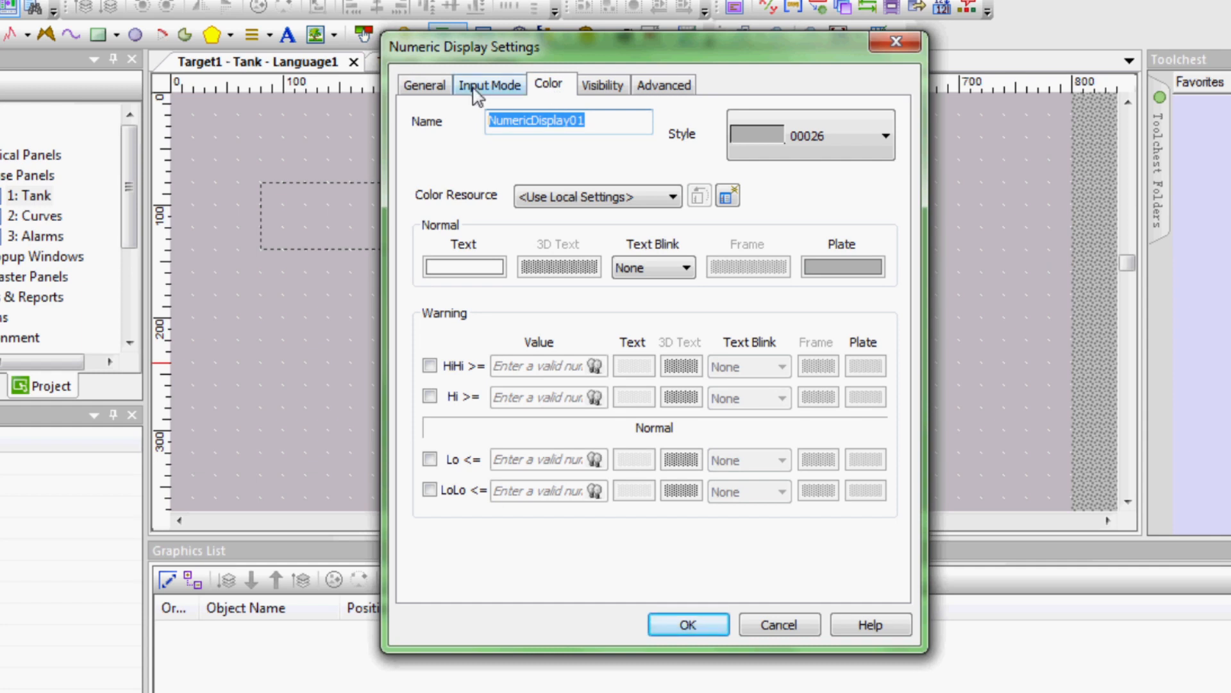
{"action": "left_click", "coordinate": [424, 85]}
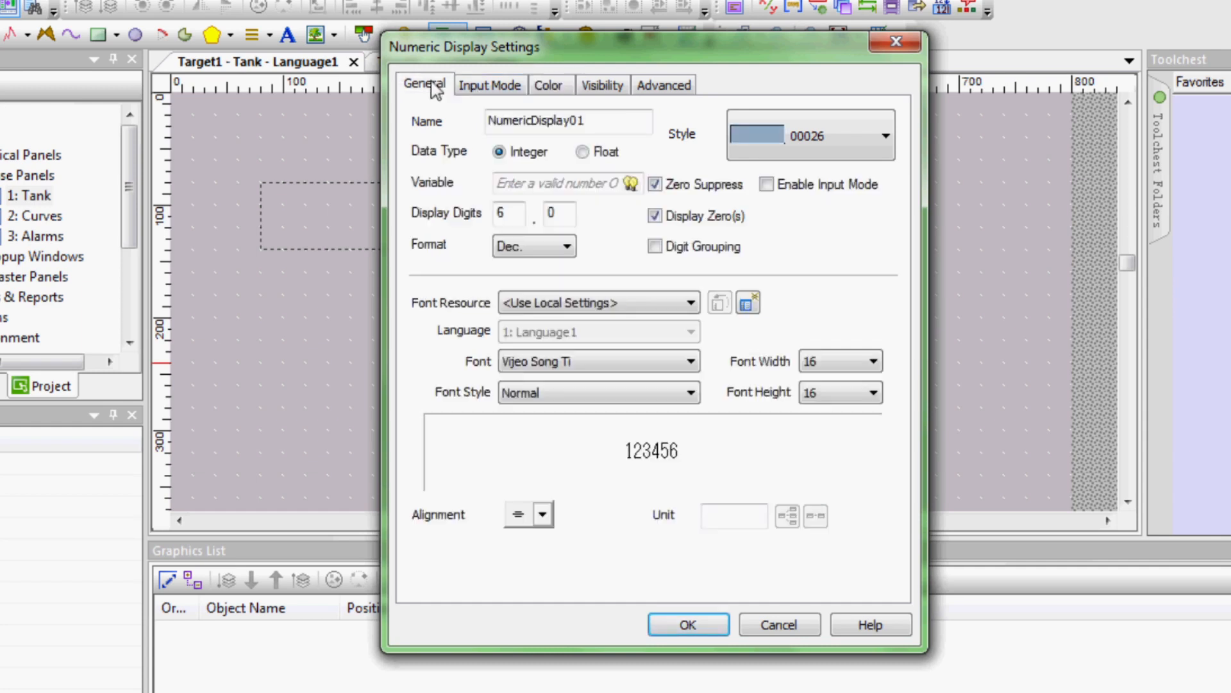
{"action": "left_click", "coordinate": [632, 184]}
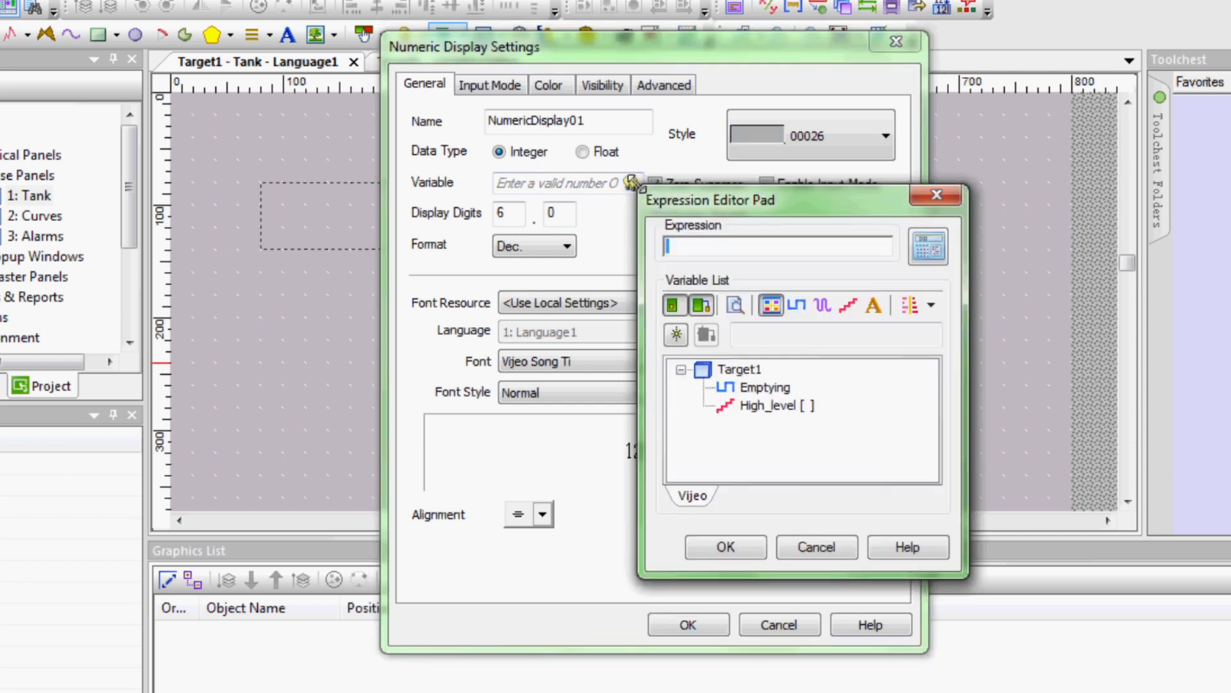
{"action": "left_click", "coordinate": [755, 407]}
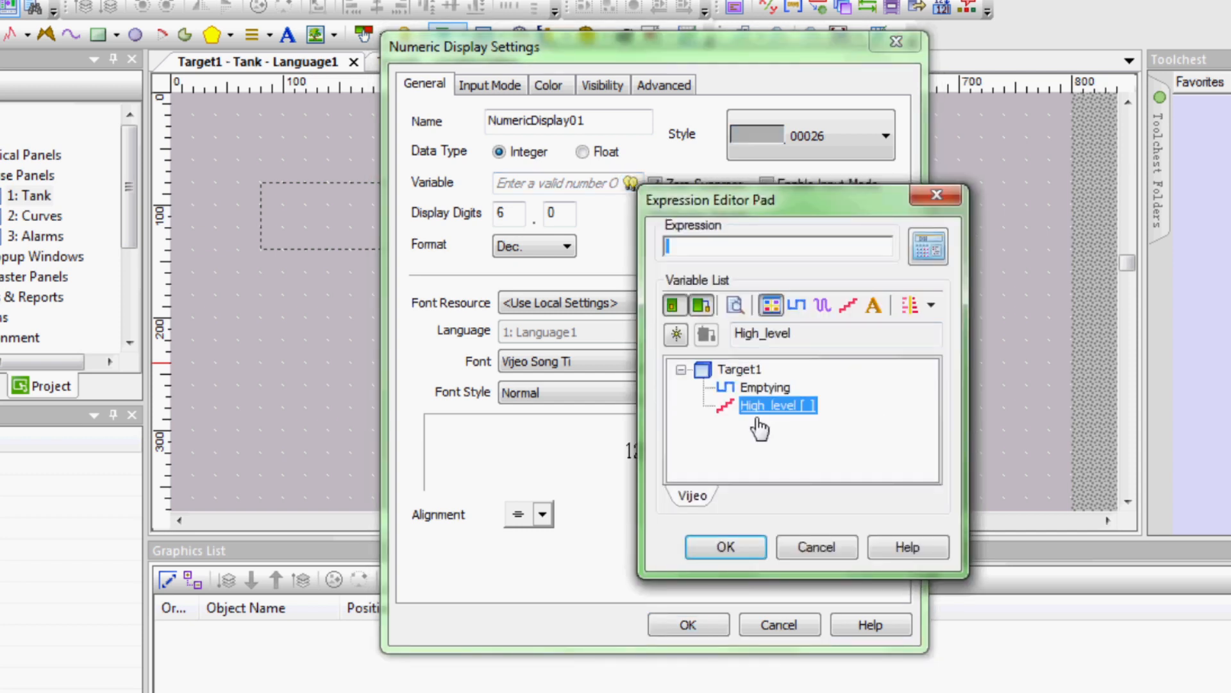
{"action": "left_click", "coordinate": [726, 547]}
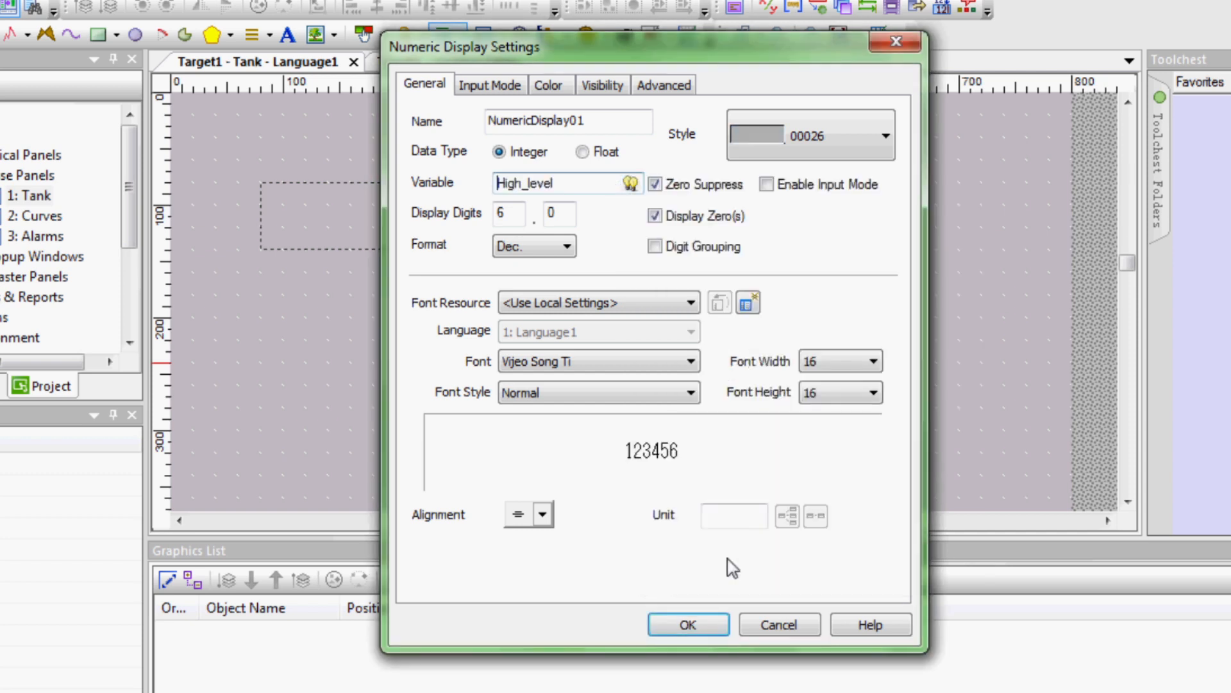
Set the numeric display's digits to 3 integer digits and 1 decimal digit.
{"action": "double_click", "coordinate": [512, 208]}
{"action": "type", "text": "3"}
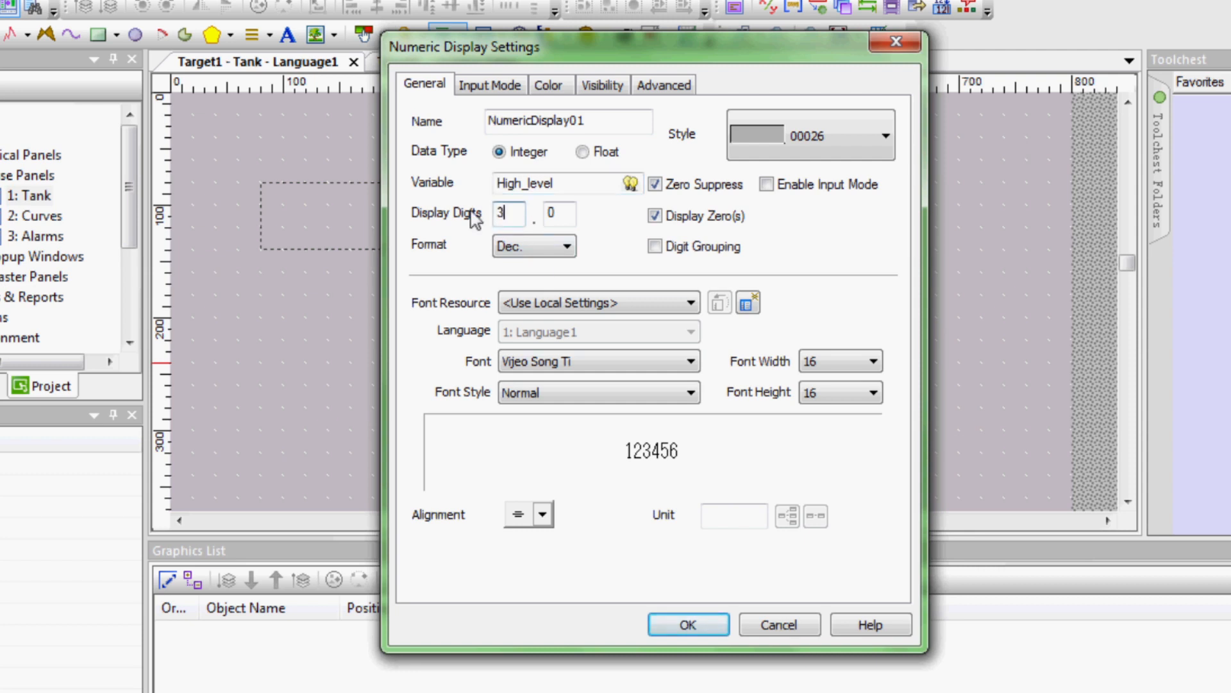
{"action": "key", "text": "Tab"}
{"action": "type", "text": "1"}
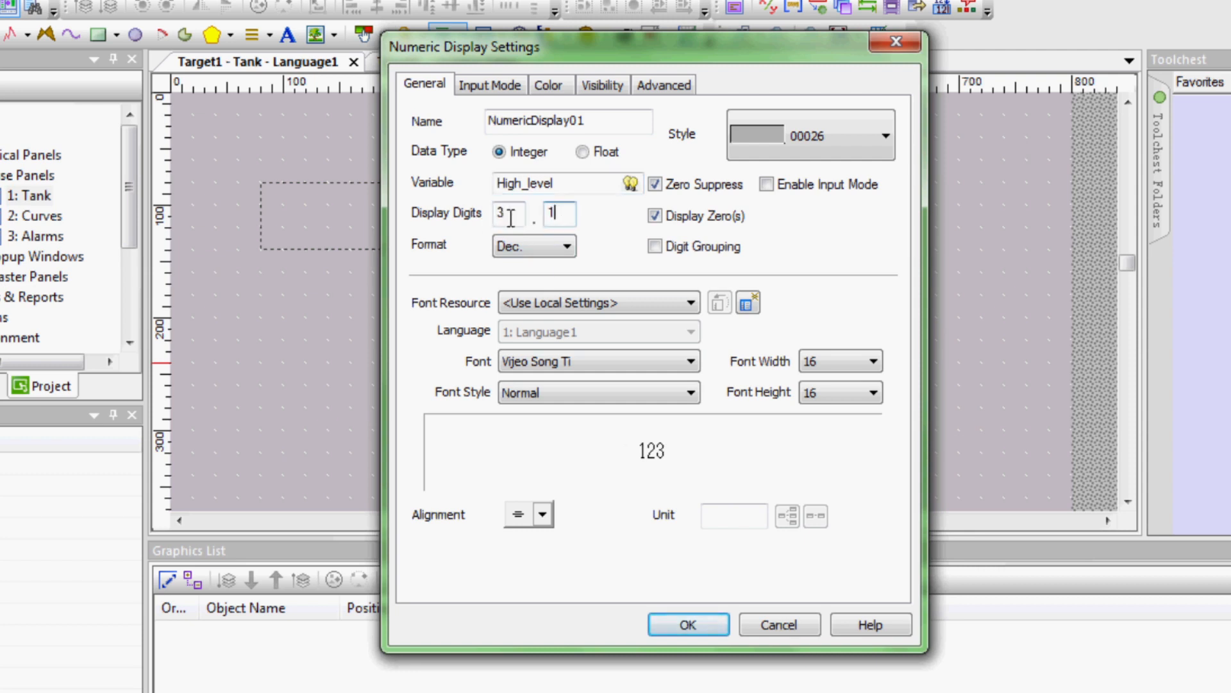
{"action": "left_click", "coordinate": [508, 218]}
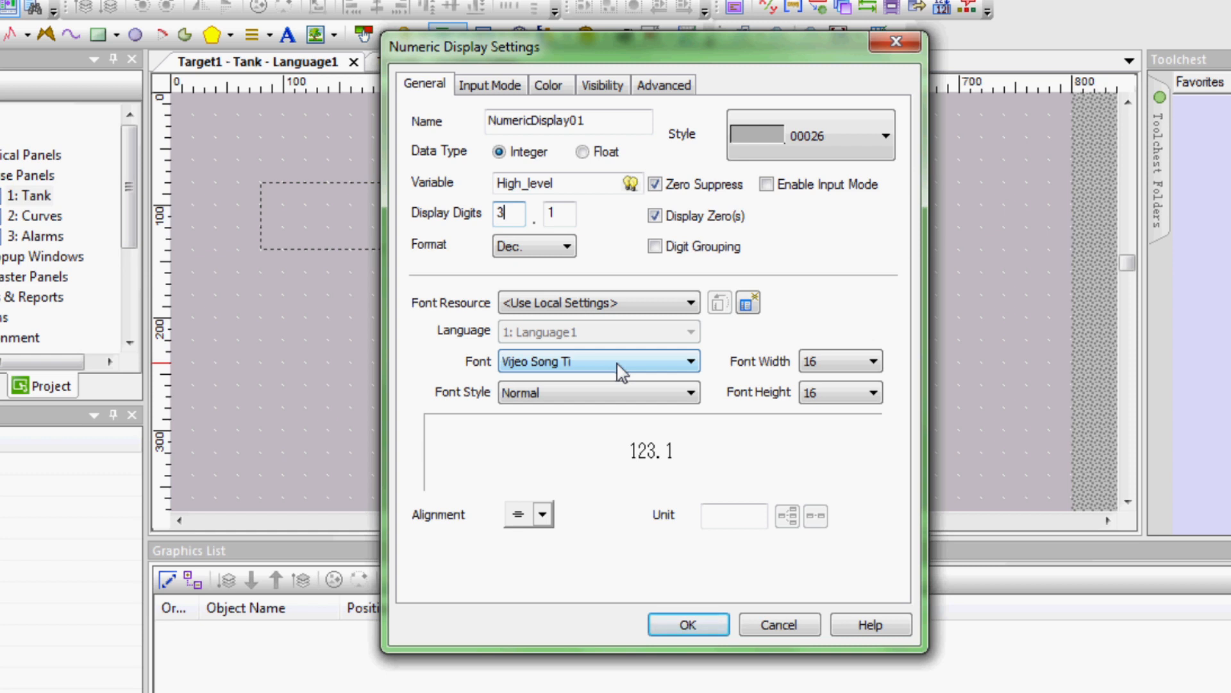
Set the numeric display's normal text color to blue (0, 0, 255), using style 00026.
{"action": "left_click", "coordinate": [546, 86]}
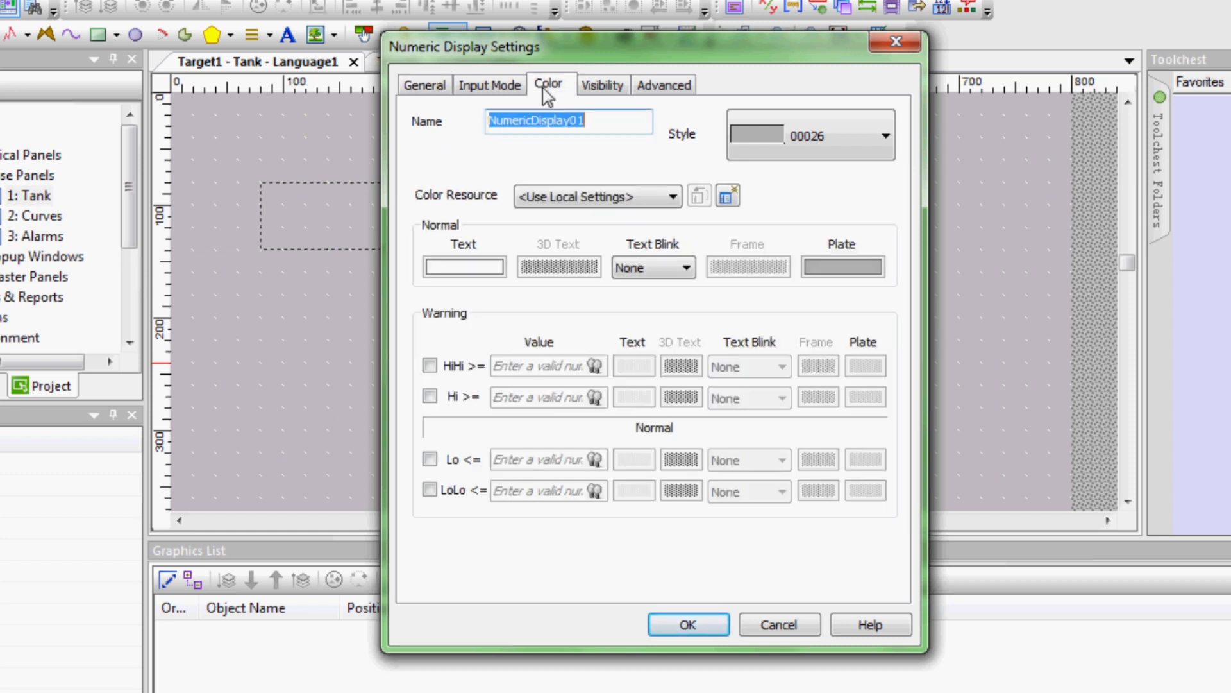
{"action": "left_click", "coordinate": [815, 146]}
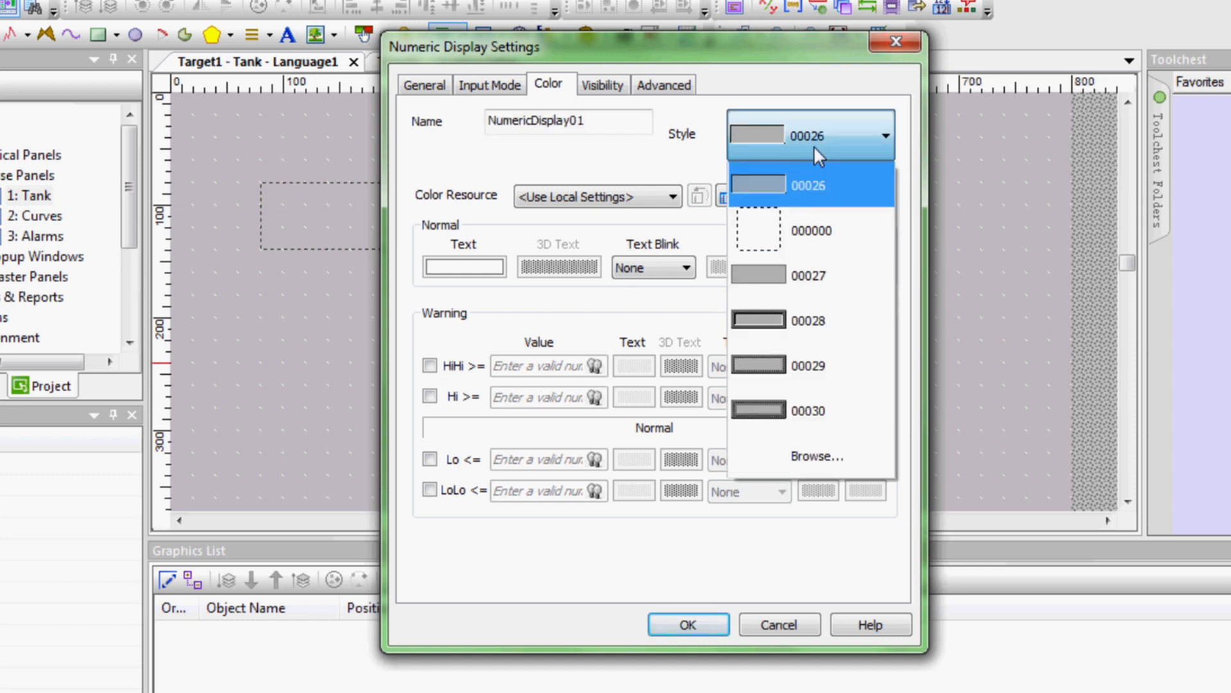
{"action": "left_click", "coordinate": [814, 145]}
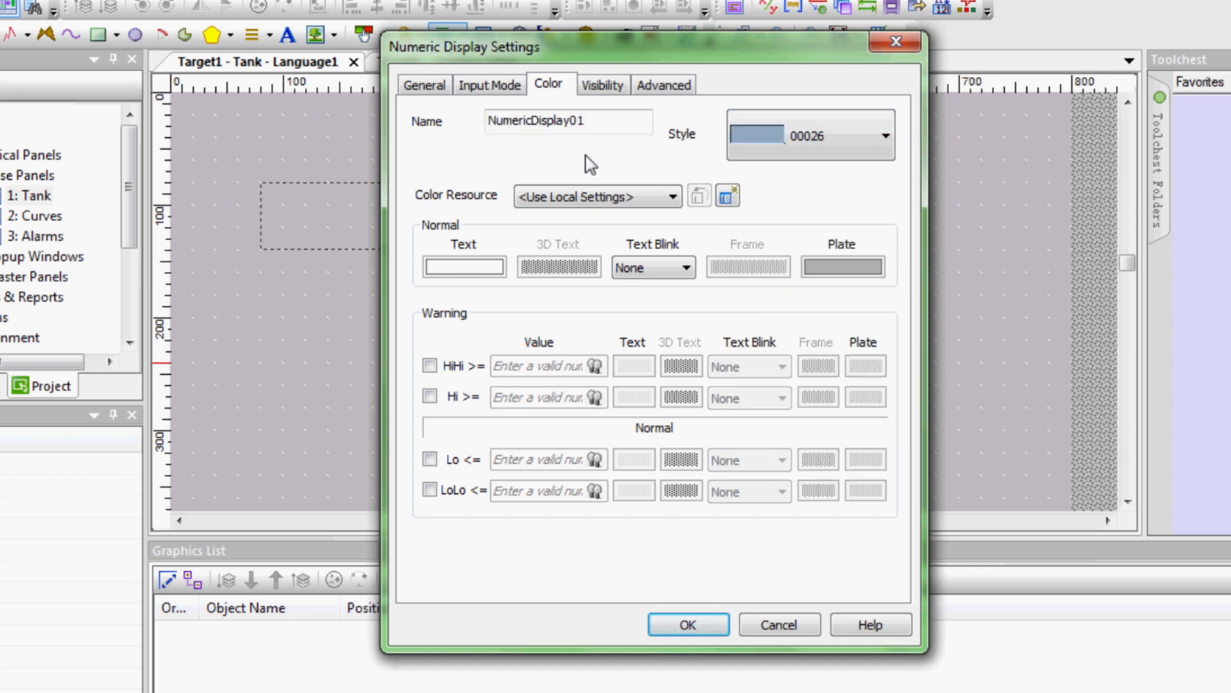
{"action": "left_click", "coordinate": [473, 269]}
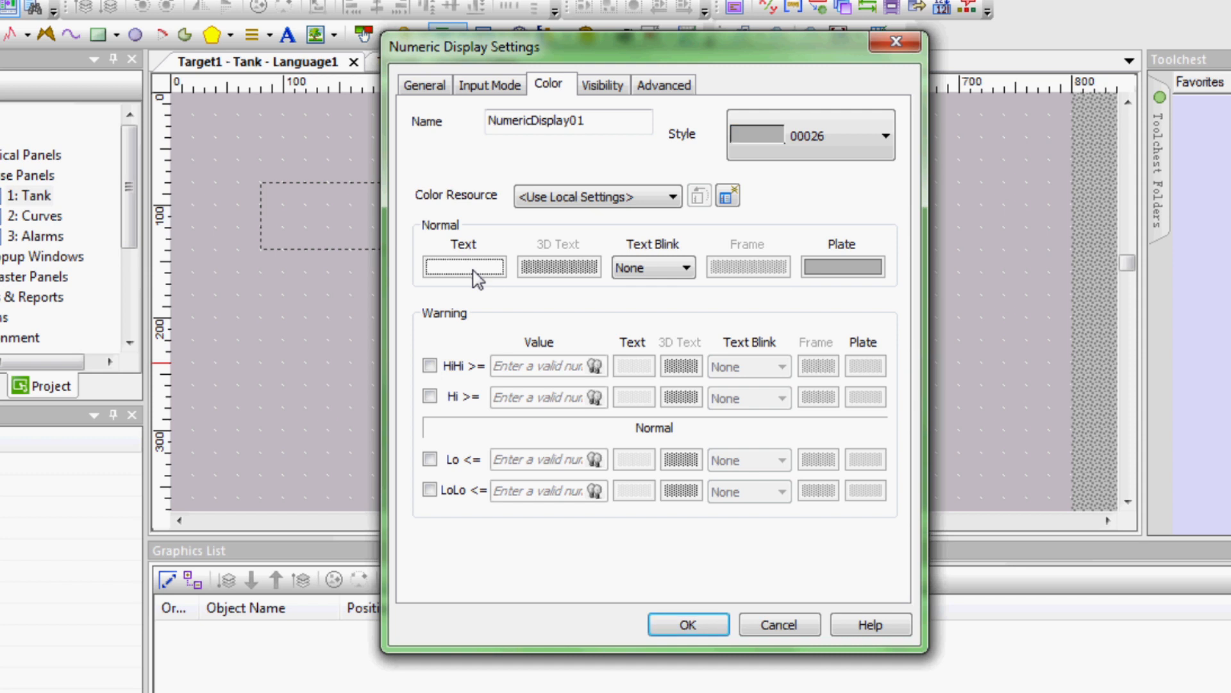
{"action": "left_click", "coordinate": [476, 278]}
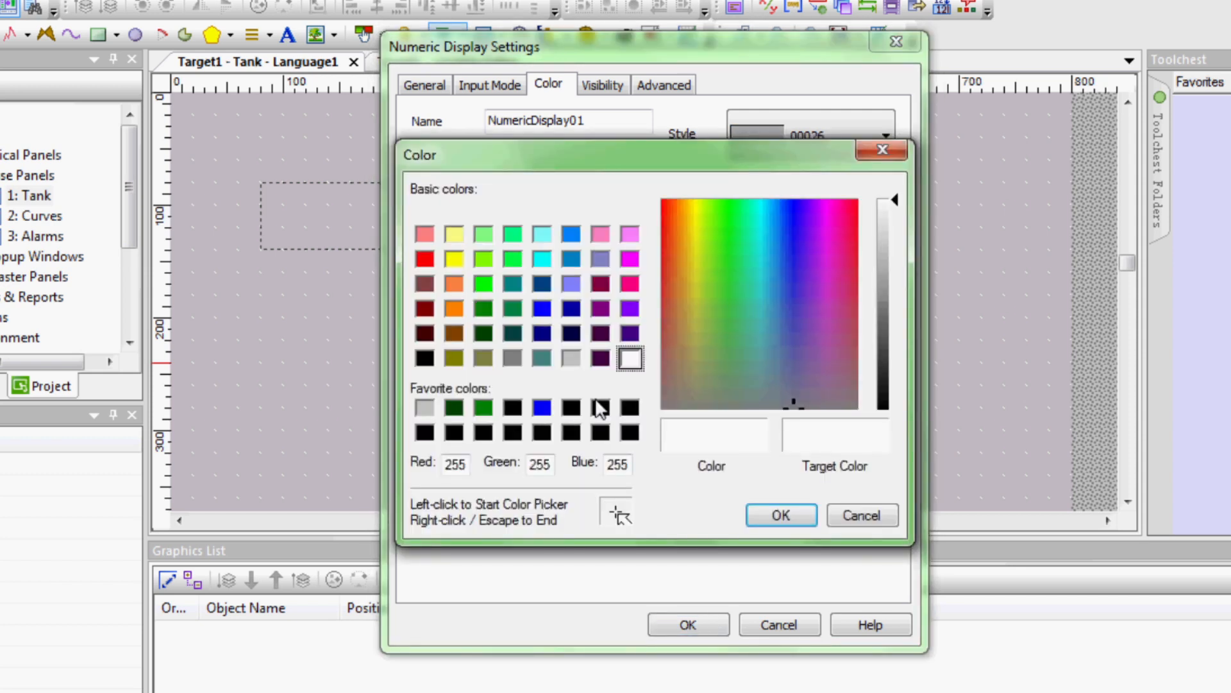
{"action": "left_click", "coordinate": [542, 408]}
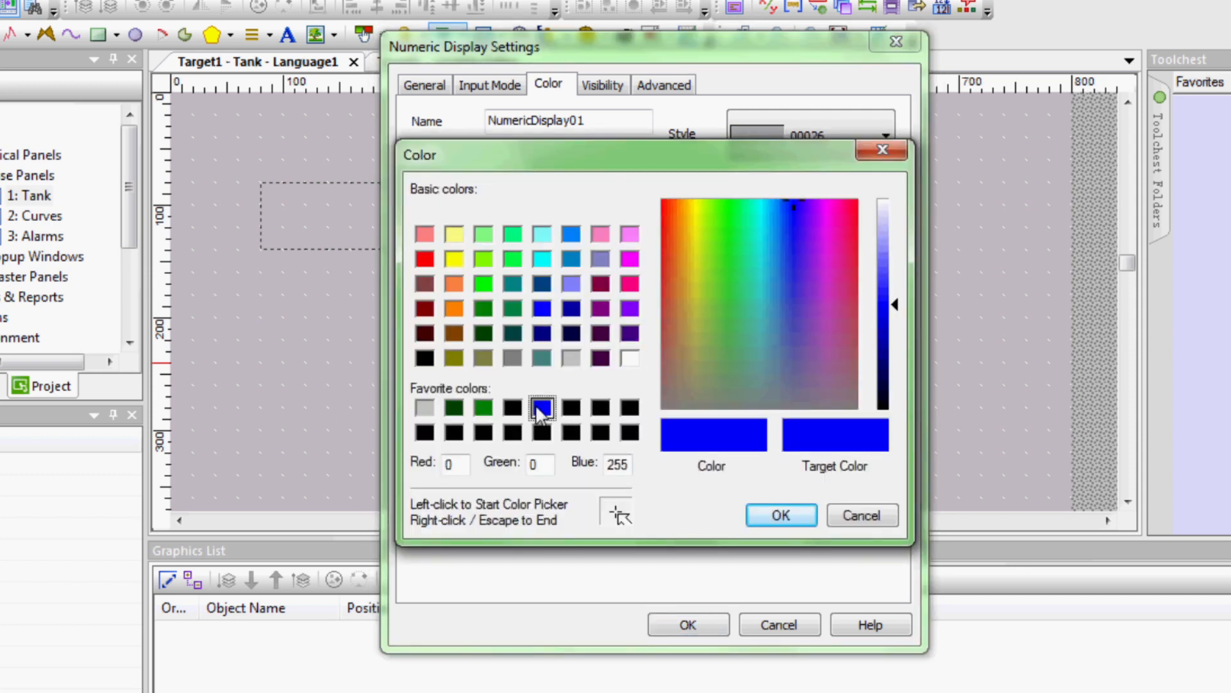
{"action": "left_click", "coordinate": [776, 521]}
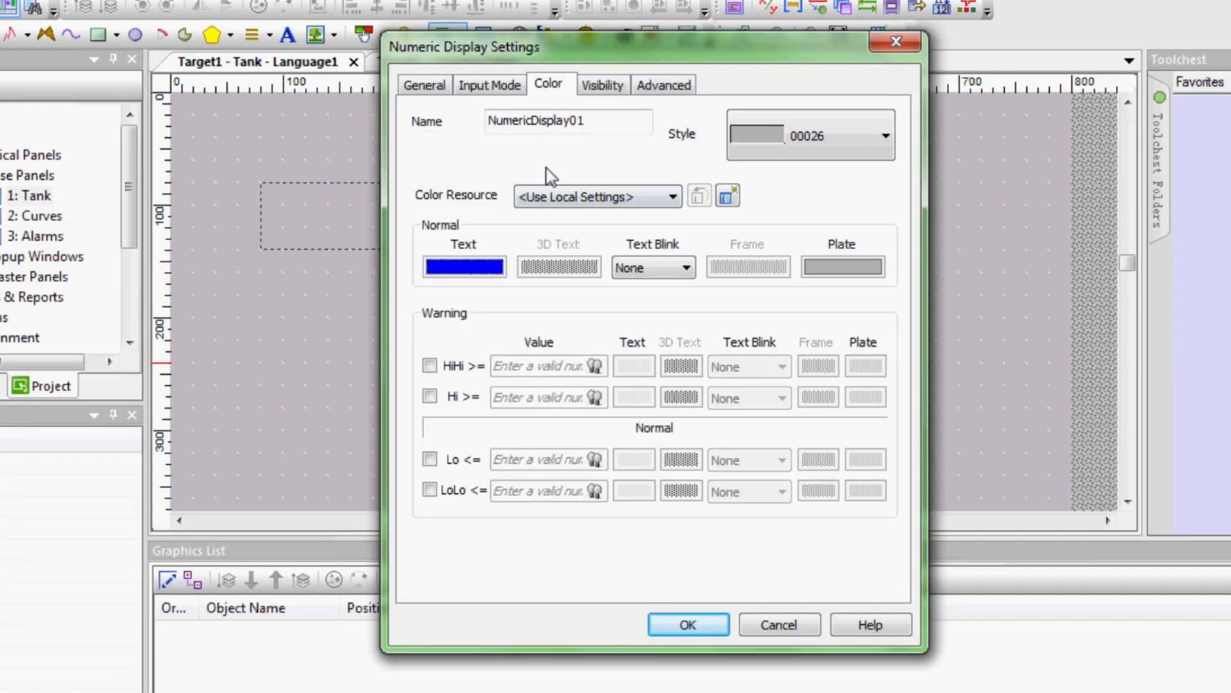
Enable input mode with a popup keypad for the numeric display and apply its settings.
{"action": "left_click", "coordinate": [494, 84]}
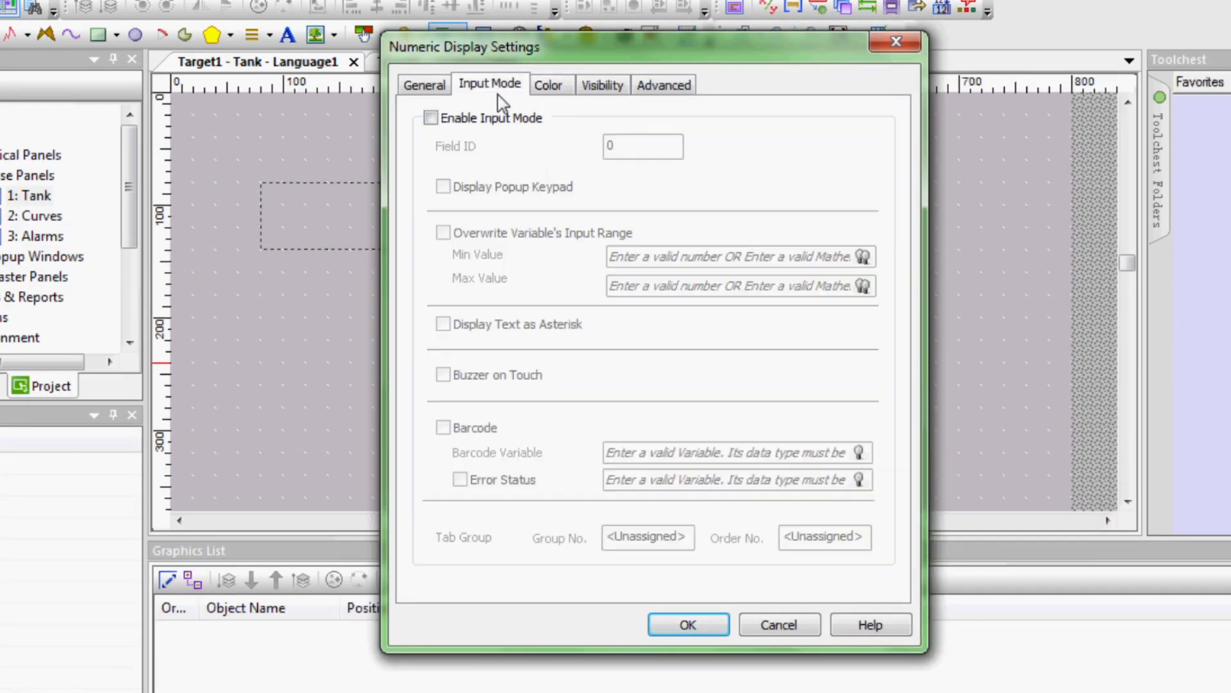
{"action": "left_click", "coordinate": [431, 118]}
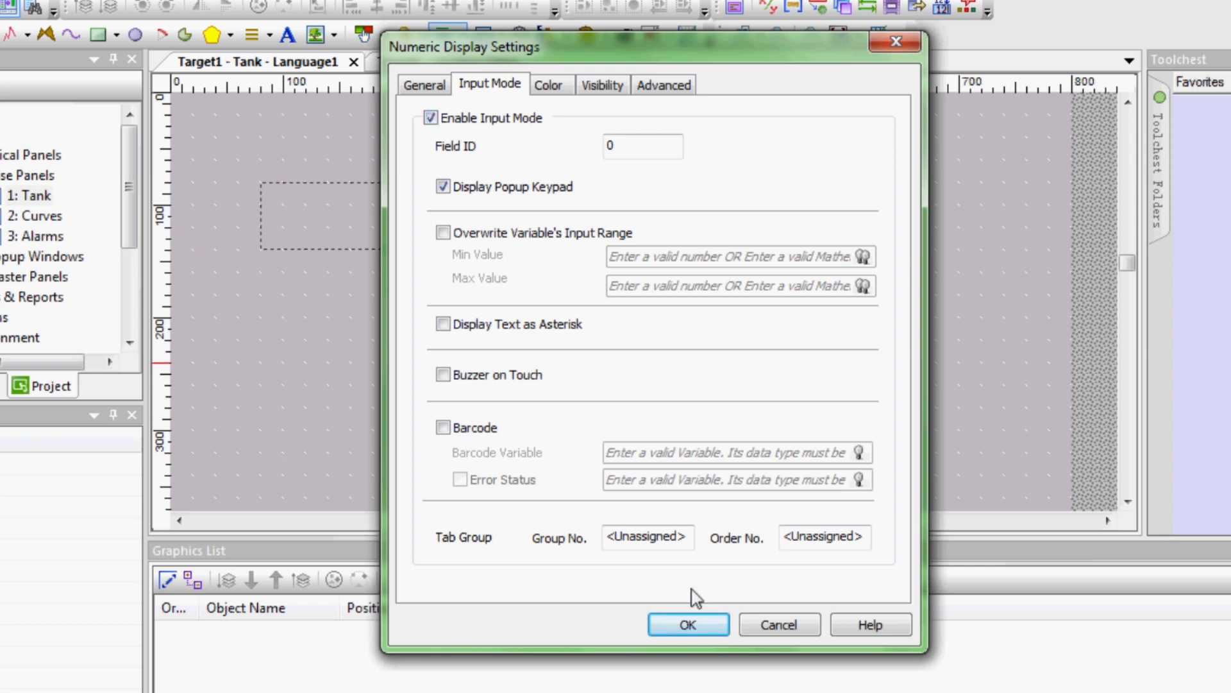
{"action": "left_click", "coordinate": [685, 626]}
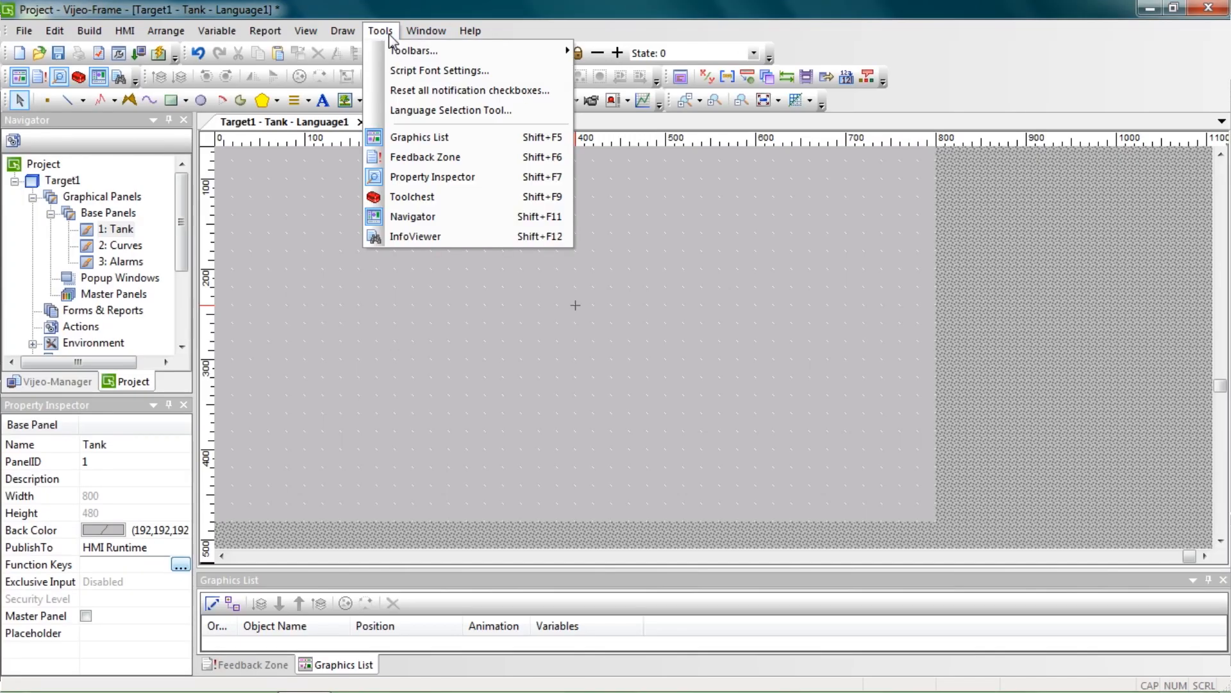
Place TankGraph_0001_01 from the Toolchest's TankGraph folder on the Tank panel at about (180, 120), enlarged to about 180 by 200.
{"action": "left_click", "coordinate": [408, 204]}
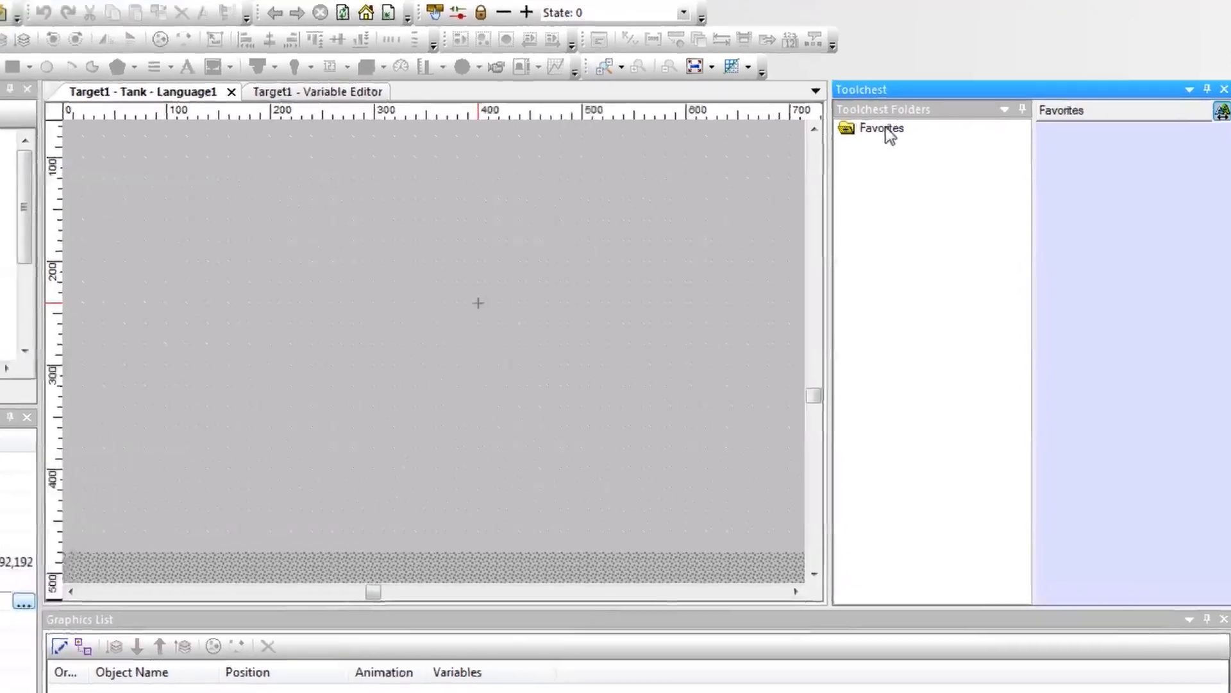
{"action": "left_click", "coordinate": [930, 155]}
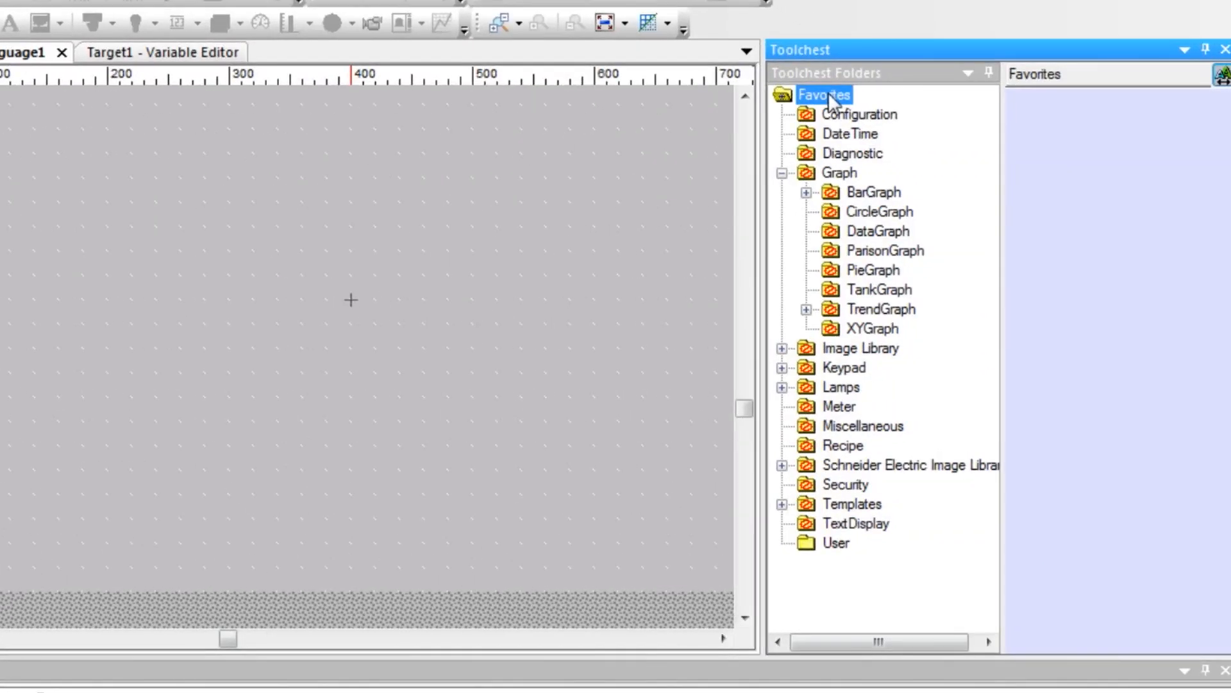
{"action": "left_click", "coordinate": [841, 175]}
{"action": "left_click", "coordinate": [867, 289]}
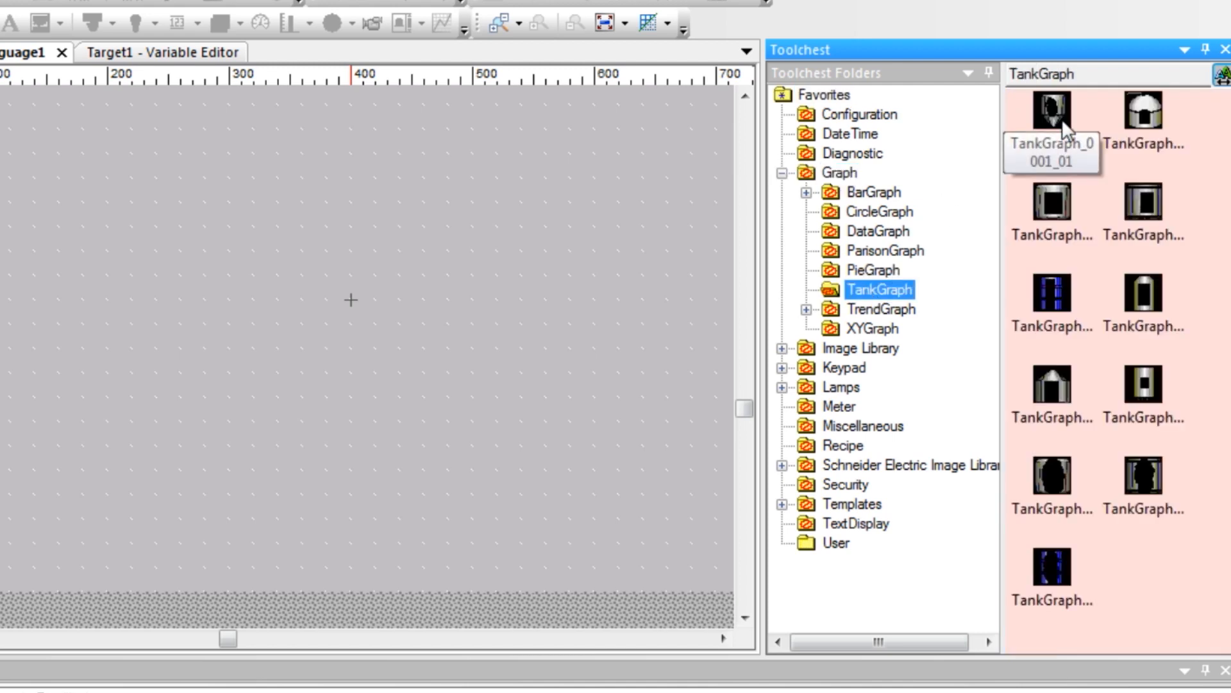
{"action": "left_click_drag", "start_coordinate": [1063, 119], "coordinate": [147, 234]}
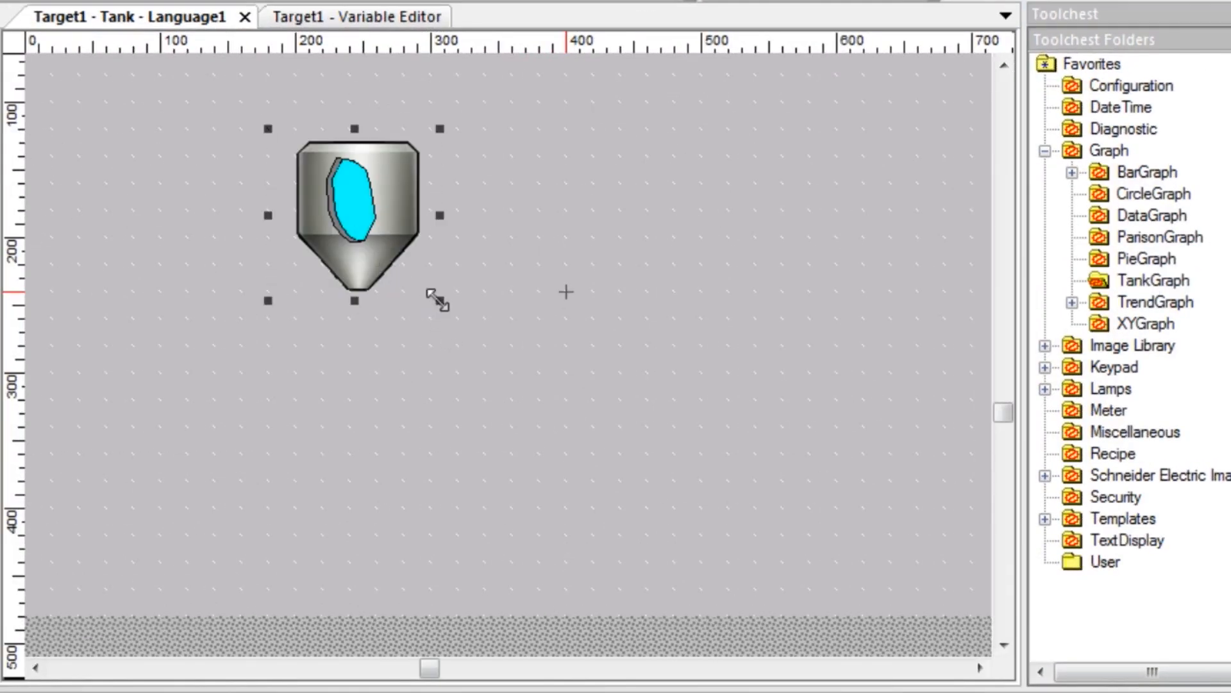
{"action": "left_click_drag", "start_coordinate": [438, 299], "coordinate": [511, 405]}
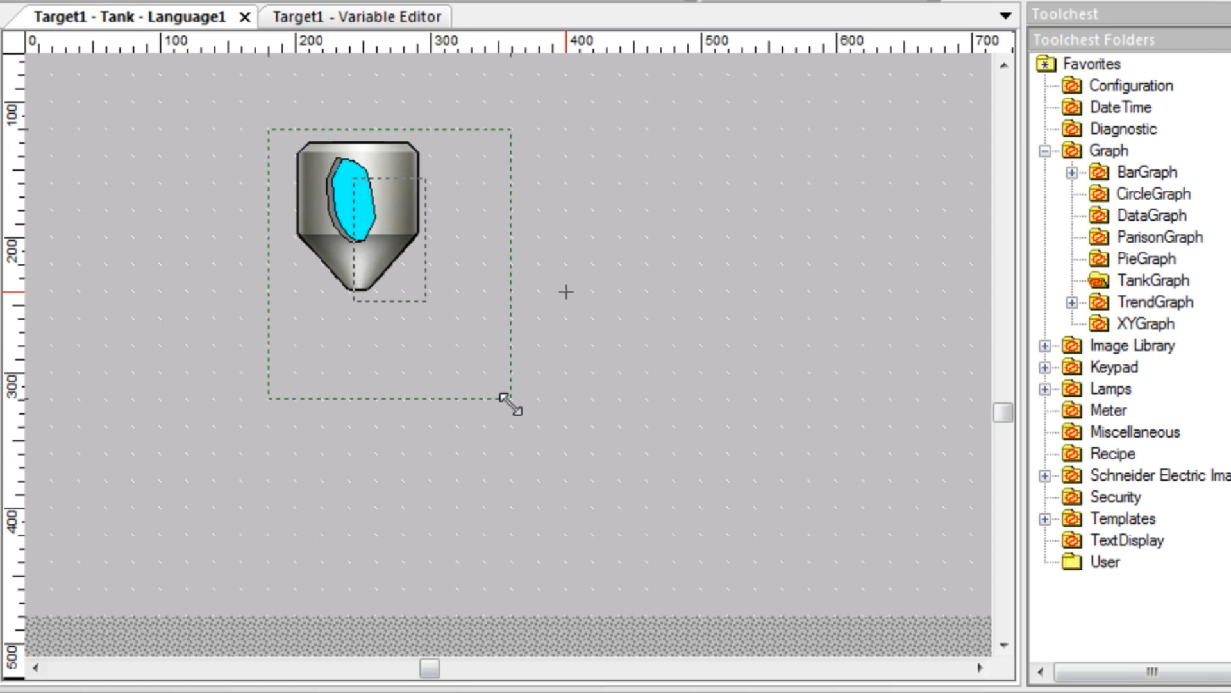
{"action": "left_click_drag", "start_coordinate": [511, 404], "coordinate": [511, 404]}
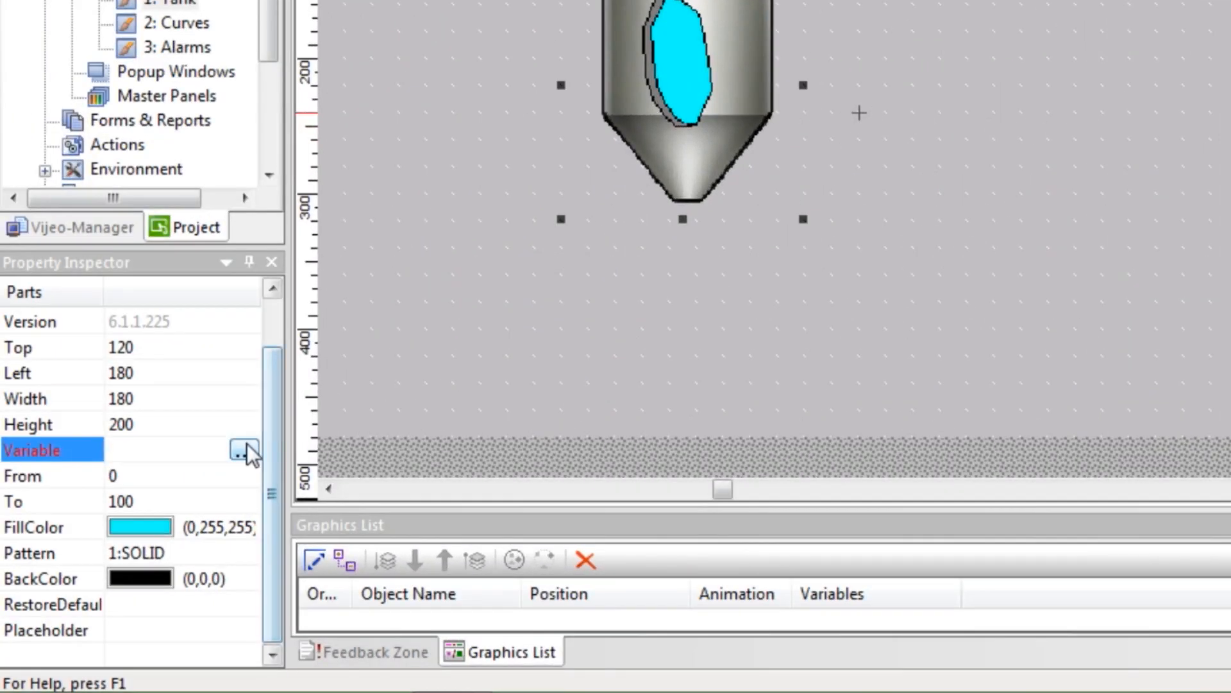
Link the tank graph to the High_level variable.
{"action": "left_click", "coordinate": [246, 449]}
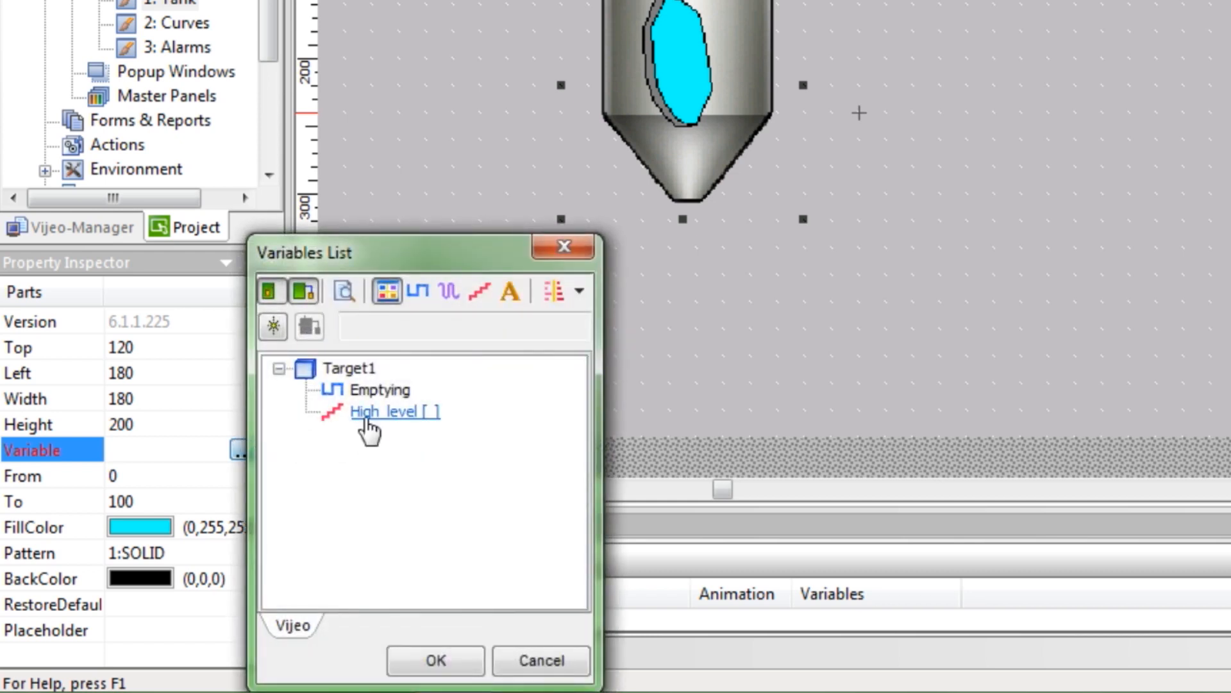
{"action": "left_click", "coordinate": [386, 410]}
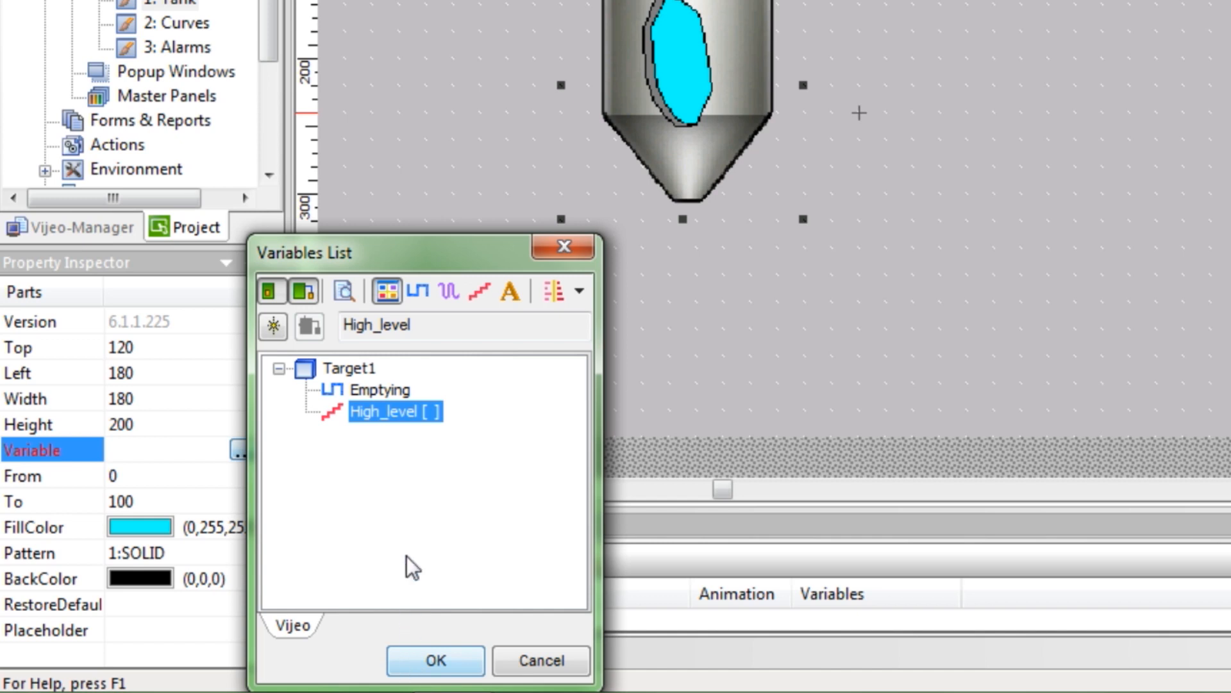
{"action": "left_click", "coordinate": [427, 668]}
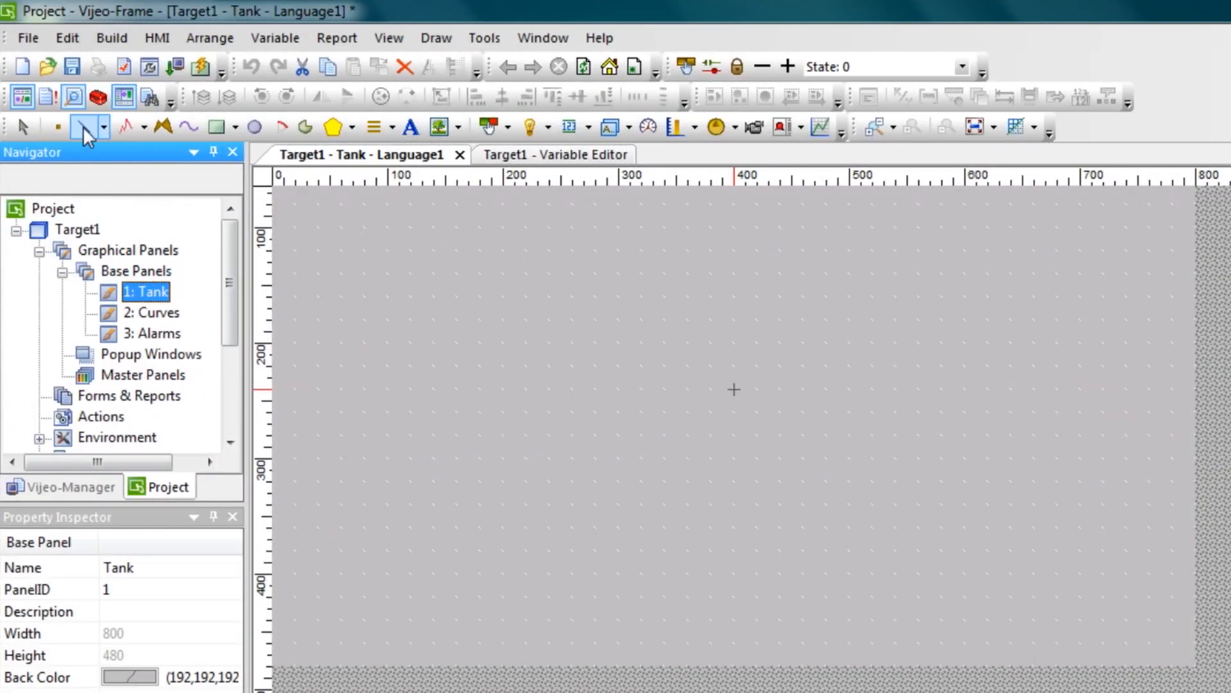
Draw a vertical line on the Tank panel from about (240, 80) to (240, 460).
{"action": "left_click", "coordinate": [71, 106]}
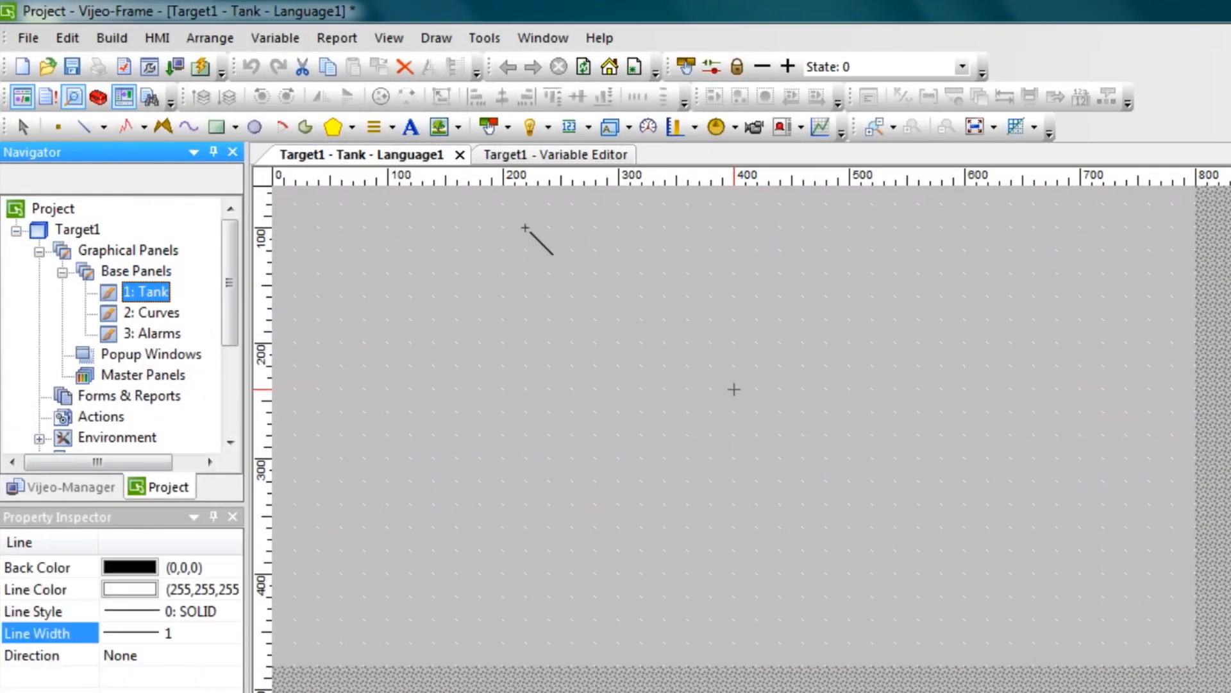
{"action": "left_click_drag", "start_coordinate": [549, 206], "coordinate": [549, 642]}
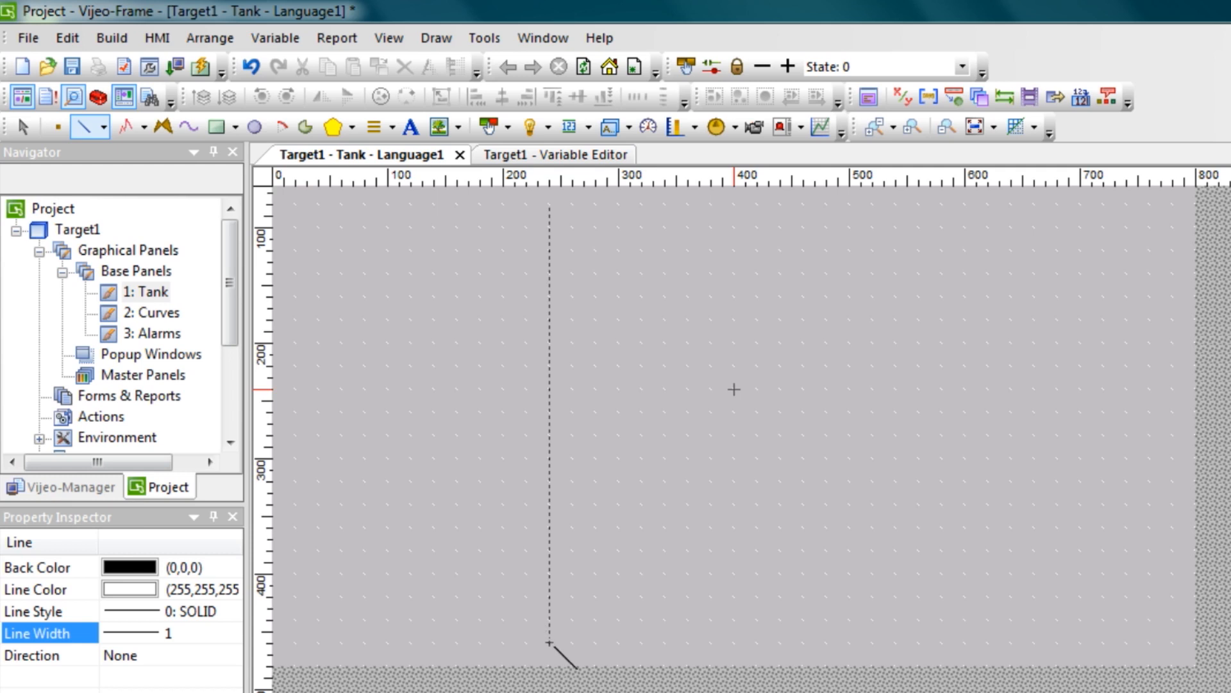
{"action": "left_click_drag", "start_coordinate": [548, 642], "coordinate": [549, 642]}
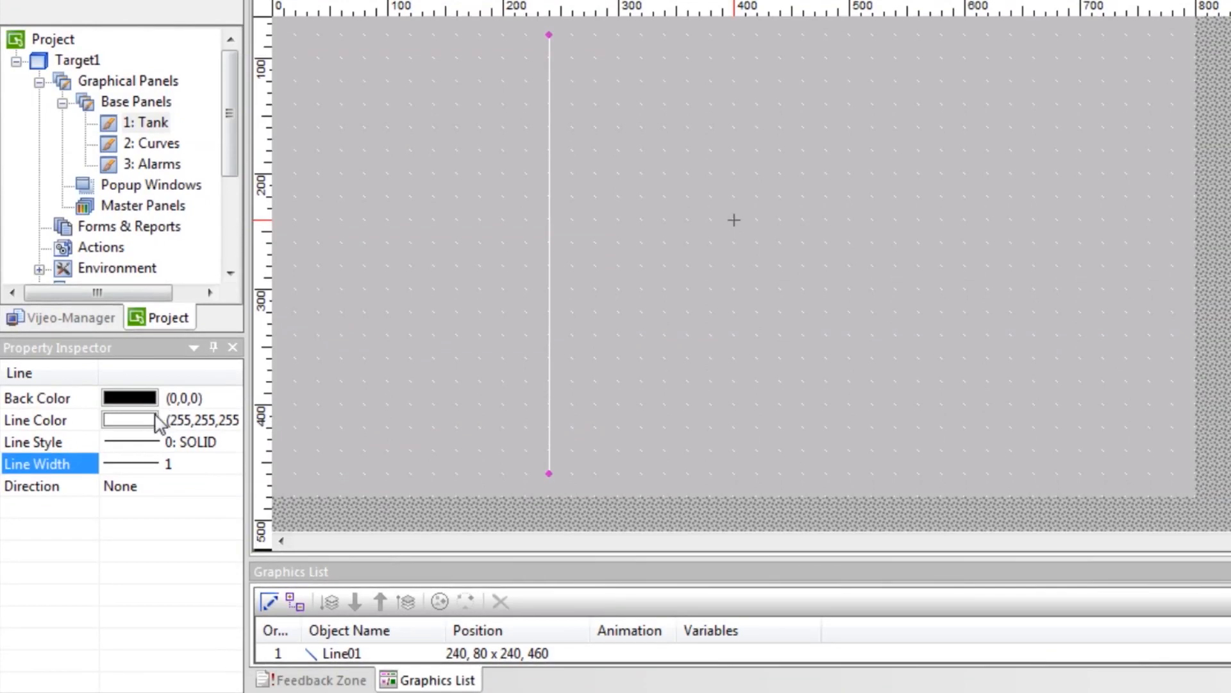
Set the vertical line's color to black (0, 0, 0) and give it a thicker line width.
{"action": "left_click", "coordinate": [158, 423]}
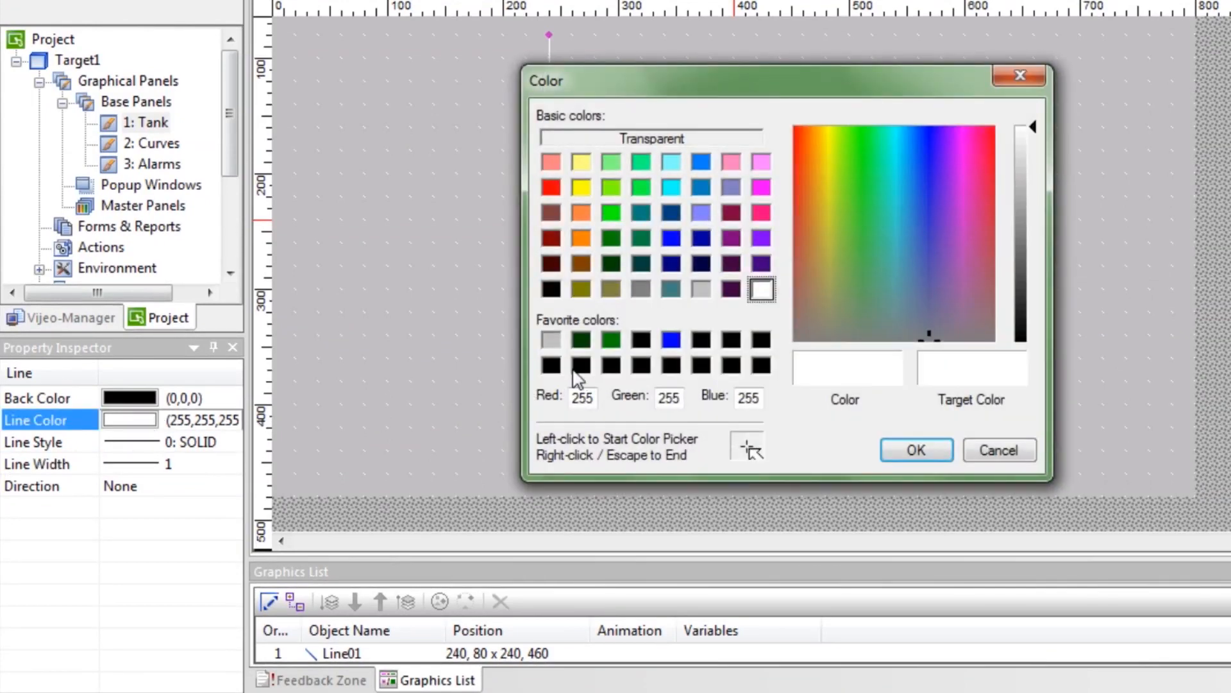
{"action": "left_click", "coordinate": [553, 366]}
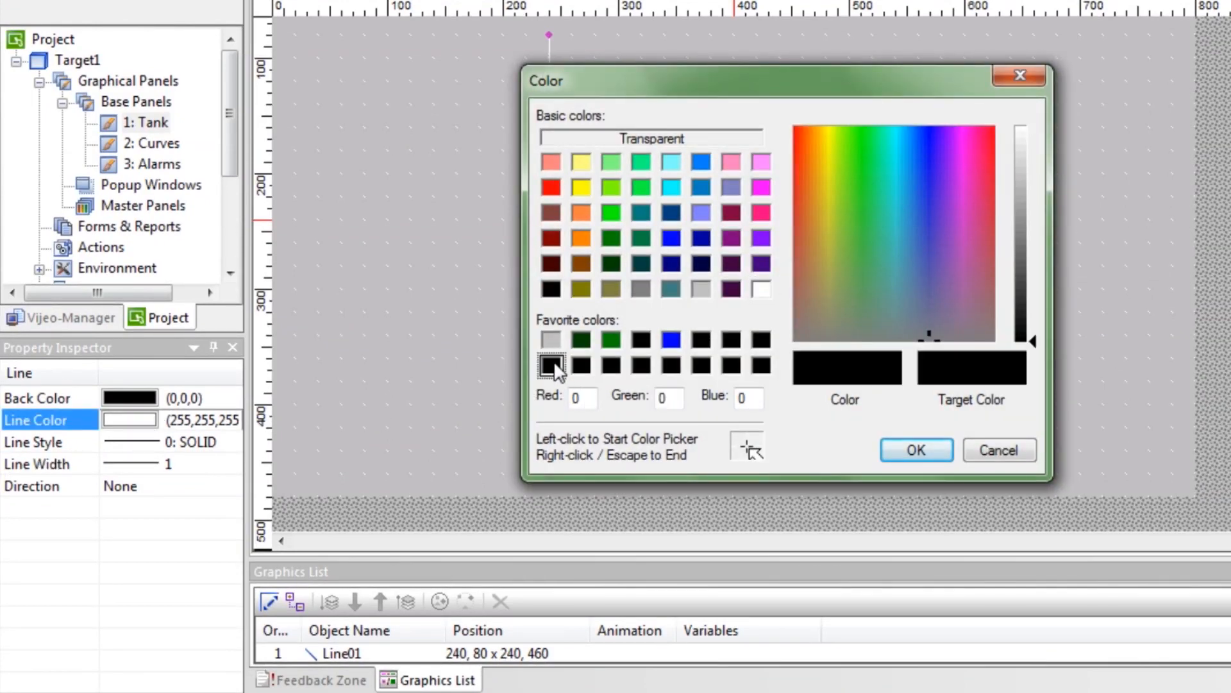
{"action": "left_click", "coordinate": [936, 453]}
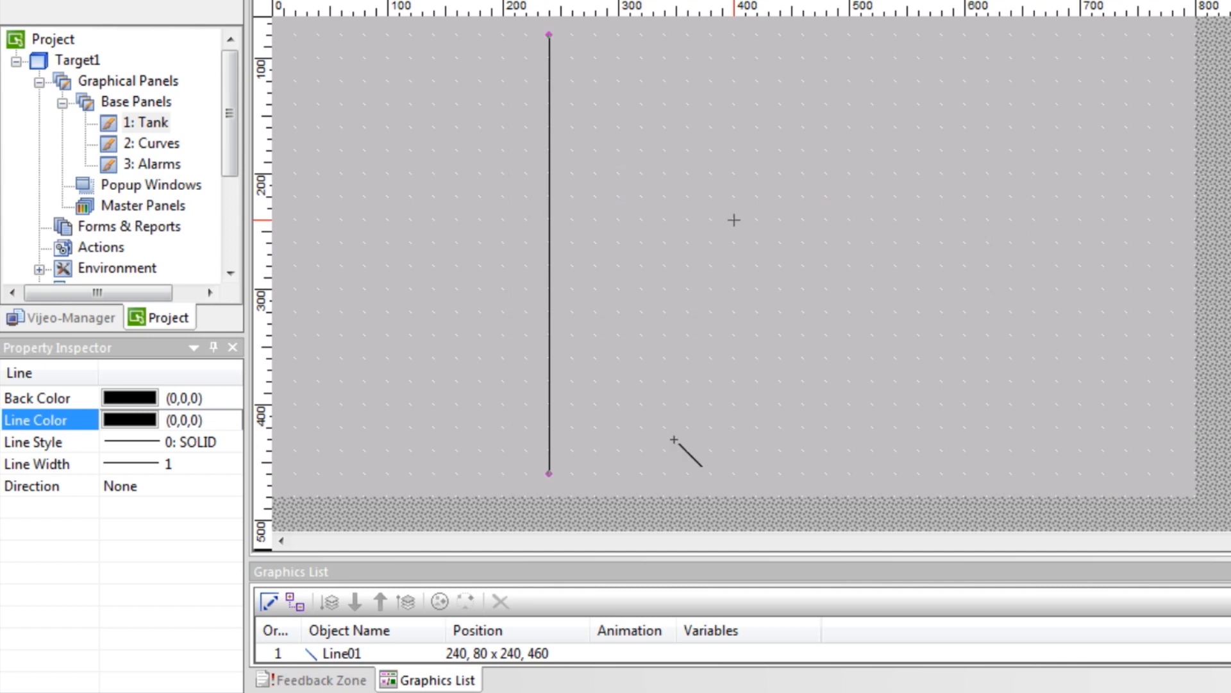
{"action": "left_click", "coordinate": [233, 465]}
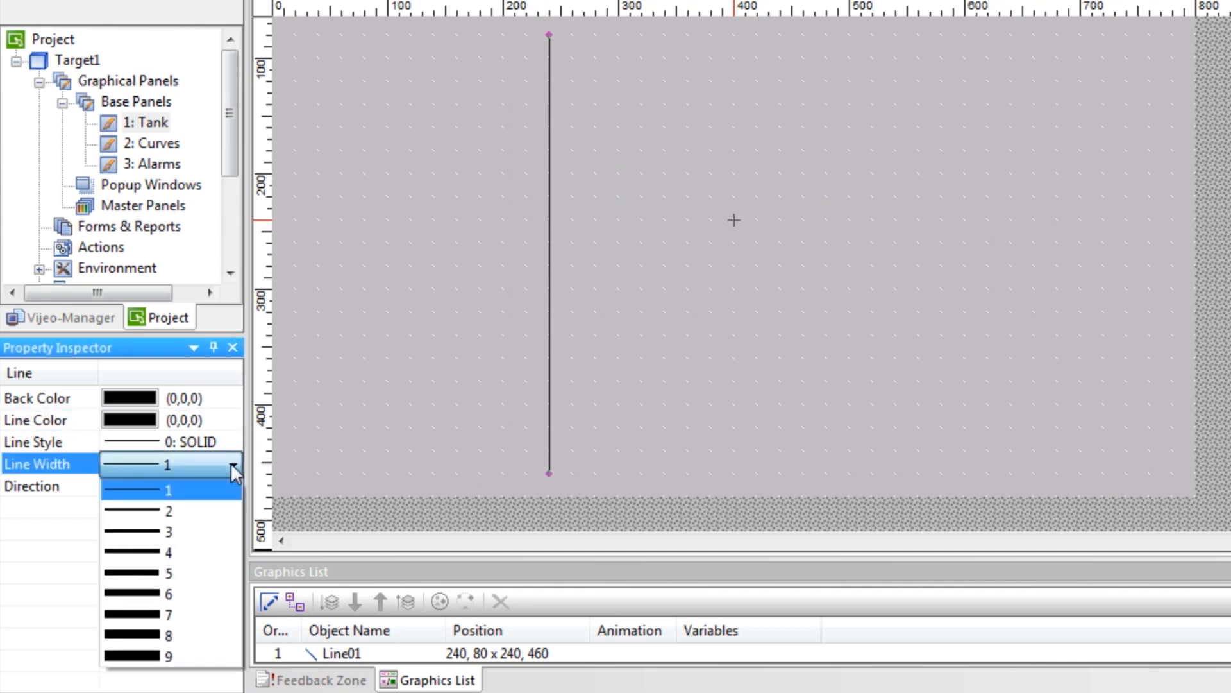
{"action": "left_click", "coordinate": [235, 470]}
{"action": "left_click", "coordinate": [233, 463]}
{"action": "left_click", "coordinate": [149, 564]}
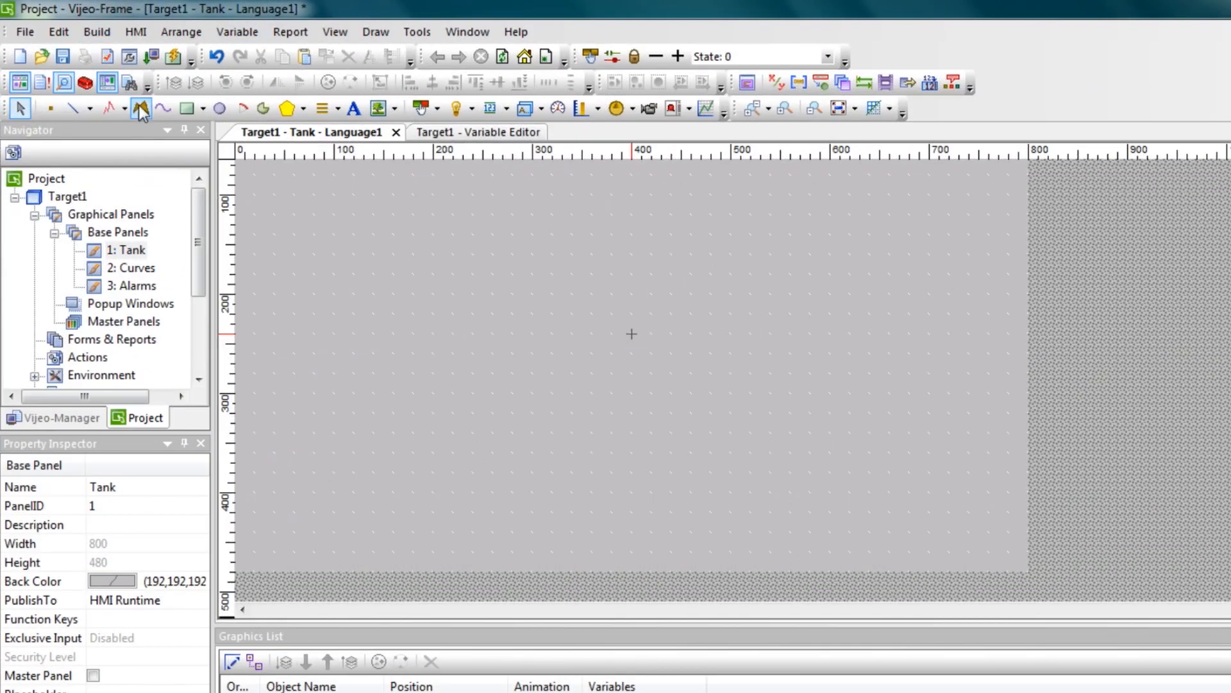
Draw a bow-tie valve polygon about 161 by 101 on the Tank panel, with its upper-left corner at about (220, 200).
{"action": "left_click", "coordinate": [141, 108]}
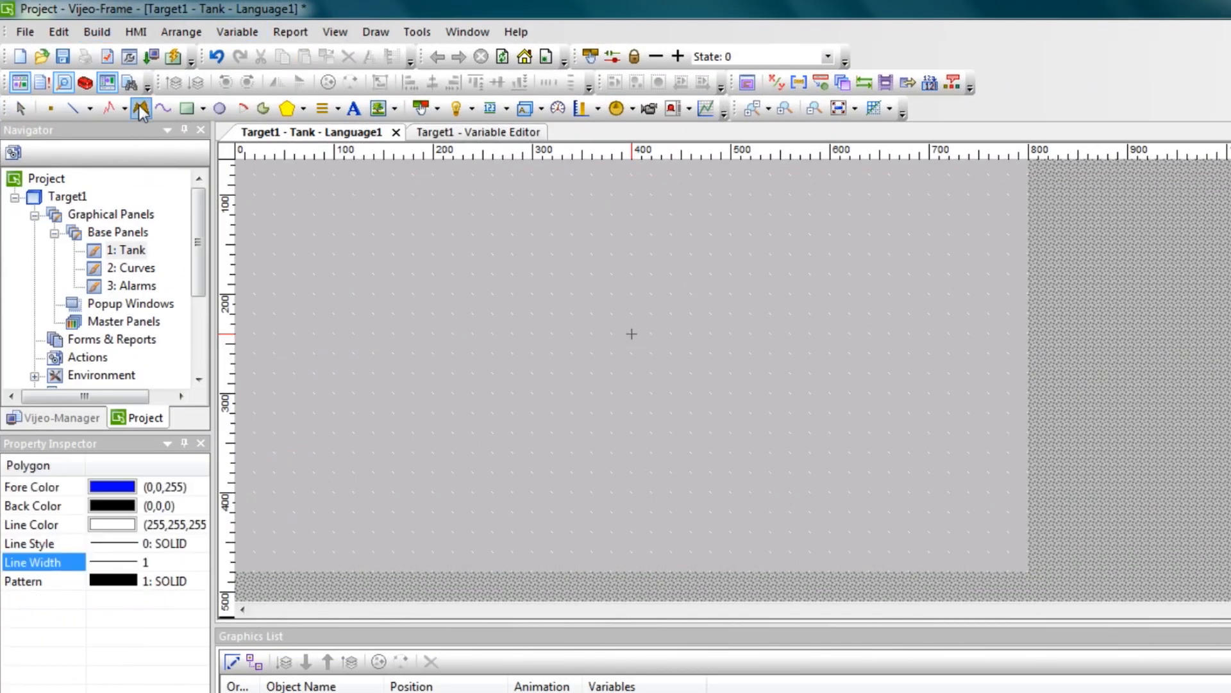
{"action": "left_click", "coordinate": [453, 298]}
{"action": "left_click", "coordinate": [453, 390]}
{"action": "left_click", "coordinate": [611, 296]}
{"action": "left_click", "coordinate": [611, 391]}
{"action": "left_click", "coordinate": [452, 297]}
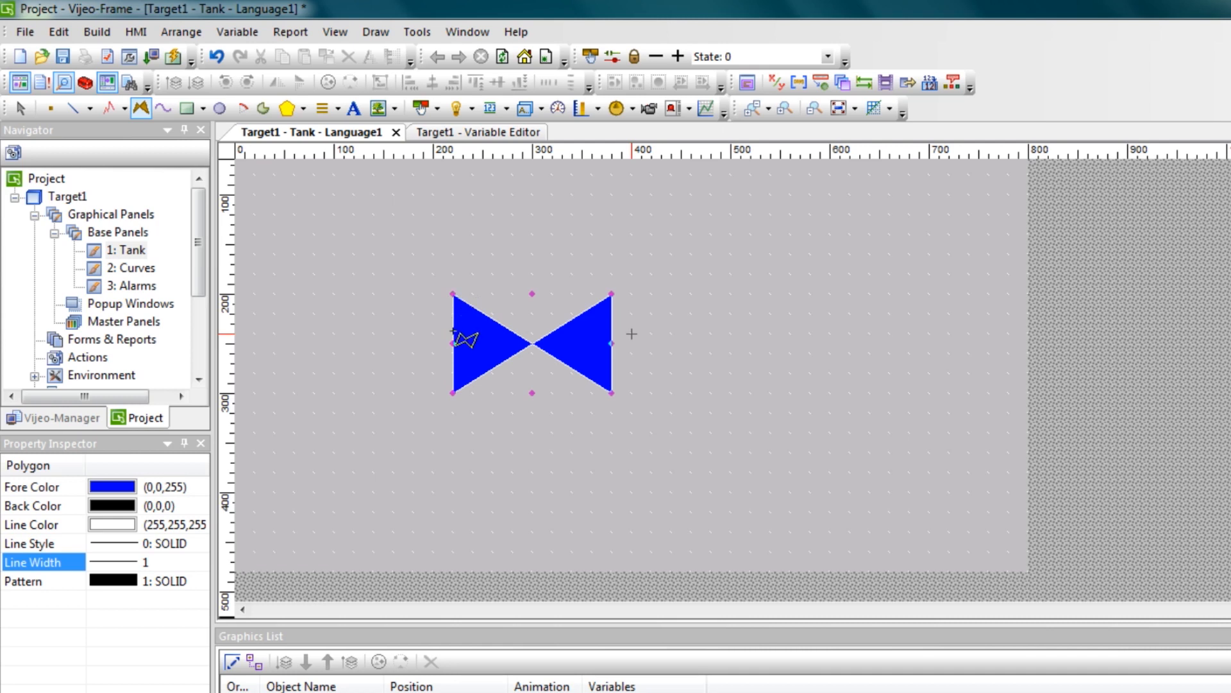
{"action": "key", "text": "Escape"}
Enable Free Form fore color animation on the bow-tie valve polygon, using the Bool variable Emptying as its condition.
{"action": "double_click", "coordinate": [474, 334]}
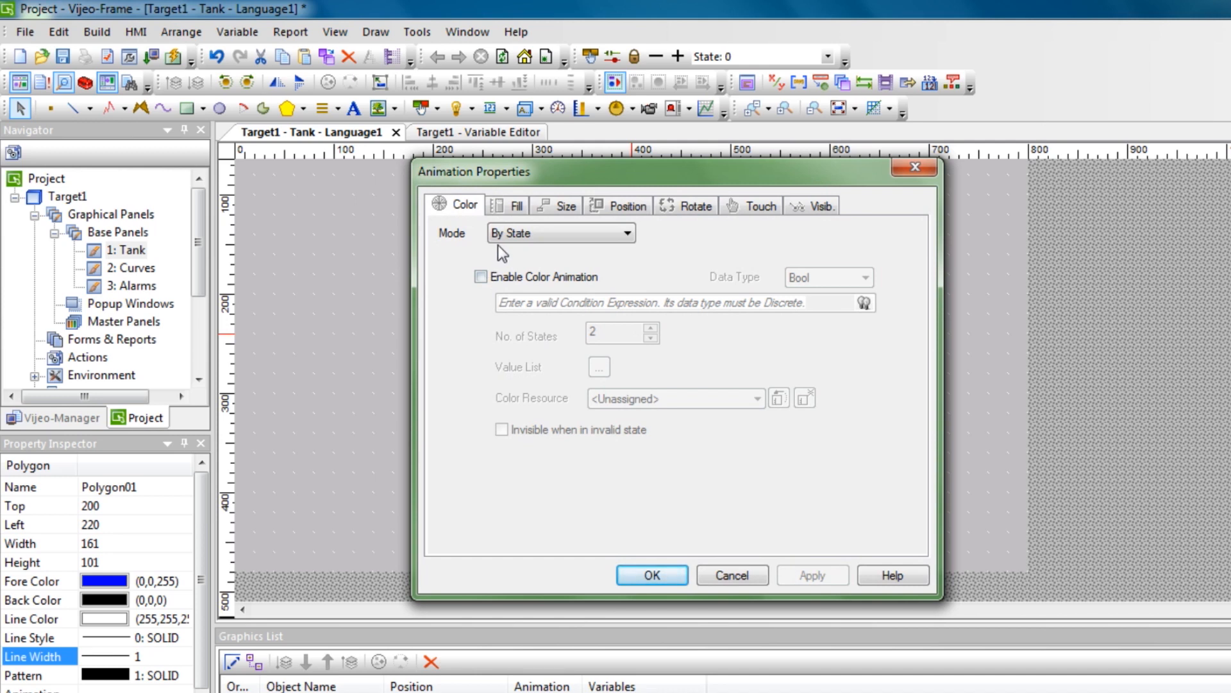
{"action": "left_click", "coordinate": [538, 234]}
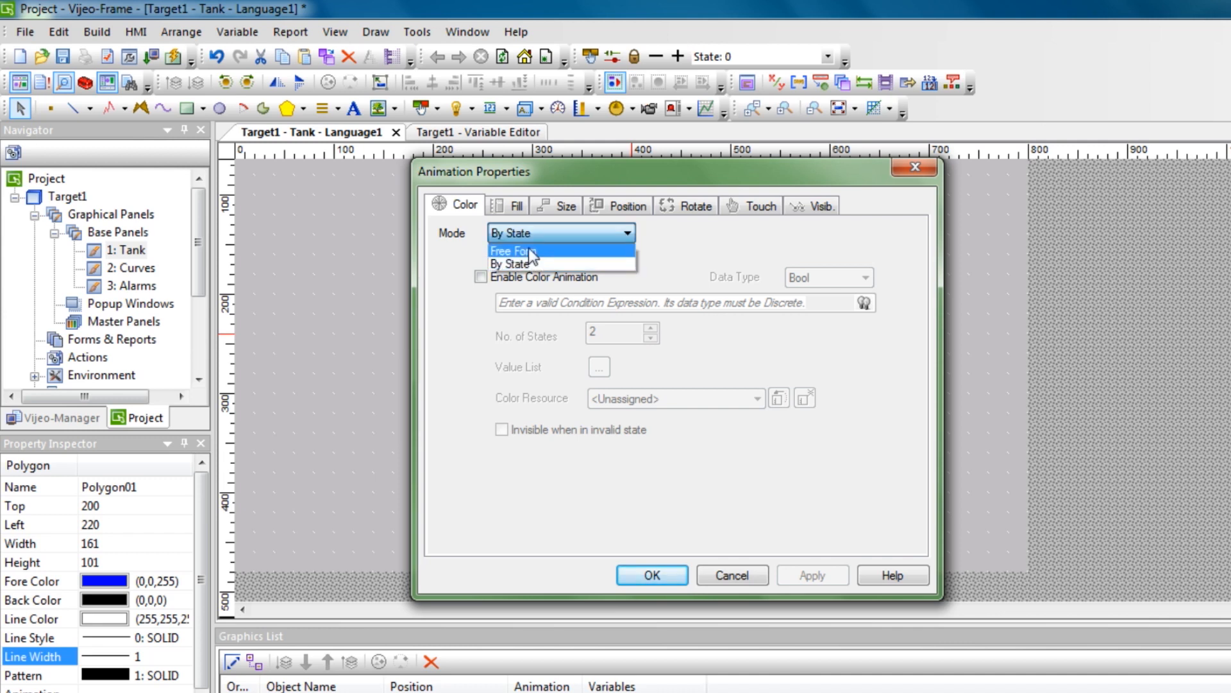
{"action": "left_click", "coordinate": [529, 247]}
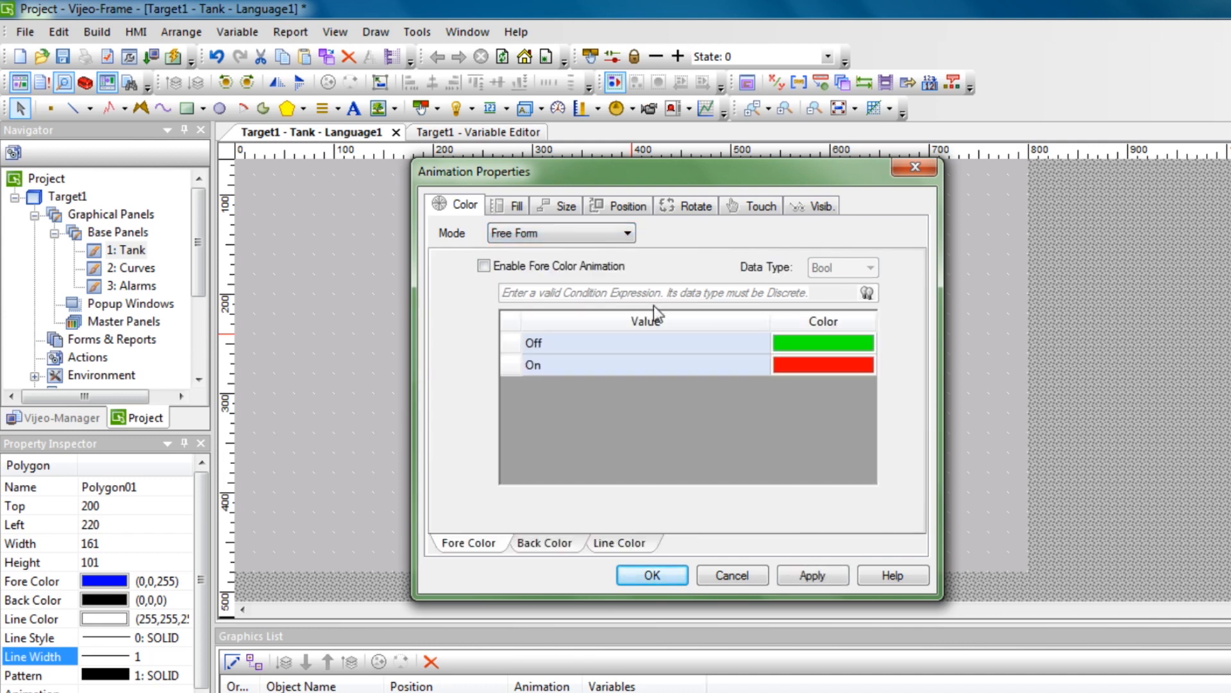
{"action": "left_click", "coordinate": [484, 266]}
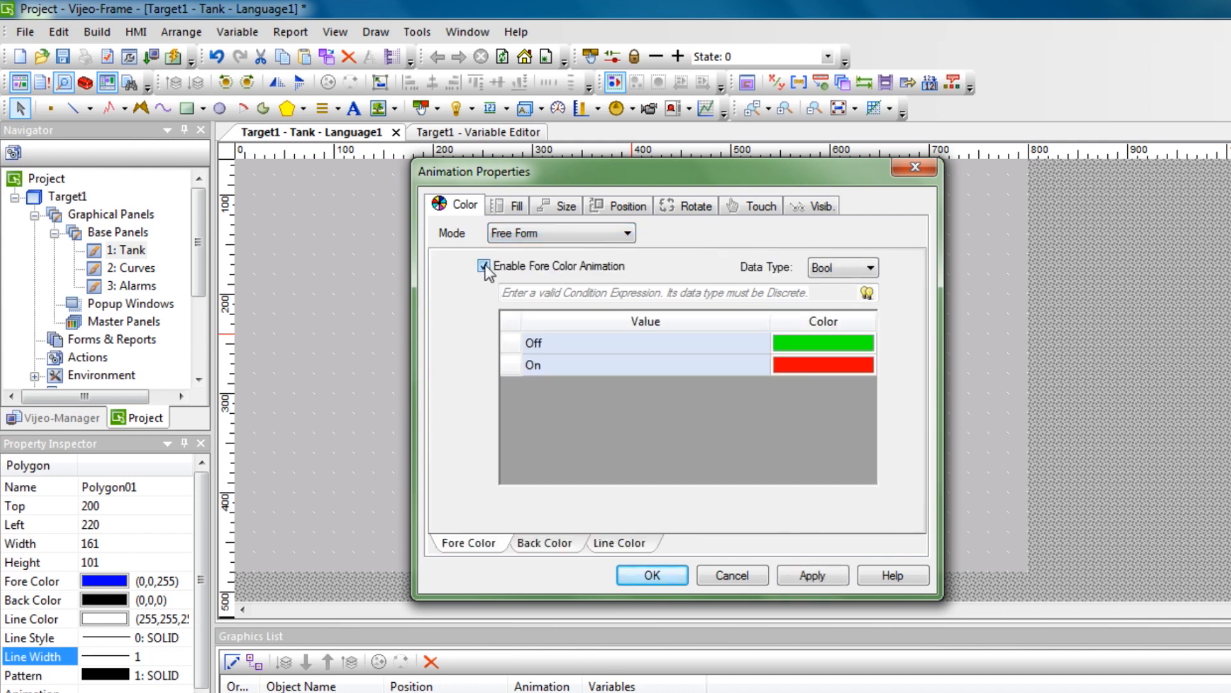
{"action": "left_click", "coordinate": [867, 292]}
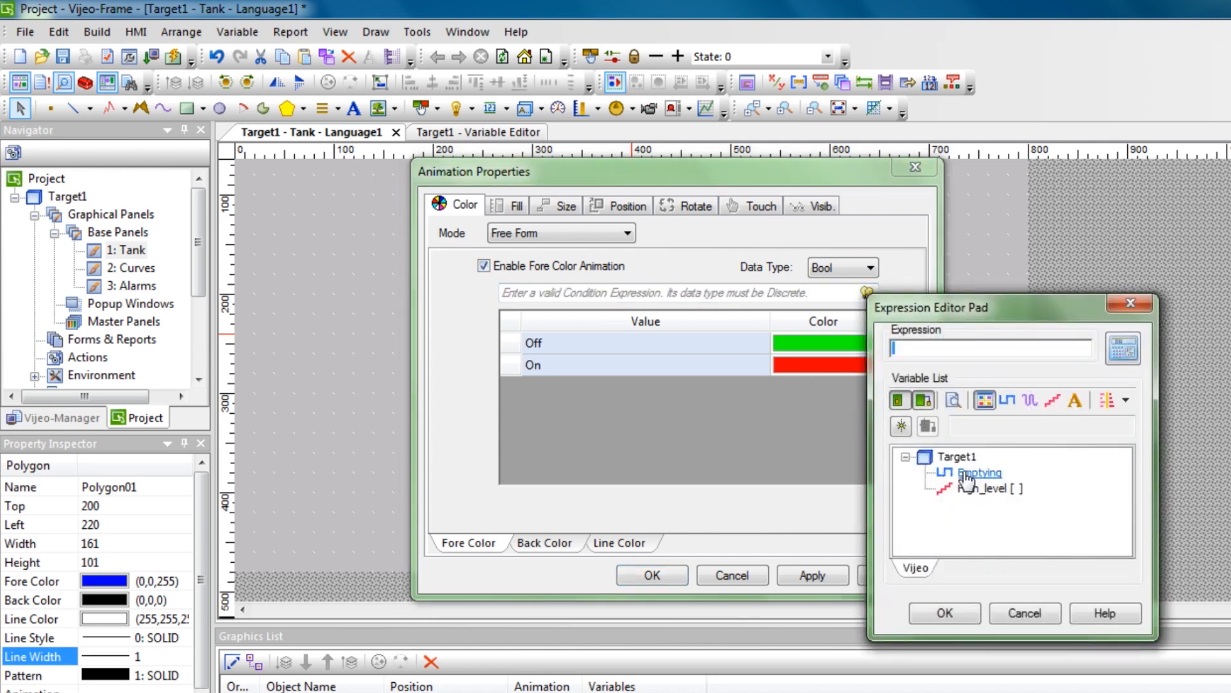
{"action": "left_click", "coordinate": [967, 479]}
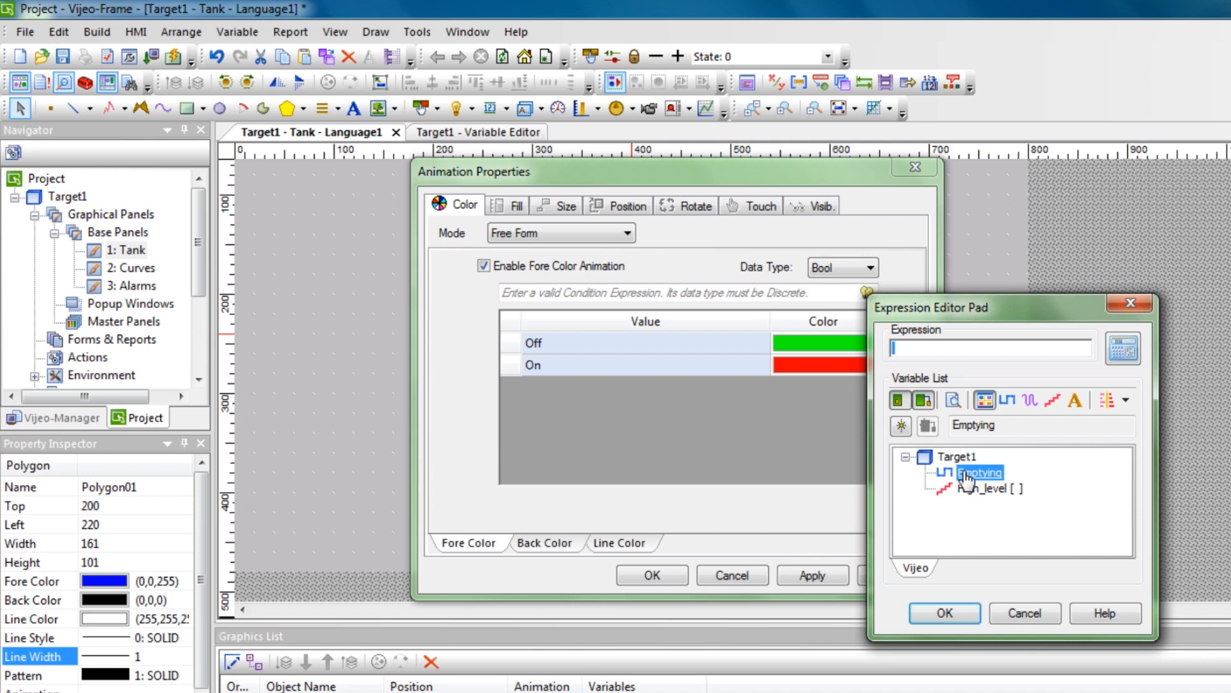
{"action": "double_click", "coordinate": [967, 479]}
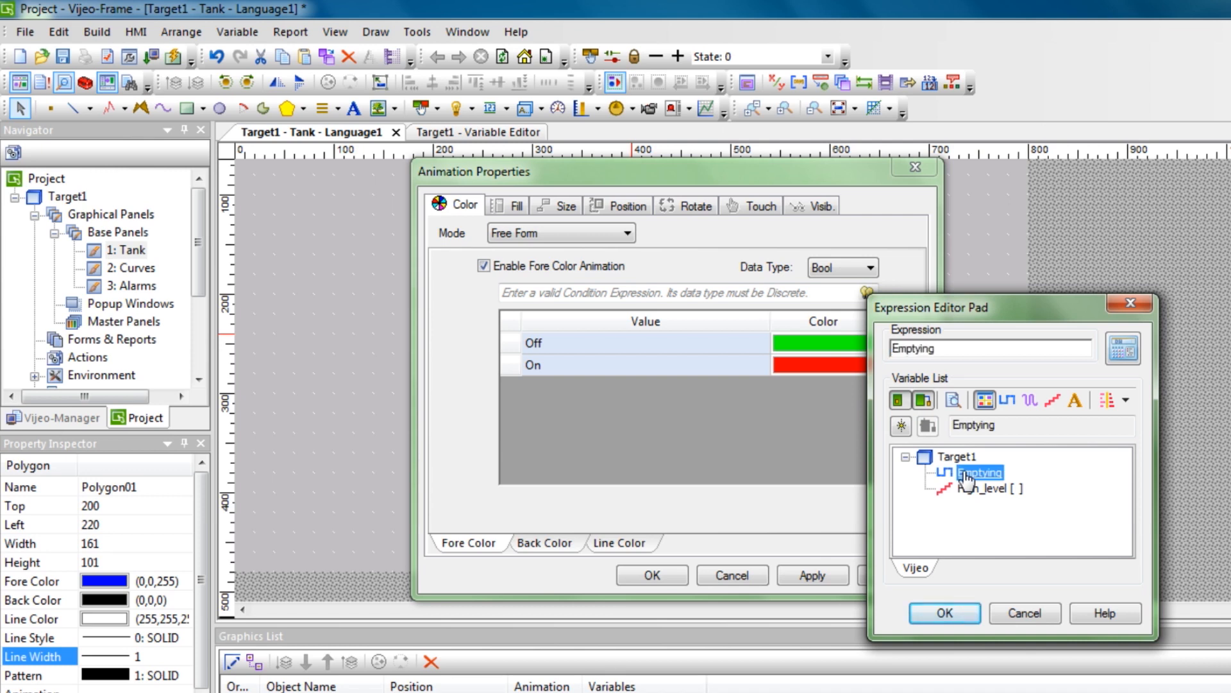
{"action": "left_click", "coordinate": [943, 613]}
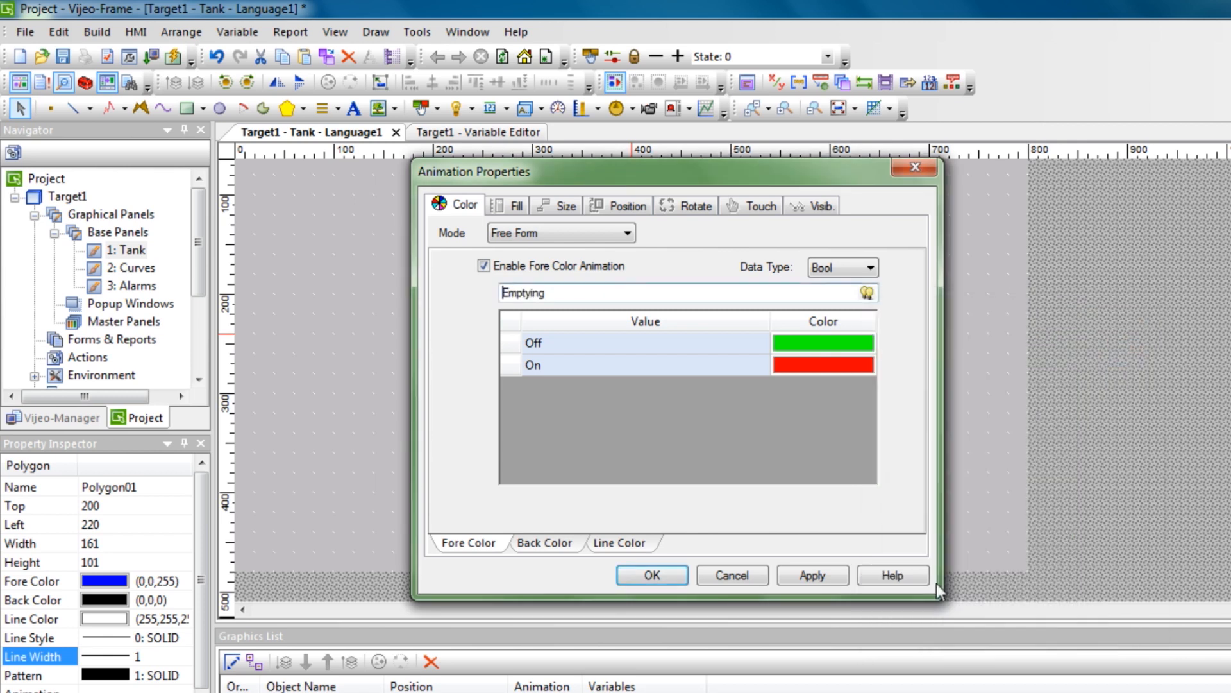
Set the valve's fore color for the Off state to light gray (192, 192, 192).
{"action": "left_click", "coordinate": [836, 346]}
{"action": "left_click", "coordinate": [674, 357]}
{"action": "left_click", "coordinate": [606, 393]}
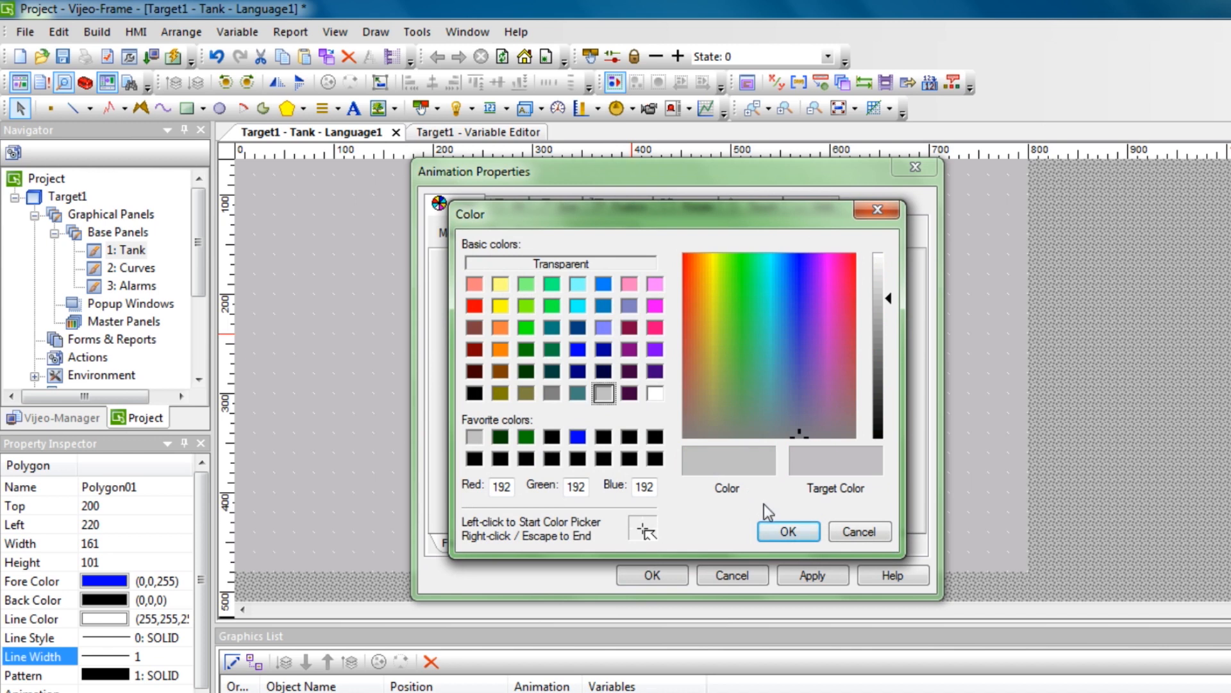
{"action": "left_click", "coordinate": [780, 538]}
{"action": "left_click", "coordinate": [660, 429]}
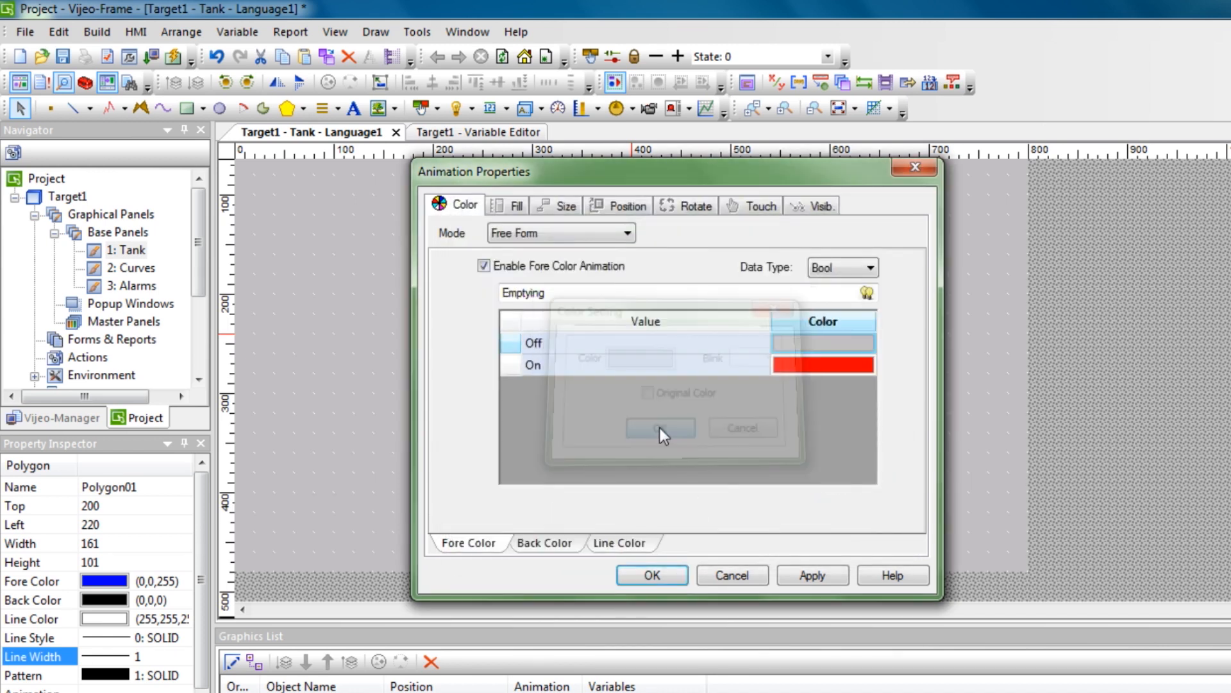
Set the valve's fore color for the On state to dark green (0, 128, 0) and apply the animation.
{"action": "left_click", "coordinate": [794, 368]}
{"action": "left_click", "coordinate": [641, 356]}
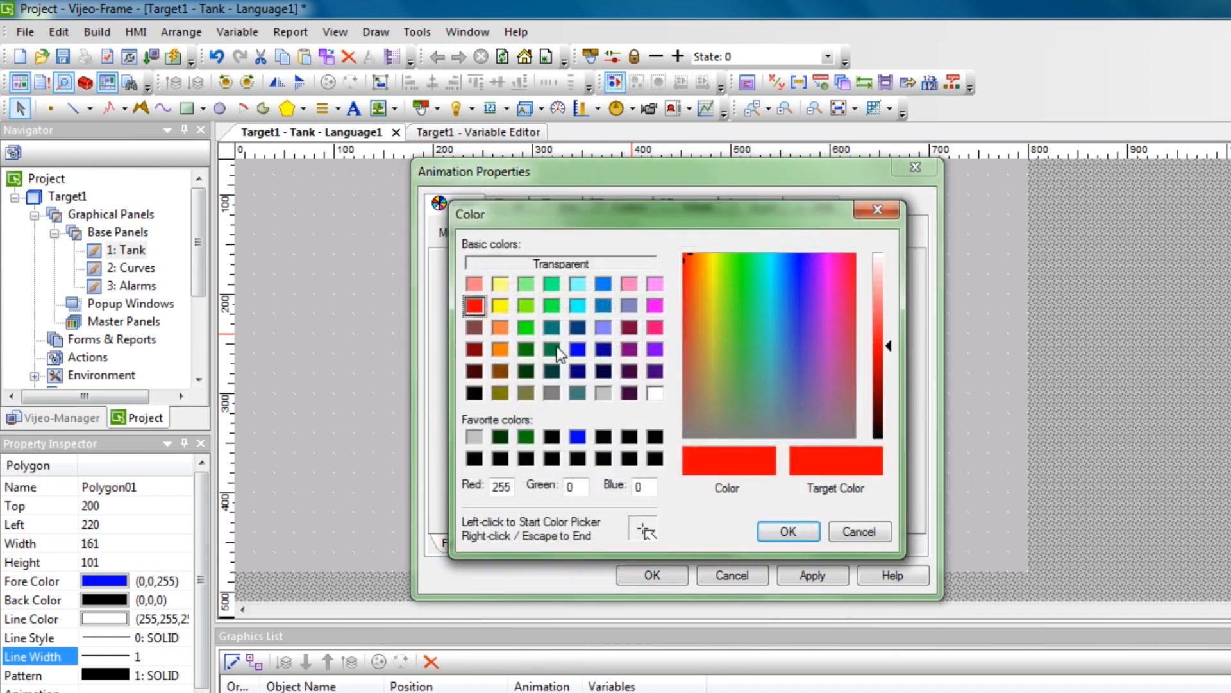
{"action": "left_click", "coordinate": [526, 349]}
{"action": "left_click", "coordinate": [780, 537]}
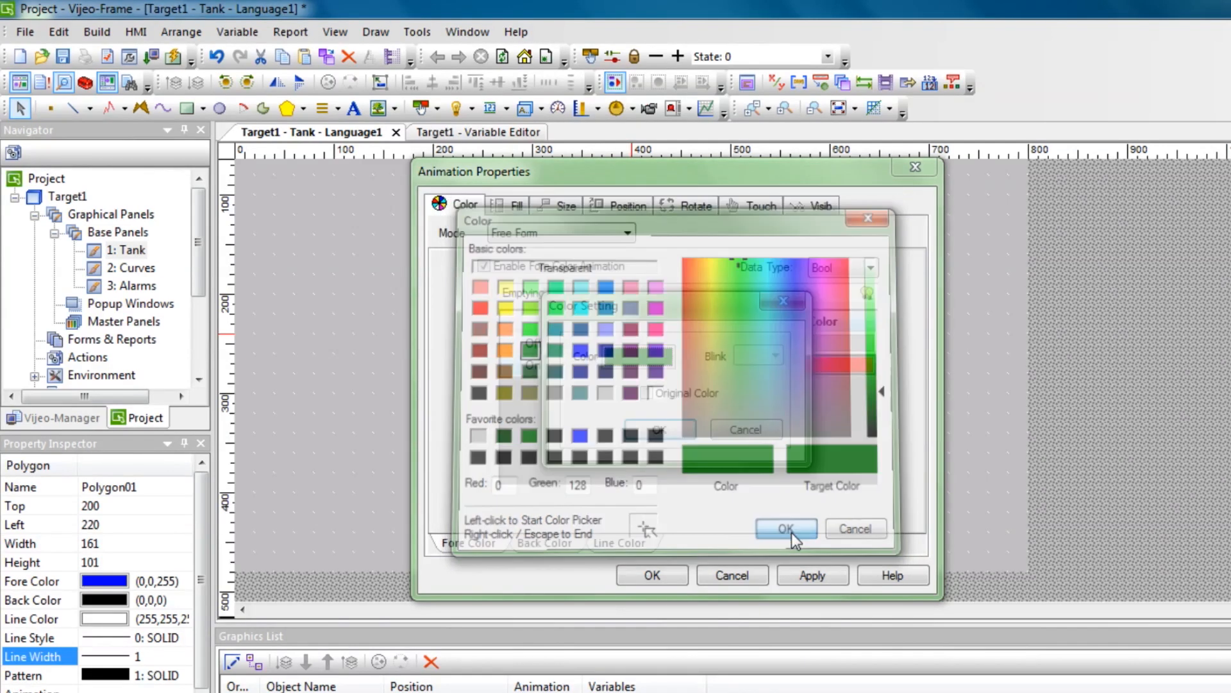
{"action": "left_click", "coordinate": [664, 424]}
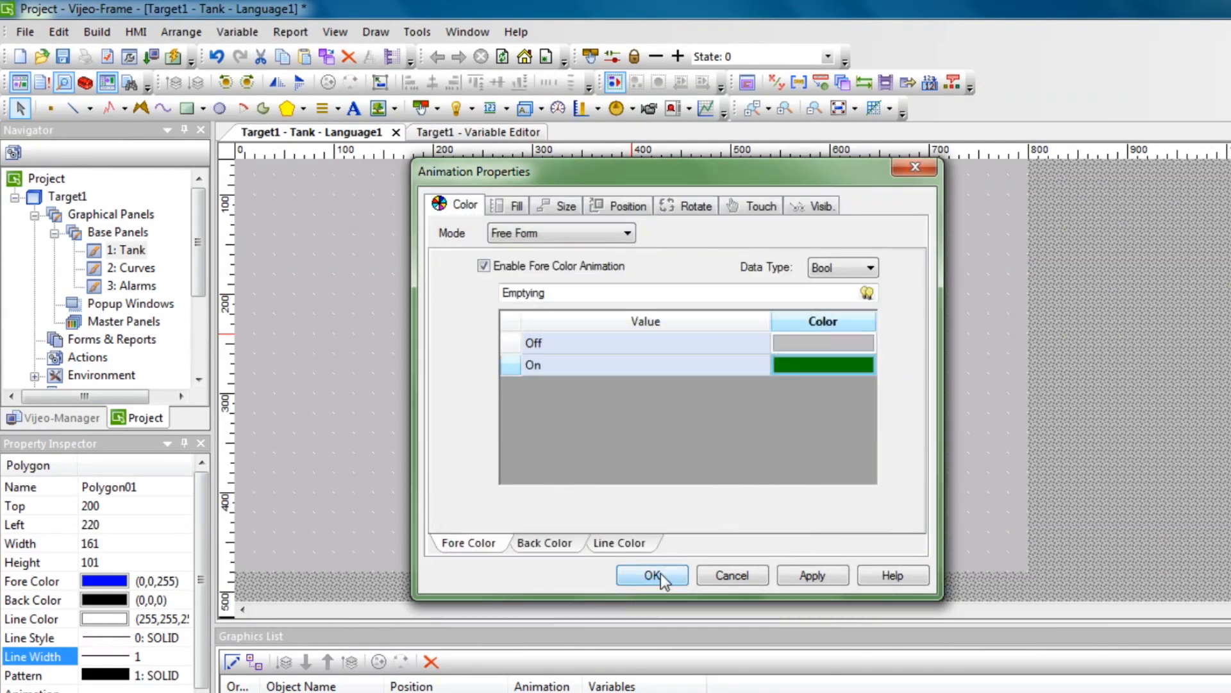
{"action": "left_click", "coordinate": [663, 576]}
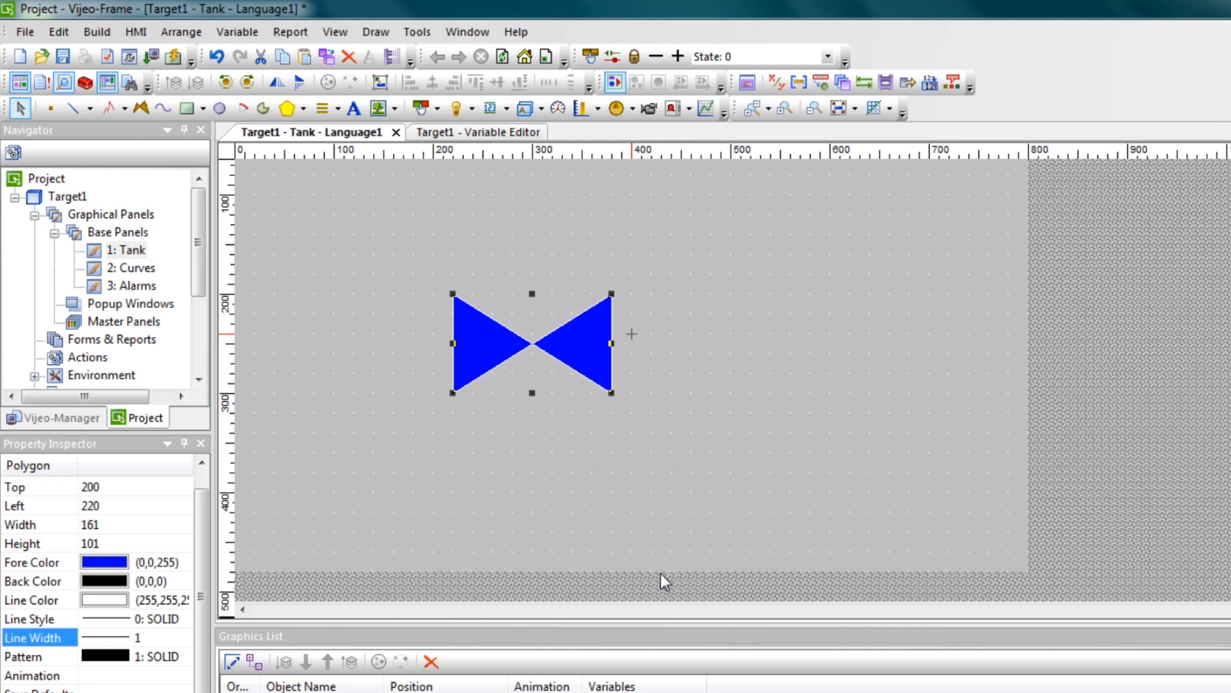